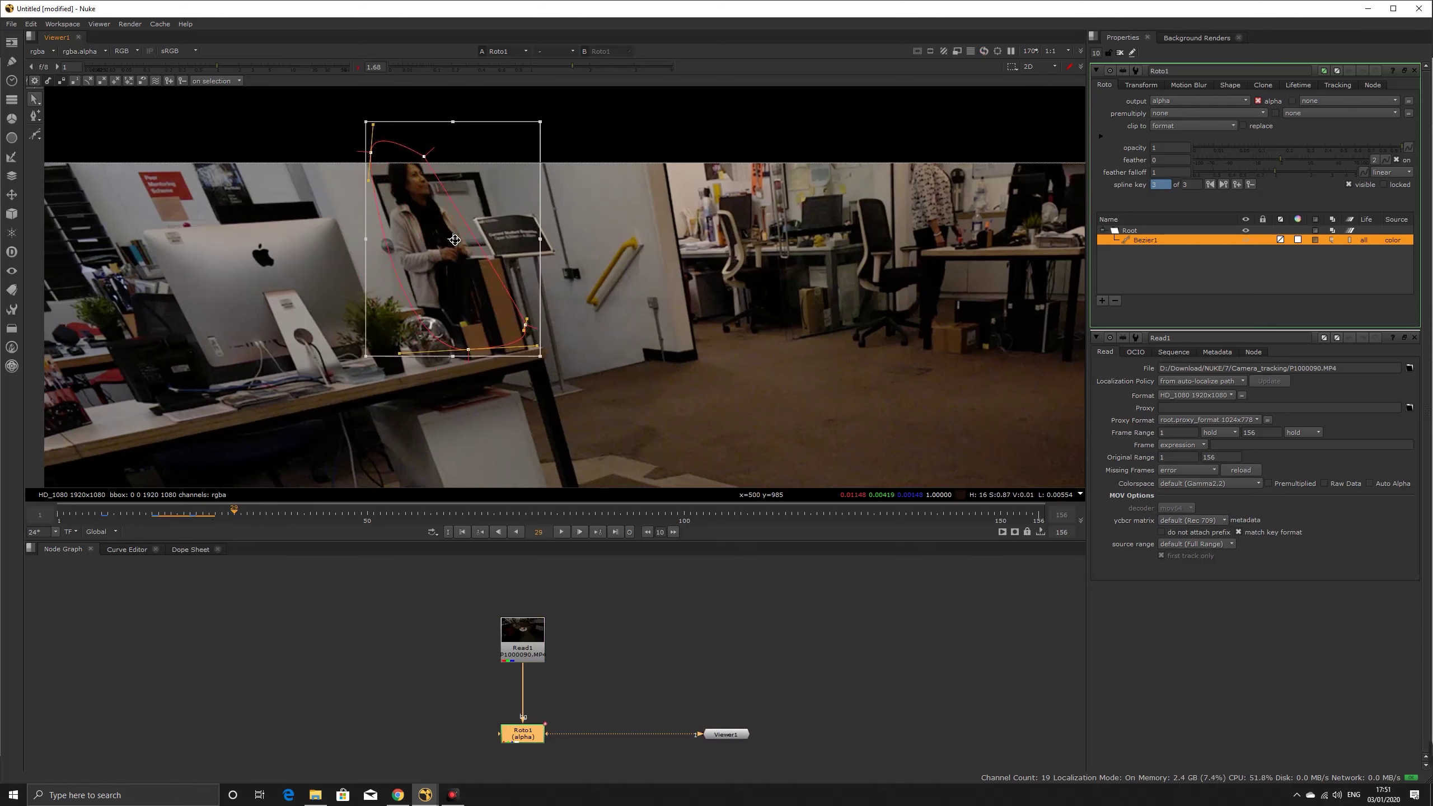
- Reposition the Bezier mask over the walking woman at frame 50 and adjust it again at about frame 33
{"action": "left_click_drag", "start_coordinate": [326, 514], "coordinate": [367, 514]}
{"action": "left_click_drag", "start_coordinate": [448, 165], "coordinate": [488, 178]}
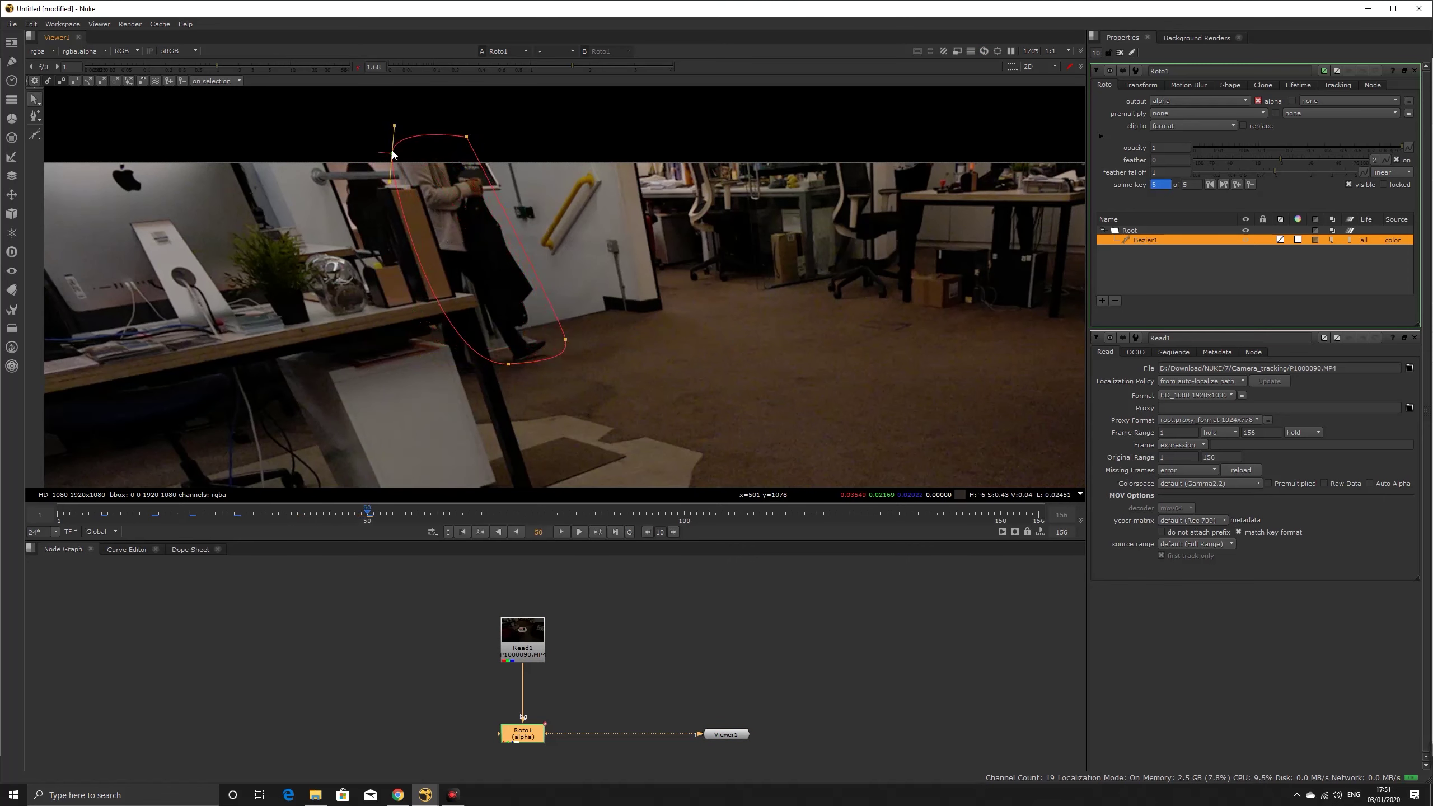
{"action": "left_click_drag", "start_coordinate": [369, 123], "coordinate": [585, 373]}
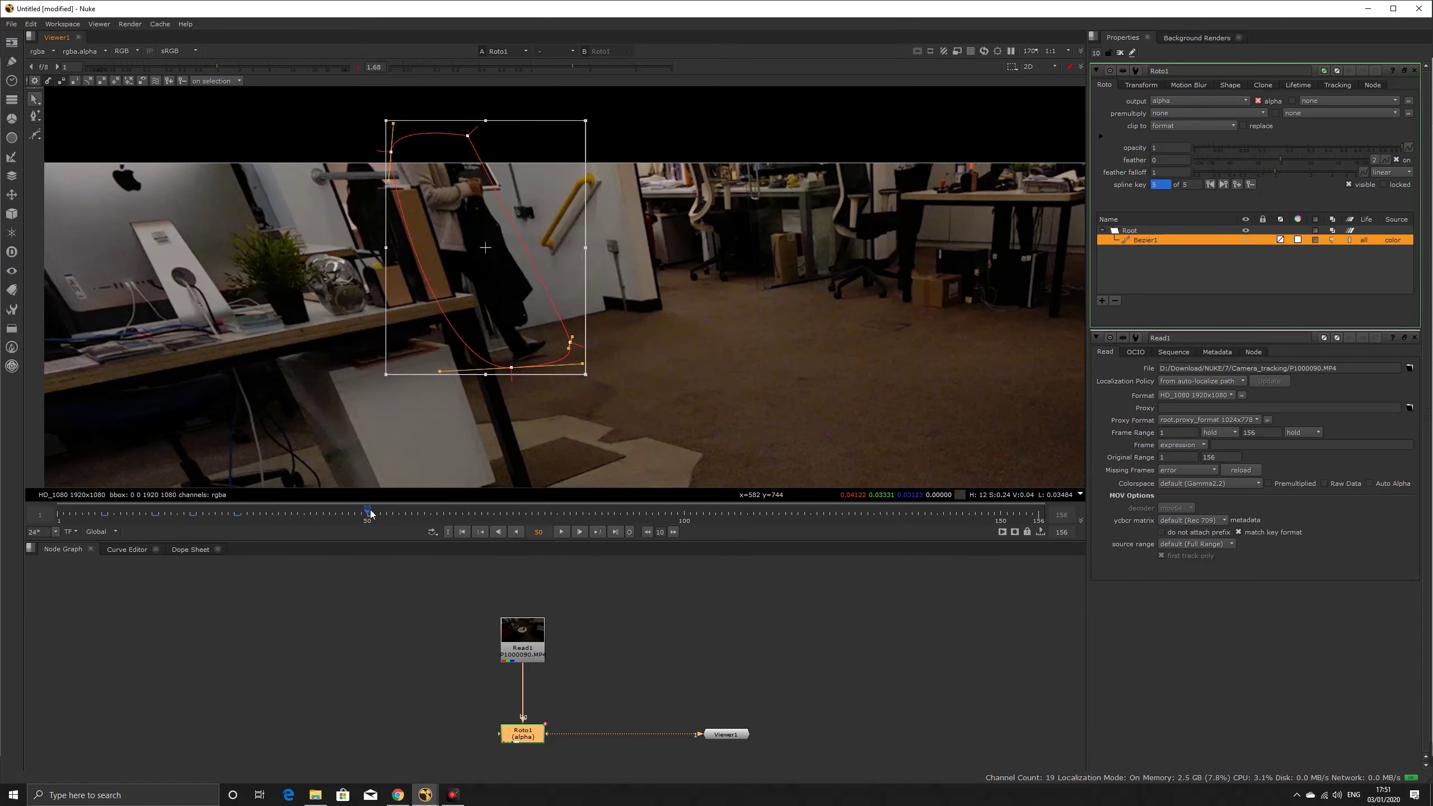
{"action": "left_click_drag", "start_coordinate": [370, 513], "coordinate": [258, 502]}
{"action": "left_click_drag", "start_coordinate": [430, 149], "coordinate": [437, 147]}
- Move the walking woman's mask along her path at about frame 64 and about frame 71
{"action": "left_click_drag", "start_coordinate": [305, 514], "coordinate": [455, 517]}
{"action": "scroll", "coordinate": [508, 366], "scroll_direction": "down", "scroll_amount": 2}
{"action": "left_click_drag", "start_coordinate": [521, 192], "coordinate": [599, 164]}
{"action": "left_click", "coordinate": [601, 155]}
{"action": "left_click_drag", "start_coordinate": [460, 515], "coordinate": [500, 511]}
{"action": "left_click_drag", "start_coordinate": [623, 330], "coordinate": [671, 306]}
{"action": "left_click_drag", "start_coordinate": [682, 295], "coordinate": [688, 290]}
- Keyframe the walking woman's mask at about frames 78, 68 and 91 so it keeps covering her
{"action": "left_click_drag", "start_coordinate": [501, 513], "coordinate": [546, 511]}
{"action": "left_click_drag", "start_coordinate": [643, 310], "coordinate": [699, 293]}
{"action": "left_click_drag", "start_coordinate": [547, 512], "coordinate": [483, 512]}
{"action": "left_click_drag", "start_coordinate": [616, 324], "coordinate": [618, 317]}
{"action": "left_click_drag", "start_coordinate": [484, 512], "coordinate": [627, 512]}
{"action": "key", "text": "ctrl+a"}
{"action": "left_click_drag", "start_coordinate": [717, 198], "coordinate": [765, 163]}
- Return to frame 1 and draw a second Bezier around the person beside the sign stand
{"action": "left_click_drag", "start_coordinate": [630, 512], "coordinate": [61, 510]}
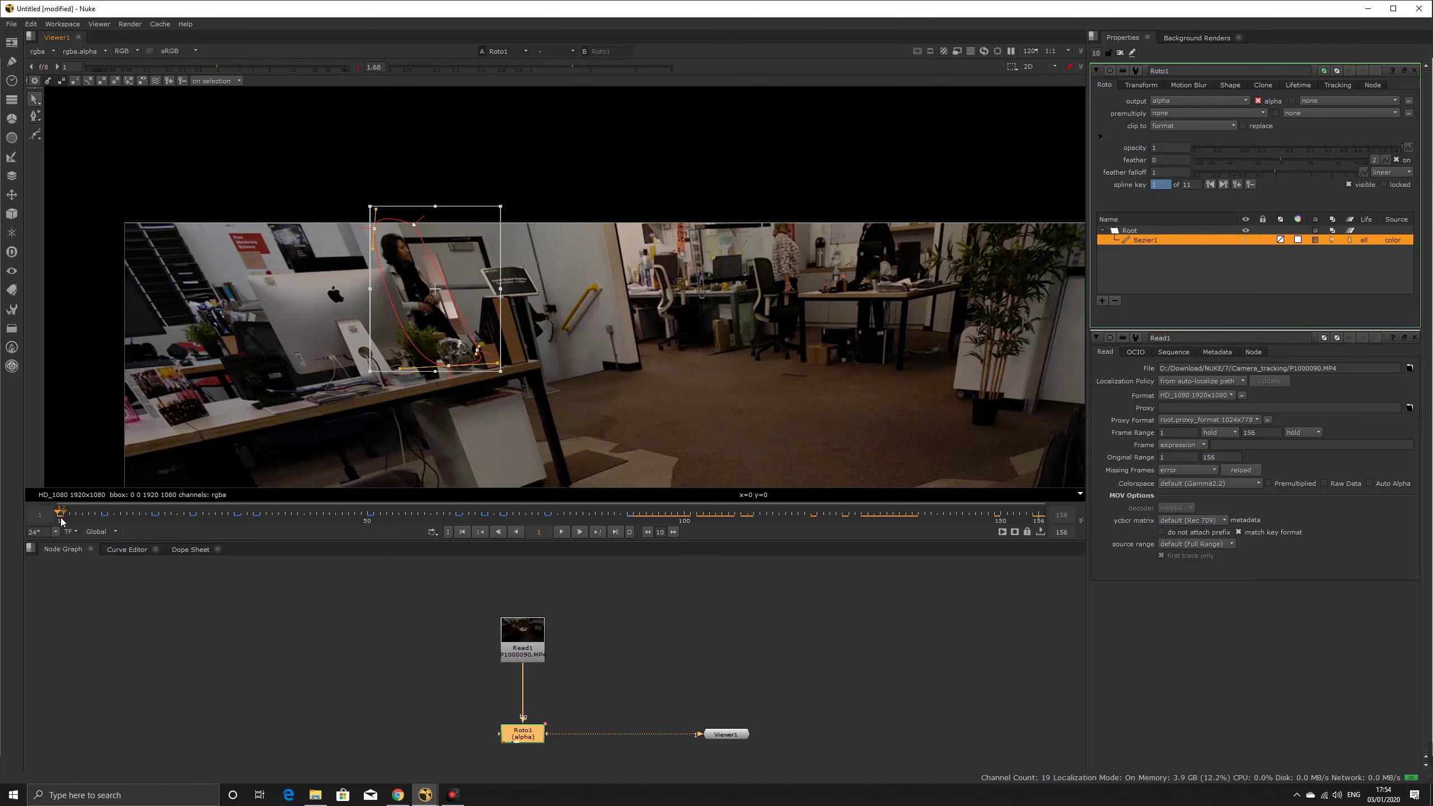
{"action": "key", "text": "v"}
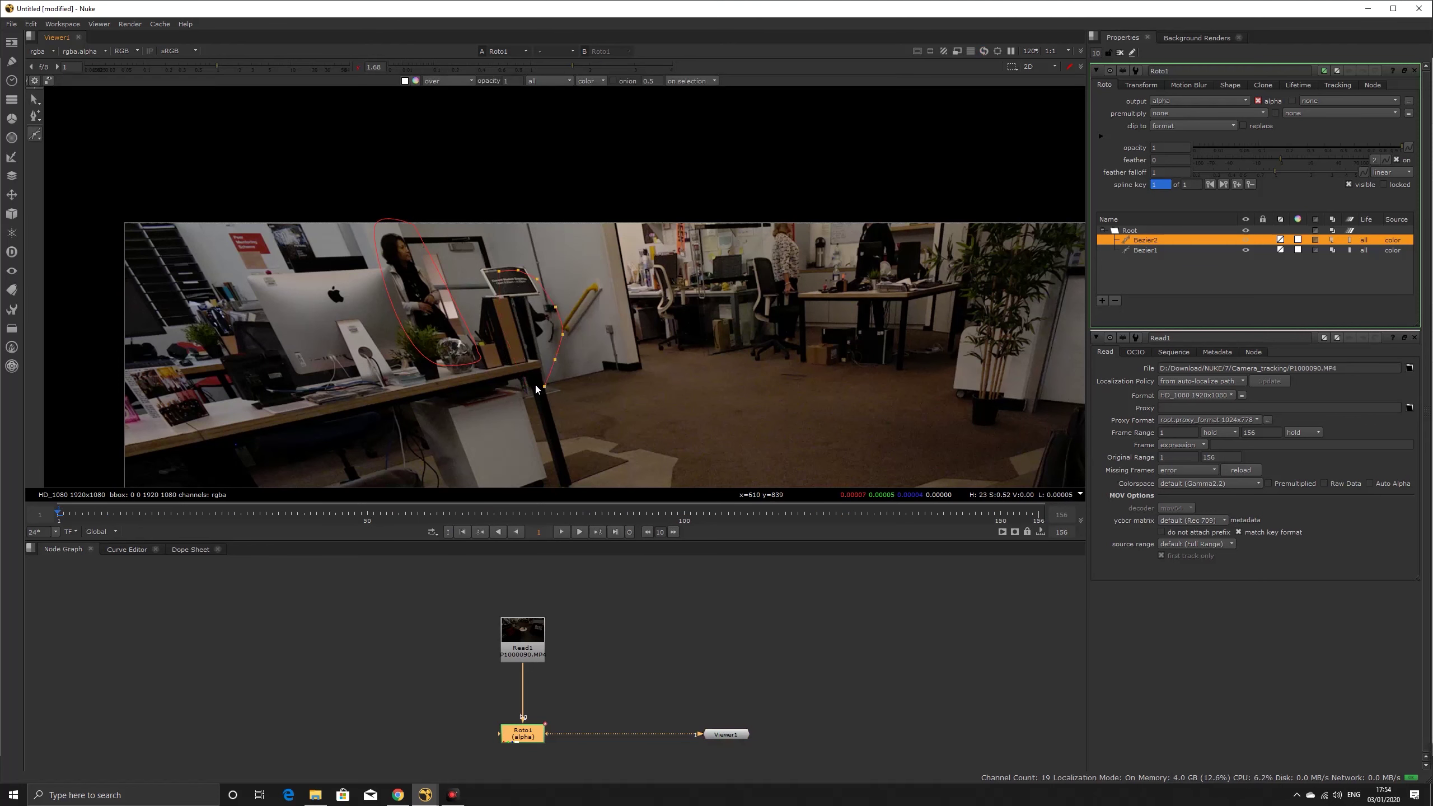
{"action": "left_click", "coordinate": [499, 296]}
{"action": "left_click", "coordinate": [499, 271]}
- Reposition the second mask over the person behind the sign stand at about frames 9 and 22
{"action": "left_click_drag", "start_coordinate": [227, 514], "coordinate": [108, 513]}
{"action": "left_click", "coordinate": [505, 330]}
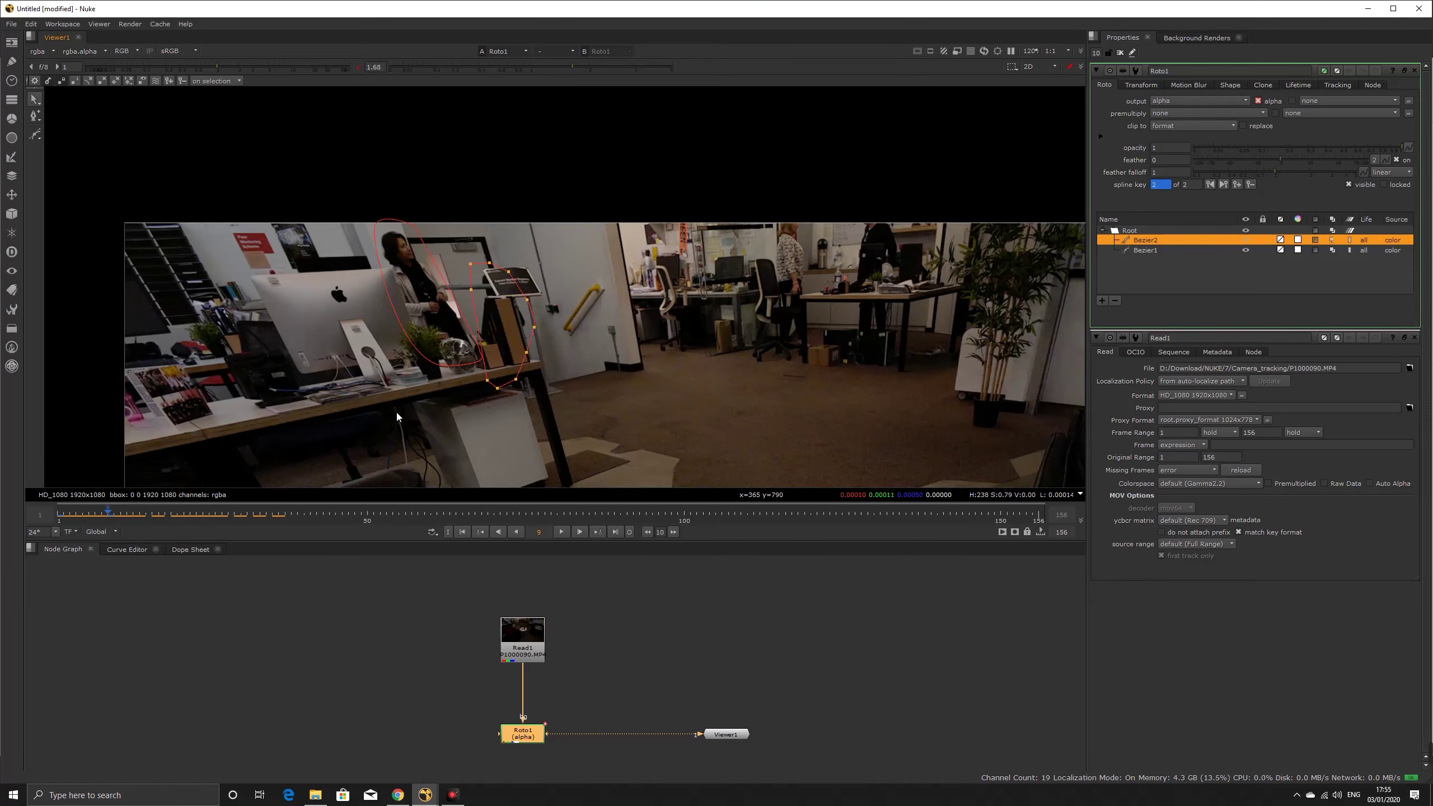
{"action": "left_click_drag", "start_coordinate": [108, 513], "coordinate": [189, 514]}
{"action": "left_click_drag", "start_coordinate": [470, 244], "coordinate": [557, 410]}
{"action": "scroll", "coordinate": [495, 205], "scroll_direction": "up", "scroll_amount": 2}
{"action": "left_click", "coordinate": [445, 296]}
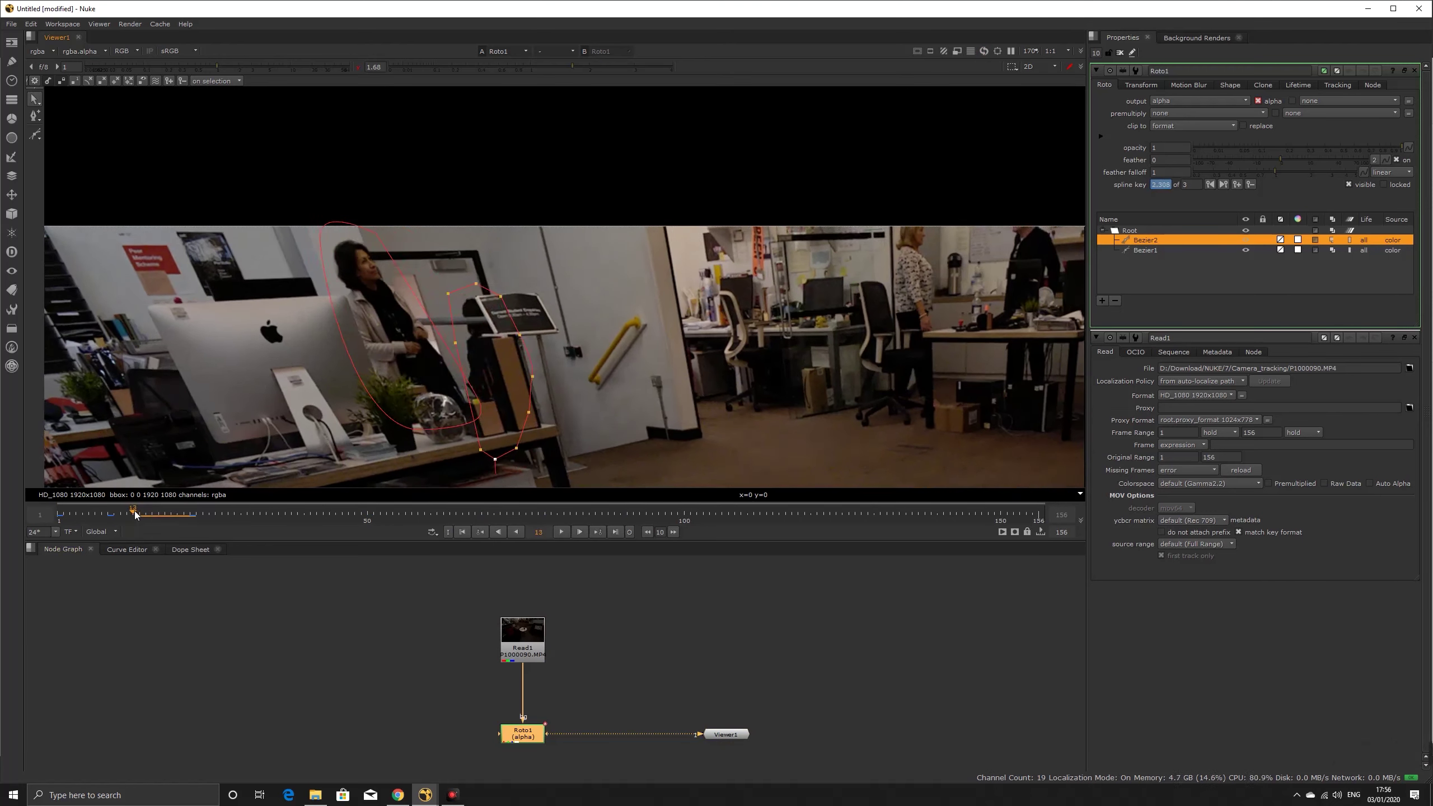
- Move the entire second mask to follow its person at about frame 37 and again several frames further on
{"action": "left_click_drag", "start_coordinate": [134, 512], "coordinate": [286, 501]}
{"action": "left_click_drag", "start_coordinate": [424, 272], "coordinate": [546, 474]}
{"action": "left_click_drag", "start_coordinate": [488, 371], "coordinate": [416, 297]}
{"action": "key", "text": "Right"}
{"action": "key", "text": "Right"}
{"action": "key", "text": "Right"}
{"action": "key", "text": "Right"}
{"action": "key", "text": "Right"}
{"action": "key", "text": "Right"}
{"action": "key", "text": "Right"}
{"action": "key", "text": "Right"}
{"action": "key", "text": "Right"}
{"action": "key", "text": "Right"}
{"action": "key", "text": "Right"}
{"action": "key", "text": "Right"}
{"action": "left_click_drag", "start_coordinate": [416, 298], "coordinate": [407, 264]}
- Move the second mask and reshape its upper corner to cover its person at frame 62
{"action": "key", "text": "Right"}
{"action": "key", "text": "Right"}
{"action": "key", "text": "Right"}
{"action": "key", "text": "Right"}
{"action": "key", "text": "Right"}
{"action": "key", "text": "Right"}
{"action": "key", "text": "Right"}
{"action": "key", "text": "Right"}
{"action": "left_click_drag", "start_coordinate": [350, 516], "coordinate": [443, 515]}
{"action": "left_click_drag", "start_coordinate": [408, 265], "coordinate": [444, 261]}
{"action": "left_click_drag", "start_coordinate": [469, 228], "coordinate": [477, 218]}
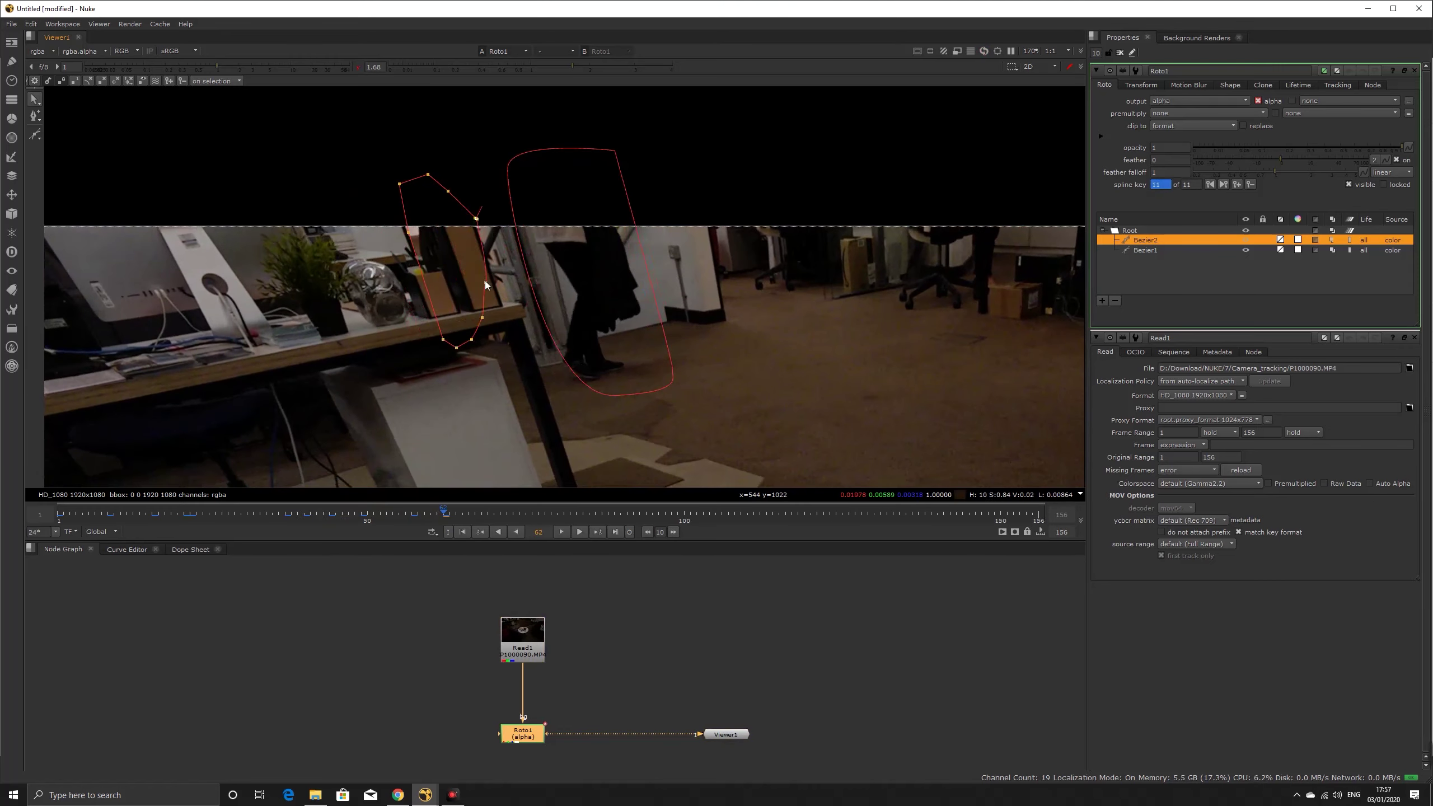
- Shift the entire second mask at about frame 70 and follow it through the subsequent frames
{"action": "left_click_drag", "start_coordinate": [443, 515], "coordinate": [495, 515]}
{"action": "left_click_drag", "start_coordinate": [383, 159], "coordinate": [524, 352]}
{"action": "left_click_drag", "start_coordinate": [472, 262], "coordinate": [576, 203]}
{"action": "key", "text": "Right"}
{"action": "key", "text": "Right"}
{"action": "key", "text": "Right"}
{"action": "key", "text": "Right"}
{"action": "key", "text": "Right"}
{"action": "key", "text": "Right"}
{"action": "key", "text": "Right"}
{"action": "key", "text": "Right"}
{"action": "key", "text": "Right"}
{"action": "key", "text": "Right"}
{"action": "key", "text": "Right"}
{"action": "key", "text": "Right"}
{"action": "key", "text": "Right"}
{"action": "key", "text": "Right"}
{"action": "key", "text": "Right"}
{"action": "key", "text": "Right"}
{"action": "key", "text": "Right"}
{"action": "key", "text": "Right"}
{"action": "key", "text": "Right"}
{"action": "key", "text": "Right"}
{"action": "key", "text": "Right"}
{"action": "key", "text": "Right"}
{"action": "key", "text": "Right"}
{"action": "key", "text": "Right"}
{"action": "key", "text": "Right"}
- Return to frame 1 and draw a third closed Bezier around the background person in the patterned shirt
{"action": "left_click", "coordinate": [51, 515]}
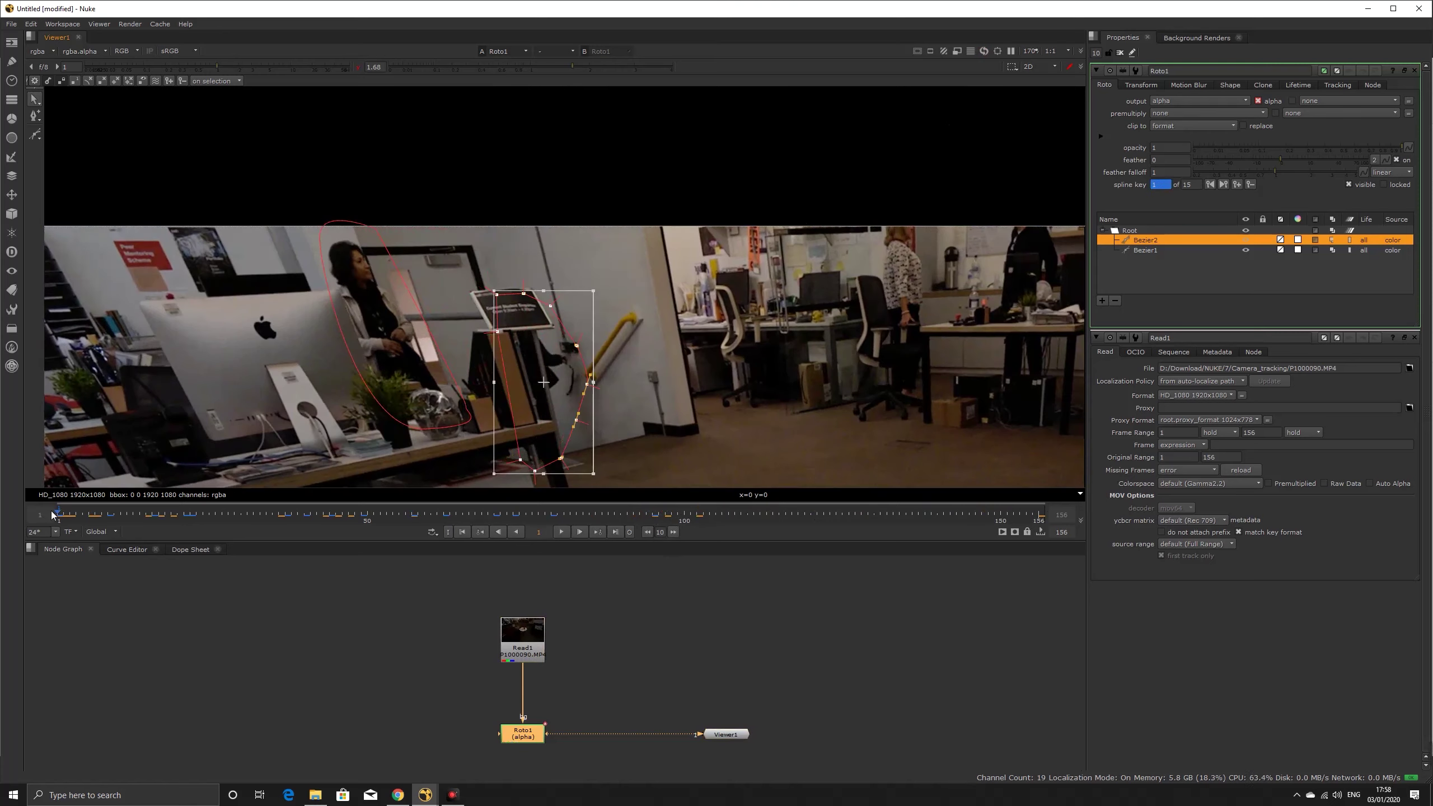
{"action": "key", "text": "v"}
{"action": "left_click", "coordinate": [920, 214]}
{"action": "key", "text": "Return"}
- Advance eight frames and nudge the third mask over the person in the patterned shirt
{"action": "key", "text": "Right"}
{"action": "key", "text": "Right"}
{"action": "key", "text": "Right"}
{"action": "key", "text": "Right"}
{"action": "key", "text": "Right"}
{"action": "key", "text": "Right"}
{"action": "key", "text": "Right"}
{"action": "key", "text": "Right"}
{"action": "left_click_drag", "start_coordinate": [911, 314], "coordinate": [915, 315]}
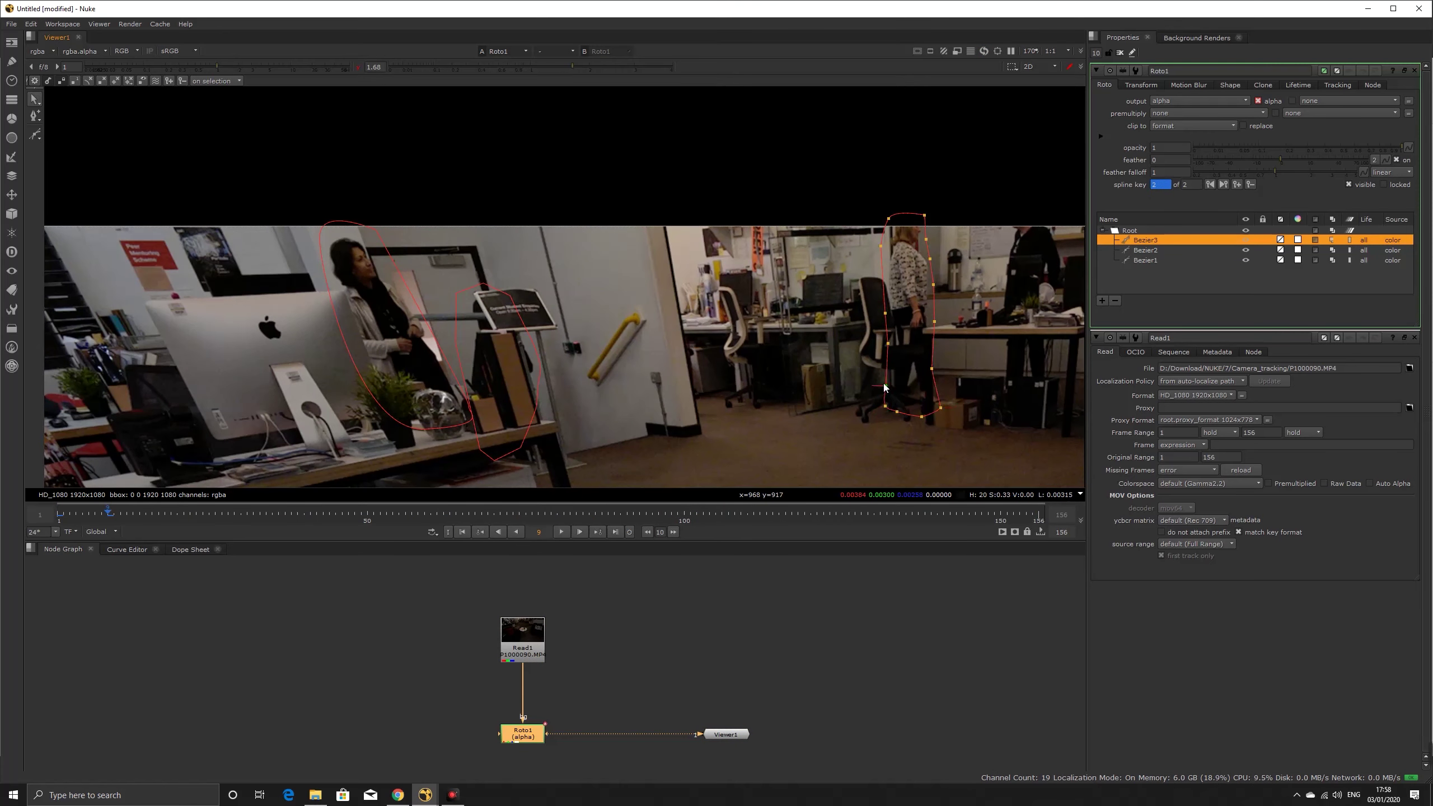
- Move the third mask to follow the person in the patterned shirt at frame 26
{"action": "left_click_drag", "start_coordinate": [111, 513], "coordinate": [158, 513]}
{"action": "key", "text": "Right"}
{"action": "key", "text": "Right"}
{"action": "key", "text": "Right"}
{"action": "key", "text": "Right"}
{"action": "key", "text": "Right"}
{"action": "key", "text": "Right"}
{"action": "key", "text": "Right"}
{"action": "key", "text": "Right"}
{"action": "key", "text": "Right"}
{"action": "left_click_drag", "start_coordinate": [922, 314], "coordinate": [955, 301]}
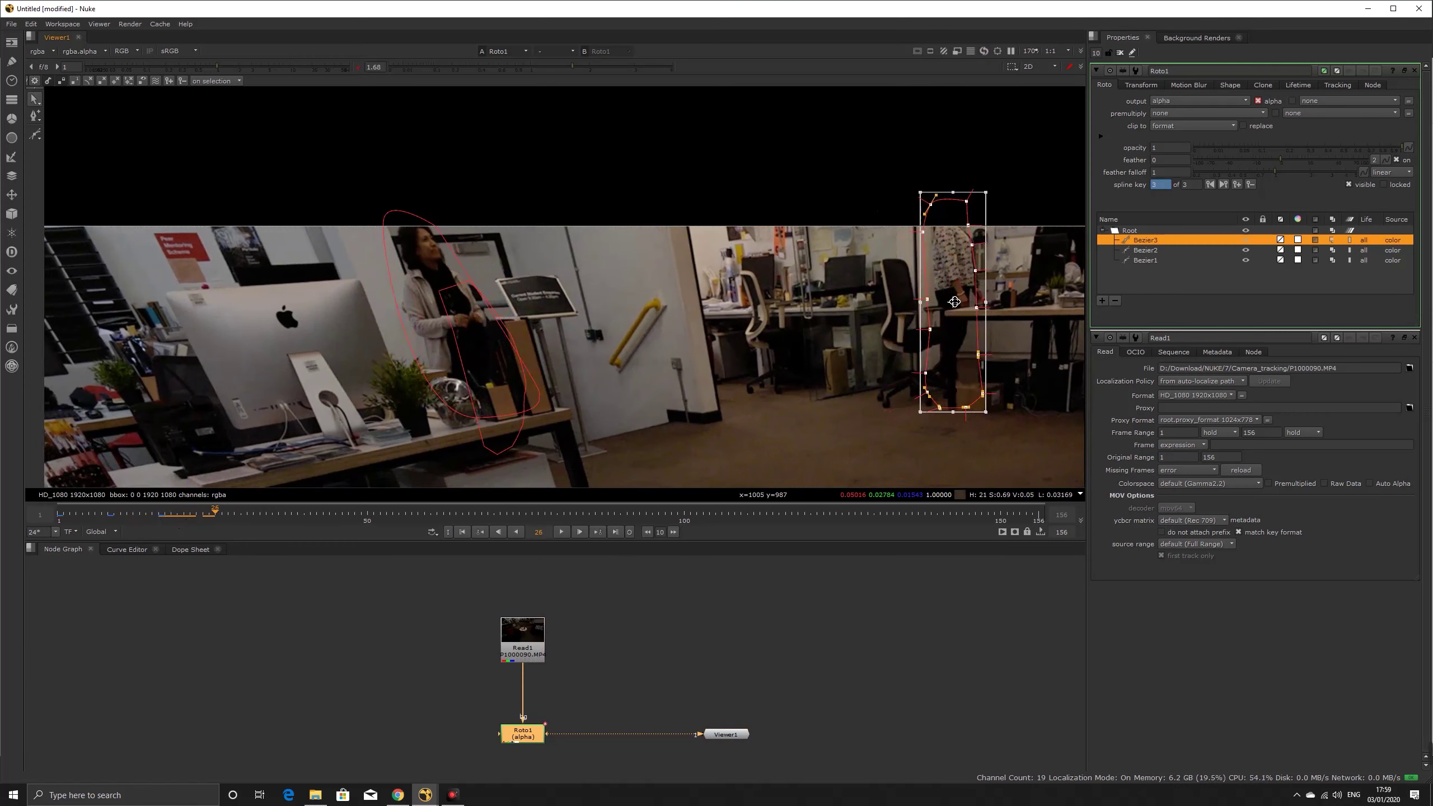
- Adjust the edge of the third mask at frame 27 and step back two frames to check the fit
{"action": "left_click_drag", "start_coordinate": [216, 515], "coordinate": [222, 515]}
{"action": "left_click_drag", "start_coordinate": [990, 262], "coordinate": [999, 262]}
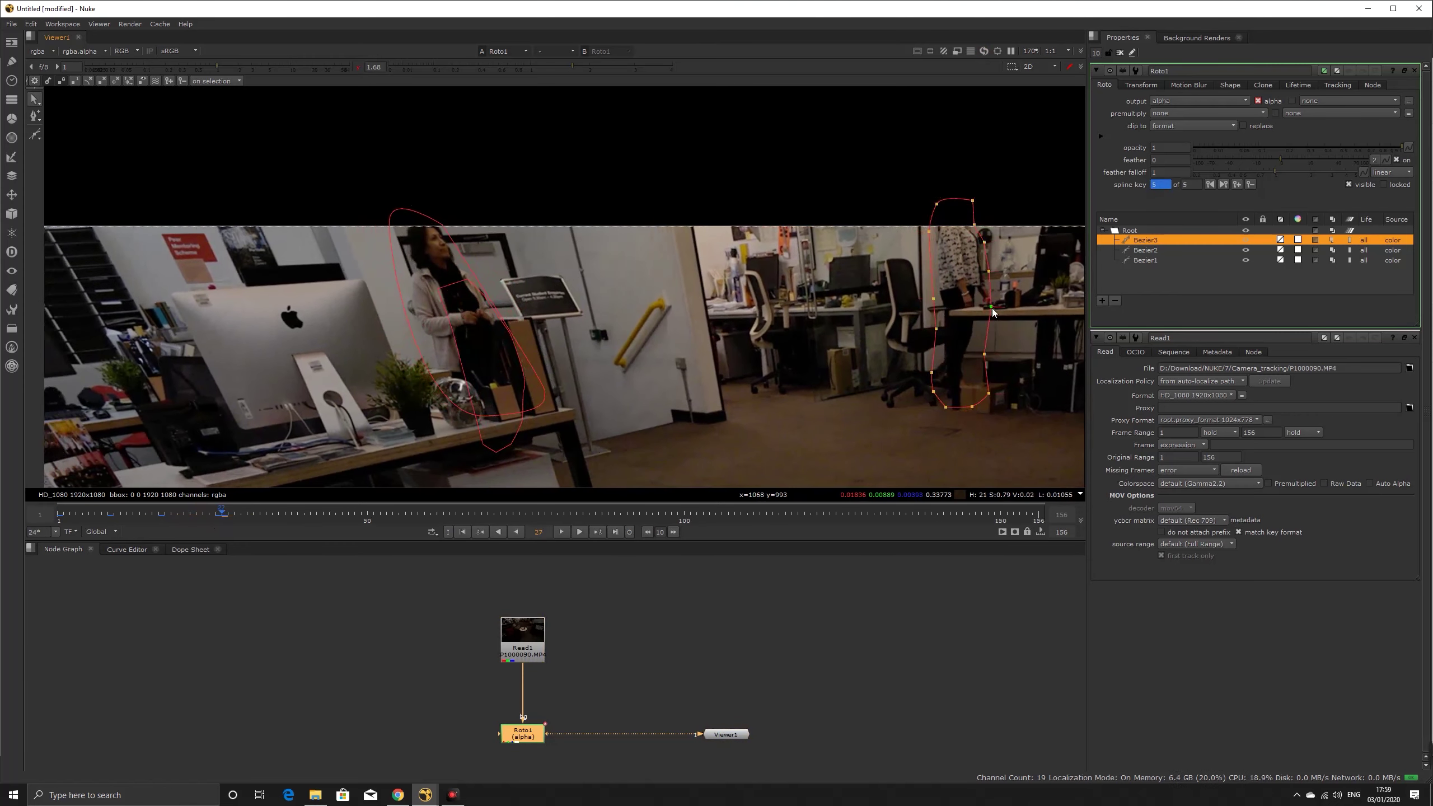
{"action": "key", "text": "Left"}
{"action": "key", "text": "Left"}
- Select all points of the third mask and reposition it at about frame 33 and at frame 45
{"action": "left_click_drag", "start_coordinate": [209, 515], "coordinate": [278, 514]}
{"action": "left_click_drag", "start_coordinate": [862, 178], "coordinate": [1007, 392]}
{"action": "left_click_drag", "start_coordinate": [278, 514], "coordinate": [261, 514]}
{"action": "left_click_drag", "start_coordinate": [908, 181], "coordinate": [1013, 419]}
{"action": "left_click_drag", "start_coordinate": [963, 299], "coordinate": [967, 307]}
{"action": "left_click_drag", "start_coordinate": [290, 514], "coordinate": [335, 514]}
{"action": "left_click_drag", "start_coordinate": [961, 297], "coordinate": [945, 264]}
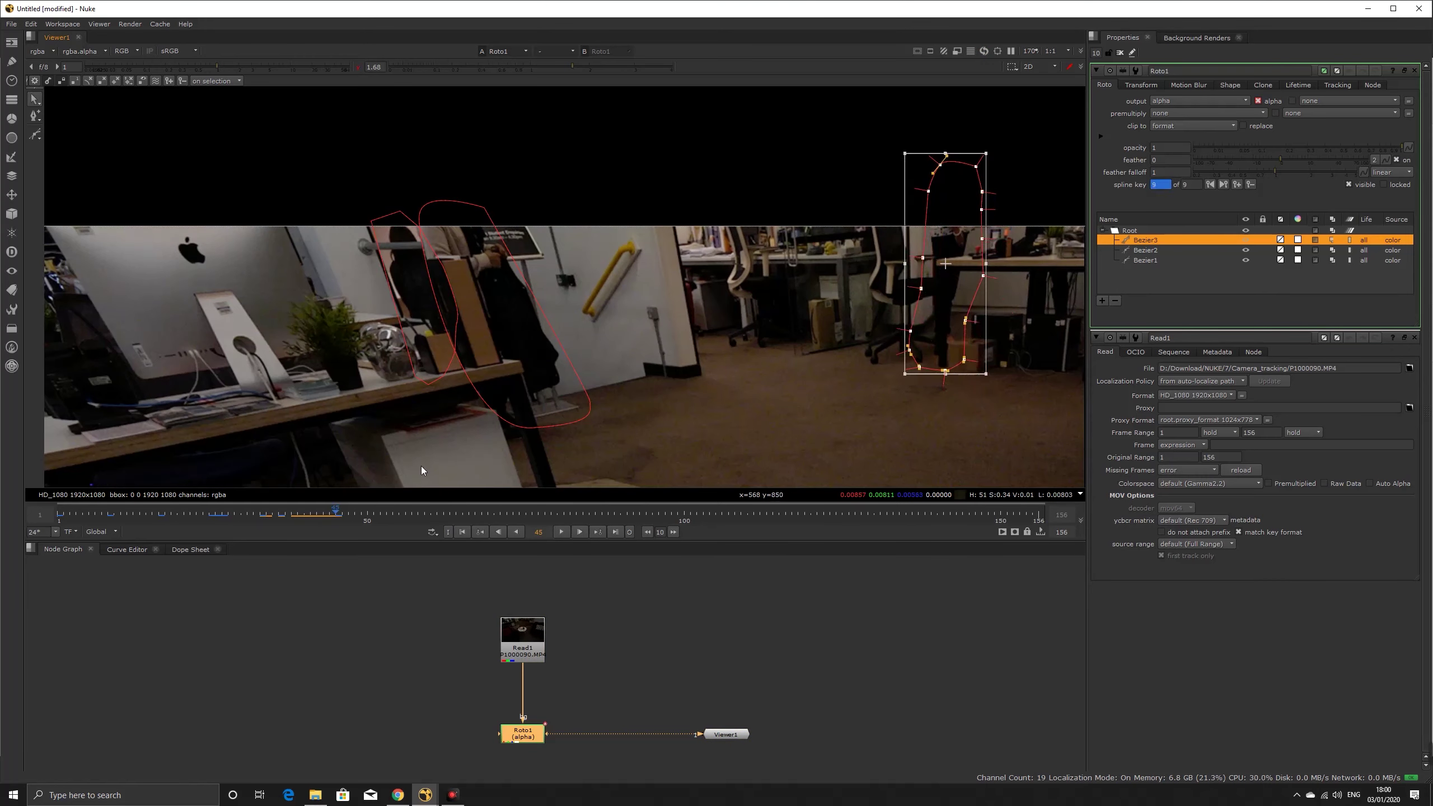
- Keyframe the third mask's position at about frames 60, 66 and 79, and scrub ahead to frame 94
{"action": "left_click_drag", "start_coordinate": [338, 513], "coordinate": [431, 511]}
{"action": "left_click_drag", "start_coordinate": [945, 263], "coordinate": [976, 219]}
{"action": "left_click_drag", "start_coordinate": [433, 511], "coordinate": [470, 511]}
{"action": "left_click_drag", "start_coordinate": [976, 219], "coordinate": [1020, 198]}
{"action": "scroll", "coordinate": [729, 314], "scroll_direction": "down", "scroll_amount": 2}
{"action": "left_click_drag", "start_coordinate": [470, 511], "coordinate": [552, 511]}
{"action": "middle_click_drag", "start_coordinate": [939, 228], "coordinate": [845, 208]}
{"action": "left_click_drag", "start_coordinate": [908, 232], "coordinate": [988, 202]}
{"action": "left_click_drag", "start_coordinate": [552, 511], "coordinate": [646, 511]}
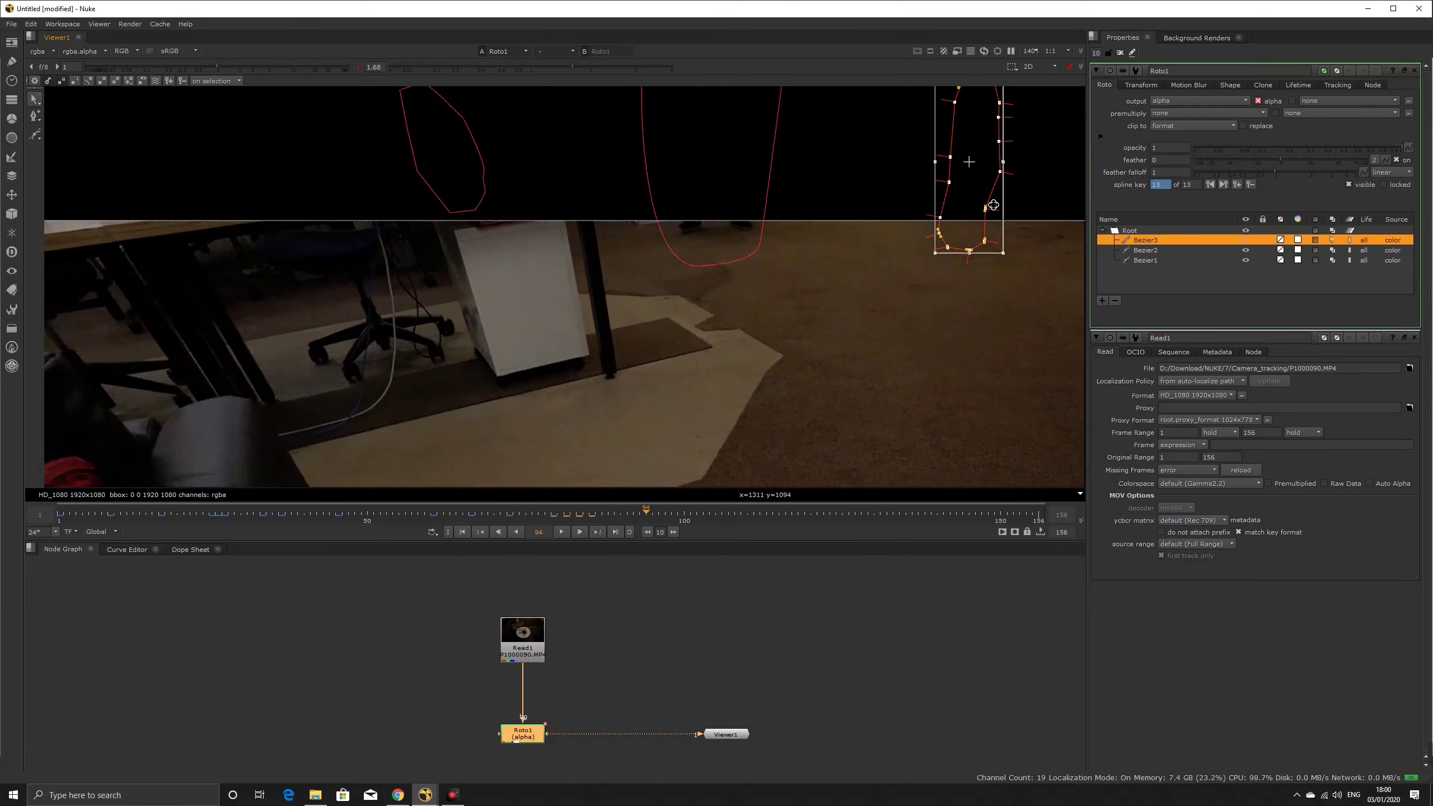
- Return to the first frame and draw a fourth closed Bezier around the background person dressed in black
{"action": "left_click", "coordinate": [462, 532]}
{"action": "key", "text": "v"}
{"action": "left_click", "coordinate": [868, 273]}
{"action": "left_click", "coordinate": [870, 244]}
{"action": "left_click", "coordinate": [867, 216]}
{"action": "key", "text": "Return"}
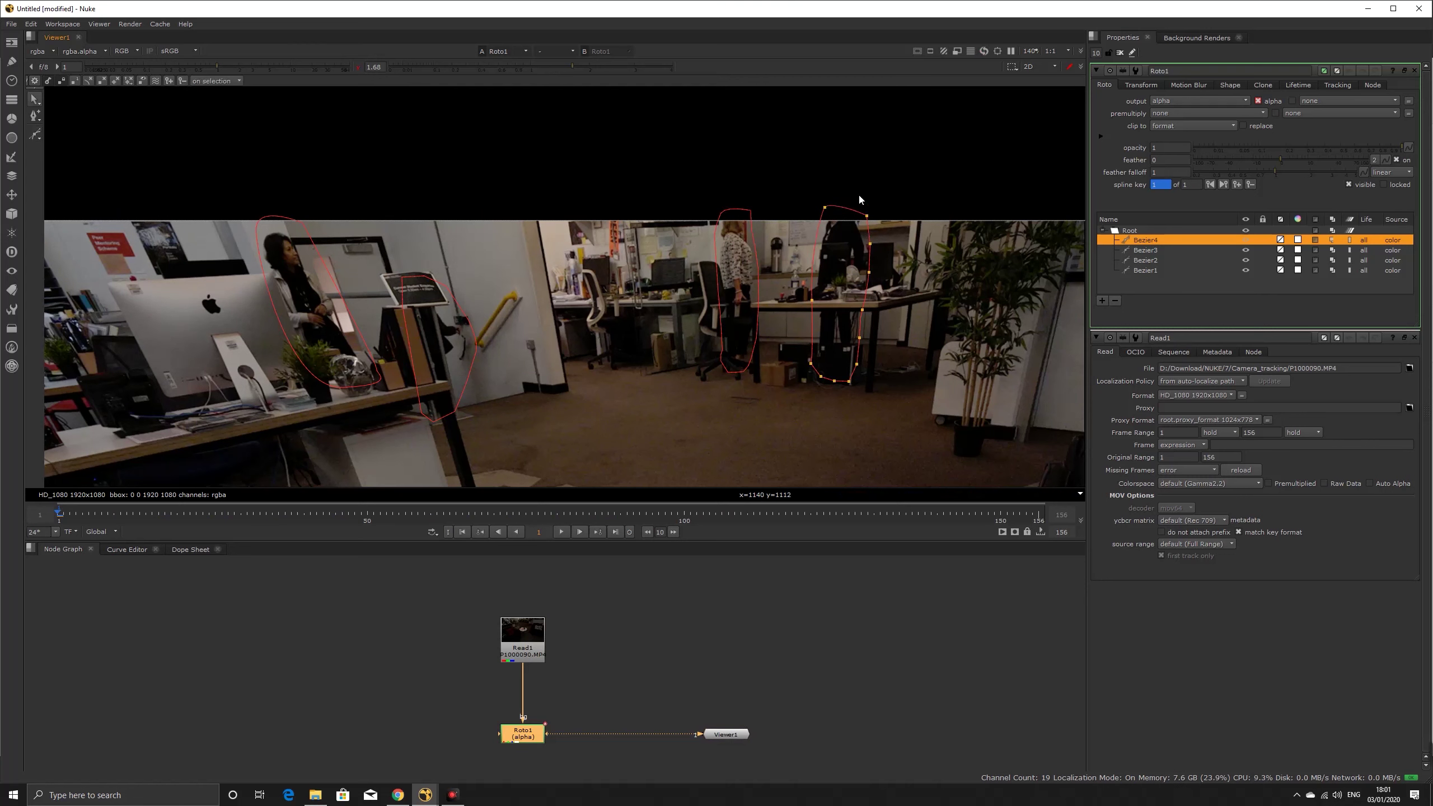
- Select all points of the fourth mask and match it to the person in black at about frames 16 and 31
{"action": "left_click_drag", "start_coordinate": [58, 515], "coordinate": [154, 513]}
{"action": "left_click_drag", "start_coordinate": [807, 178], "coordinate": [920, 391]}
{"action": "left_click_drag", "start_coordinate": [851, 278], "coordinate": [845, 278]}
{"action": "left_click_drag", "start_coordinate": [155, 513], "coordinate": [249, 514]}
{"action": "left_click_drag", "start_coordinate": [860, 278], "coordinate": [874, 279]}
- Reposition the fourth mask over the person in black at about frames 37 and 42 and at frame 61
{"action": "left_click_drag", "start_coordinate": [251, 515], "coordinate": [287, 515]}
{"action": "left_click_drag", "start_coordinate": [874, 278], "coordinate": [873, 273]}
{"action": "left_click_drag", "start_coordinate": [287, 515], "coordinate": [318, 515]}
{"action": "left_click_drag", "start_coordinate": [873, 274], "coordinate": [861, 250]}
{"action": "left_click_drag", "start_coordinate": [319, 515], "coordinate": [439, 515]}
{"action": "left_click_drag", "start_coordinate": [884, 283], "coordinate": [914, 247]}
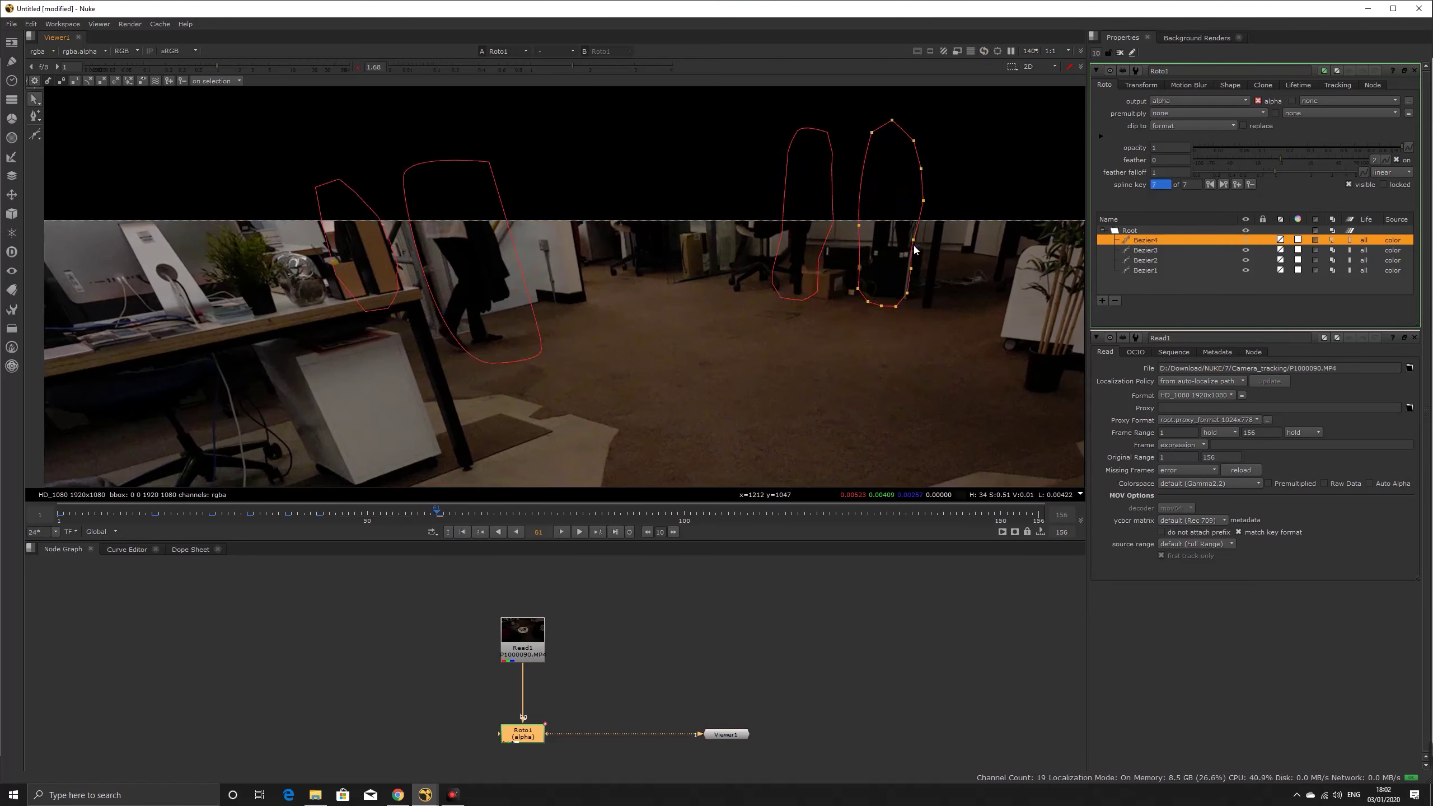
- Move the fourth mask along with the person in black at about frames 69, 75 and 80
{"action": "left_click_drag", "start_coordinate": [439, 514], "coordinate": [491, 514]}
{"action": "left_click_drag", "start_coordinate": [896, 218], "coordinate": [963, 194]}
{"action": "left_click_drag", "start_coordinate": [490, 514], "coordinate": [528, 514]}
{"action": "left_click_drag", "start_coordinate": [963, 195], "coordinate": [1007, 179]}
{"action": "left_click_drag", "start_coordinate": [527, 514], "coordinate": [557, 514]}
{"action": "left_click_drag", "start_coordinate": [1007, 179], "coordinate": [1062, 169]}
- Keyframe the fourth mask's position at about frames 88 and 95 and scrub ahead to check it
{"action": "scroll", "coordinate": [318, 250], "scroll_direction": "down", "scroll_amount": 2}
{"action": "left_click_drag", "start_coordinate": [556, 513], "coordinate": [607, 514]}
{"action": "left_click_drag", "start_coordinate": [844, 188], "coordinate": [880, 180]}
{"action": "left_click_drag", "start_coordinate": [608, 513], "coordinate": [654, 514]}
{"action": "left_click_drag", "start_coordinate": [879, 180], "coordinate": [950, 170]}
{"action": "left_click_drag", "start_coordinate": [655, 514], "coordinate": [722, 514]}
- Return to the first frame, deselect the shapes and display the alpha channel of the roto matte
{"action": "left_click", "coordinate": [462, 531]}
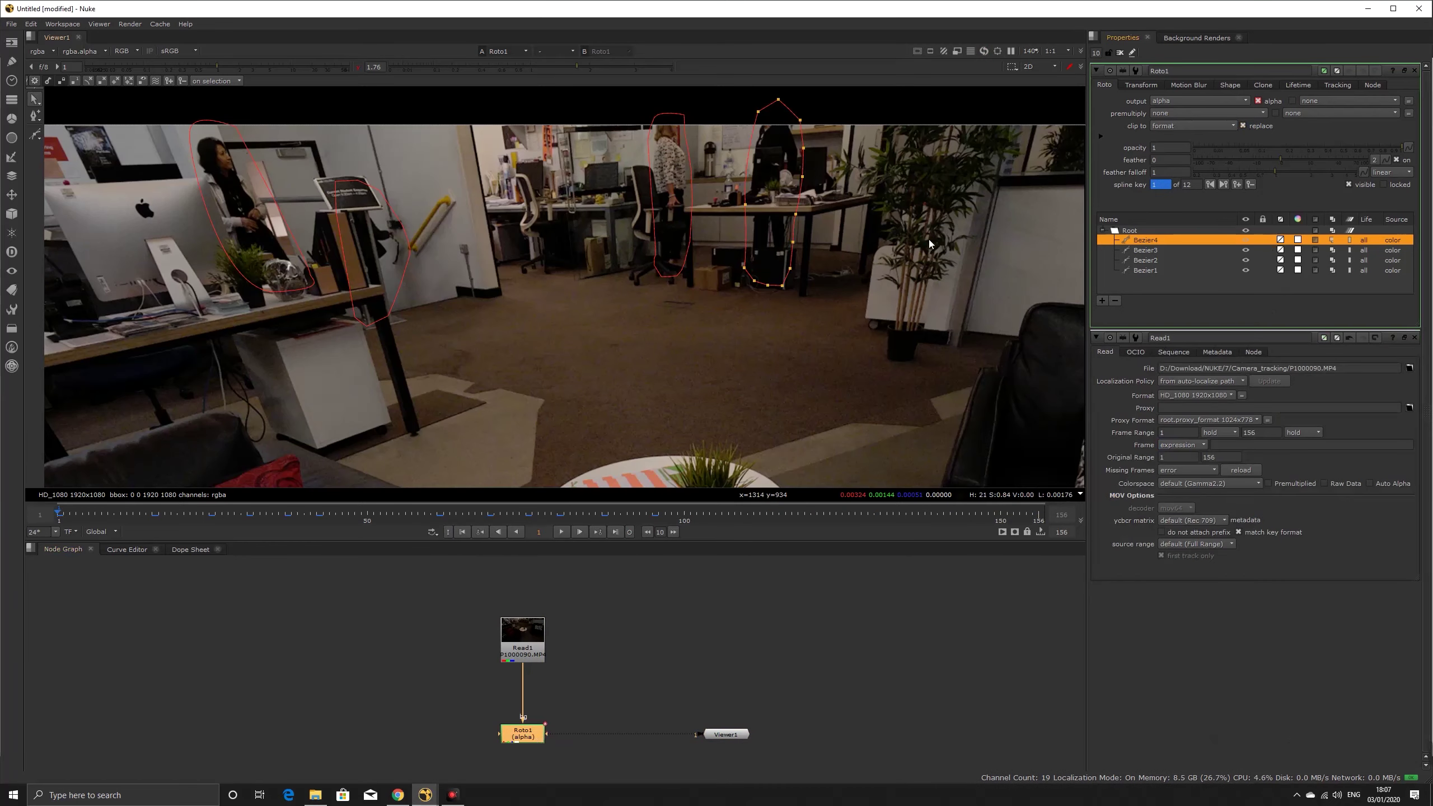
{"action": "left_click", "coordinate": [727, 341]}
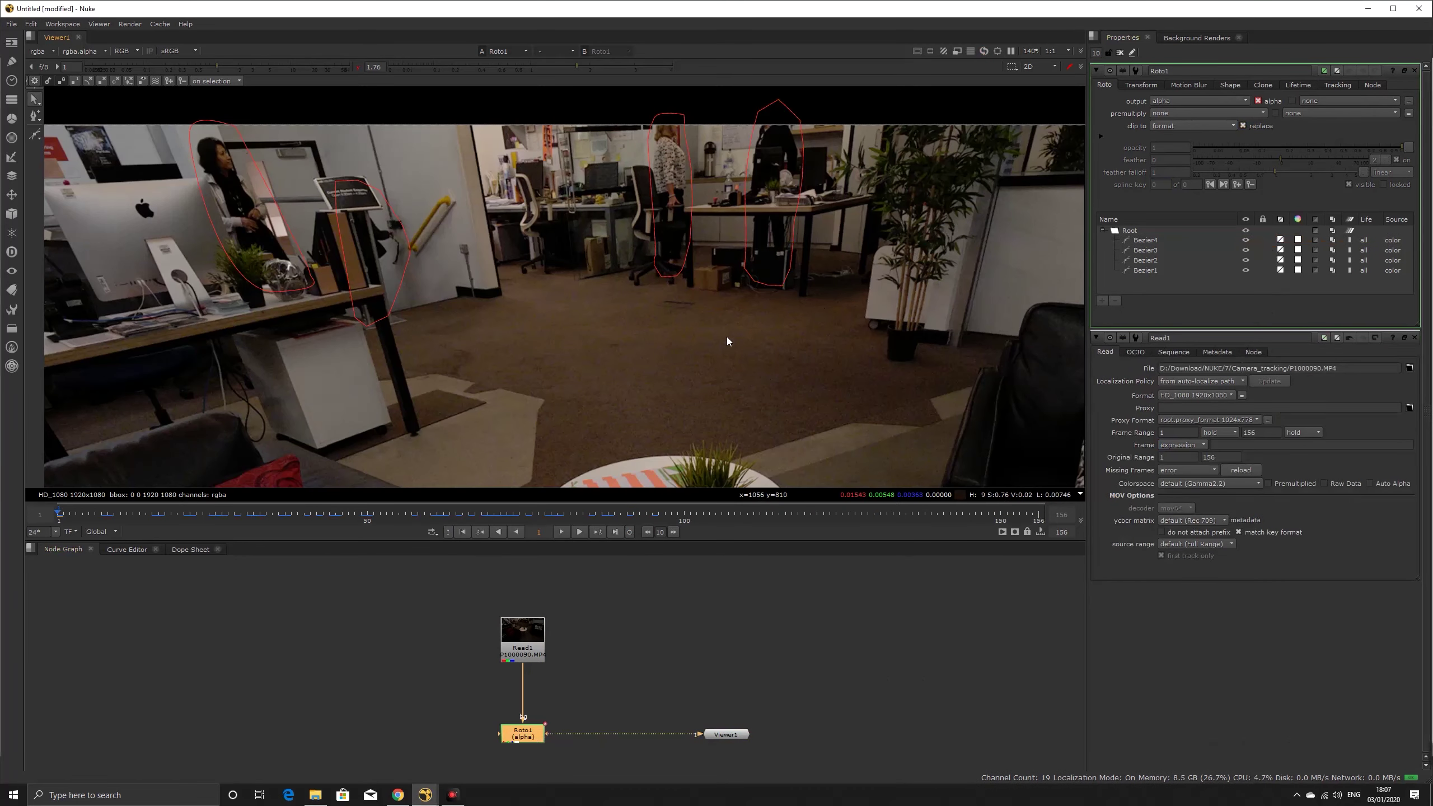
{"action": "key", "text": "a"}
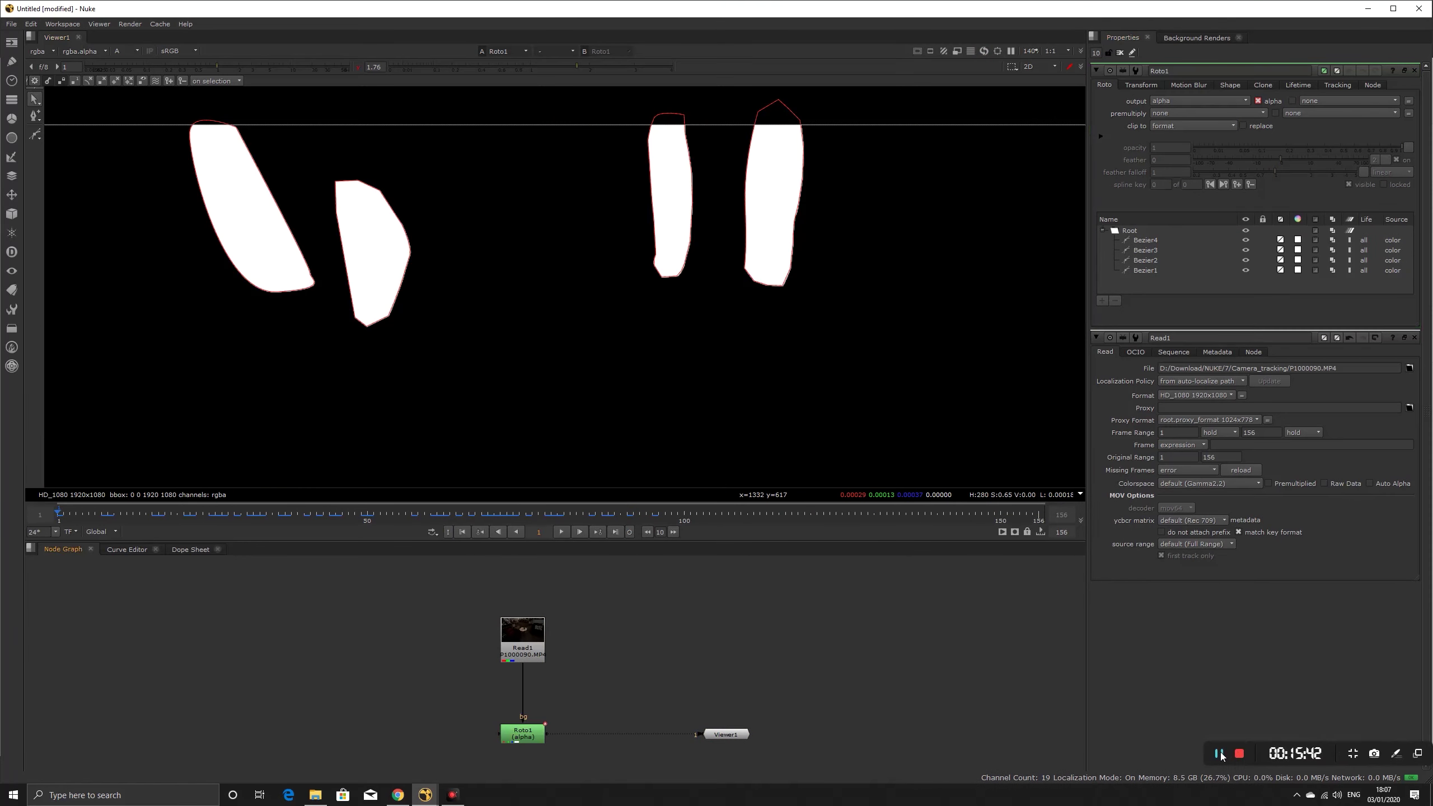
- Switch the viewer from the alpha matte back to the RGB image and reset its gamma to 1
{"action": "key", "text": "a"}
{"action": "scroll", "coordinate": [591, 367], "scroll_direction": "down", "scroll_amount": 2}
{"action": "middle_click_drag", "start_coordinate": [655, 474], "coordinate": [600, 311]}
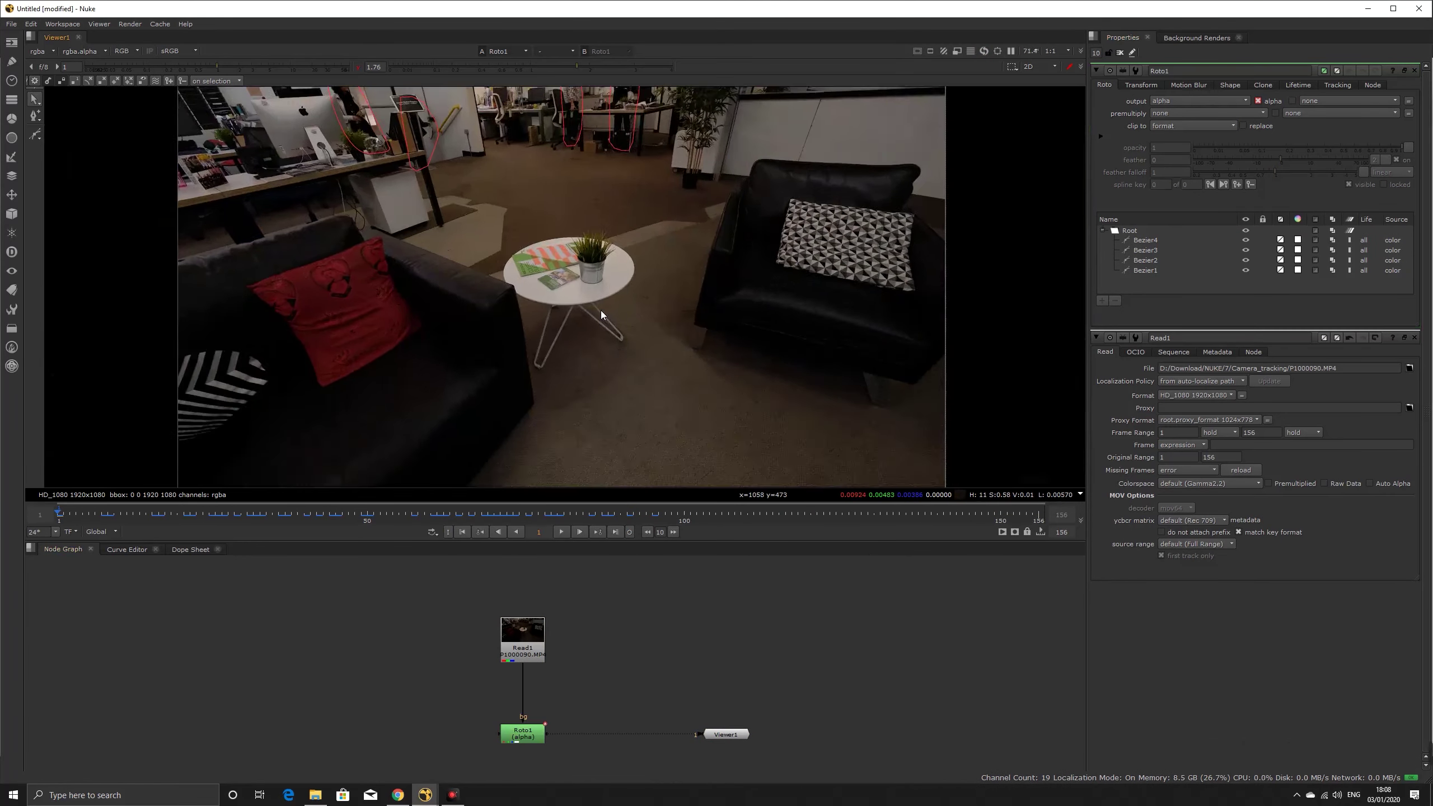
{"action": "scroll", "coordinate": [600, 311], "scroll_direction": "down", "scroll_amount": 1}
{"action": "left_click", "coordinate": [357, 67]}
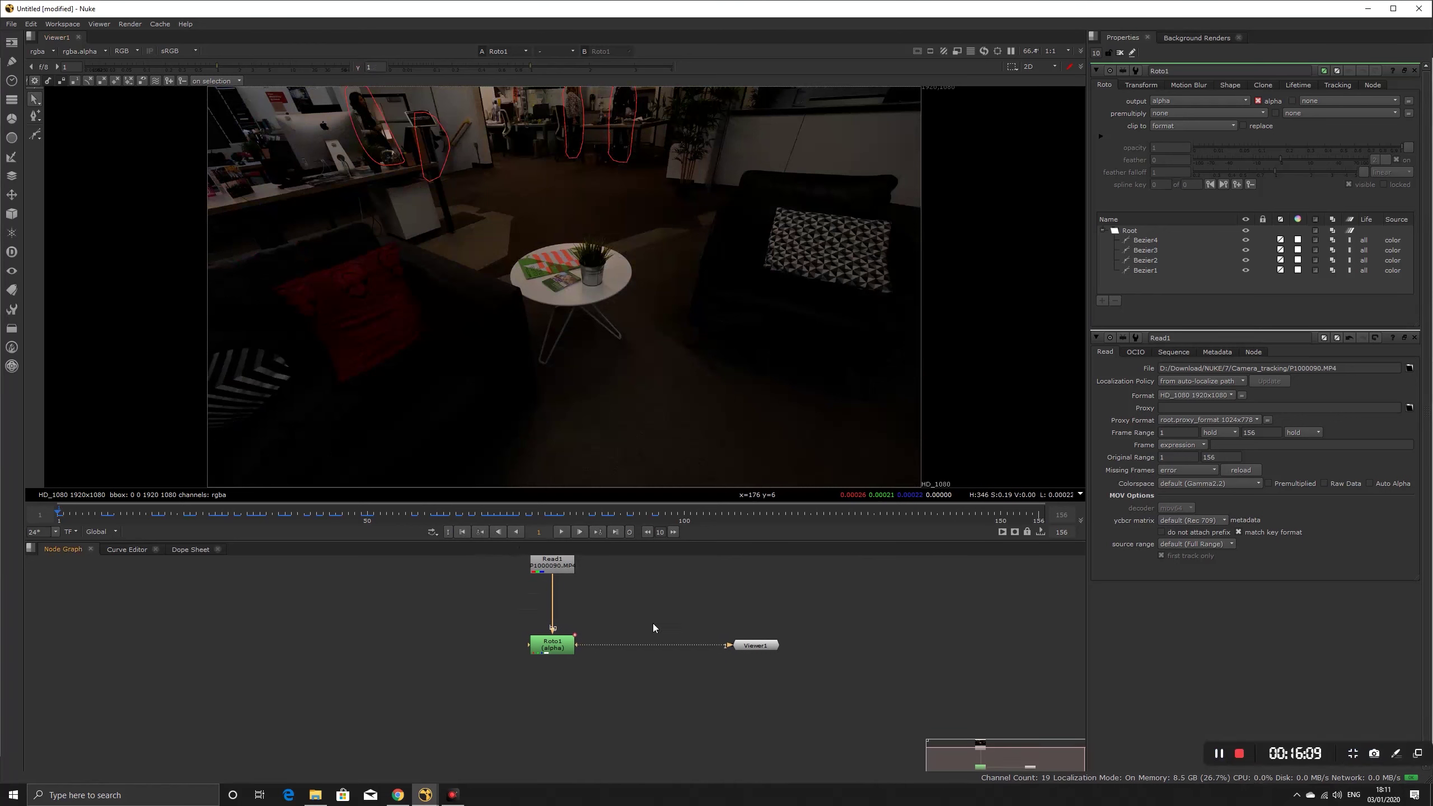
- Add a CameraTracker node after the Roto node and dismiss the licence notice
{"action": "left_click", "coordinate": [553, 648]}
{"action": "key", "text": "Tab"}
{"action": "type", "text": "camera"}
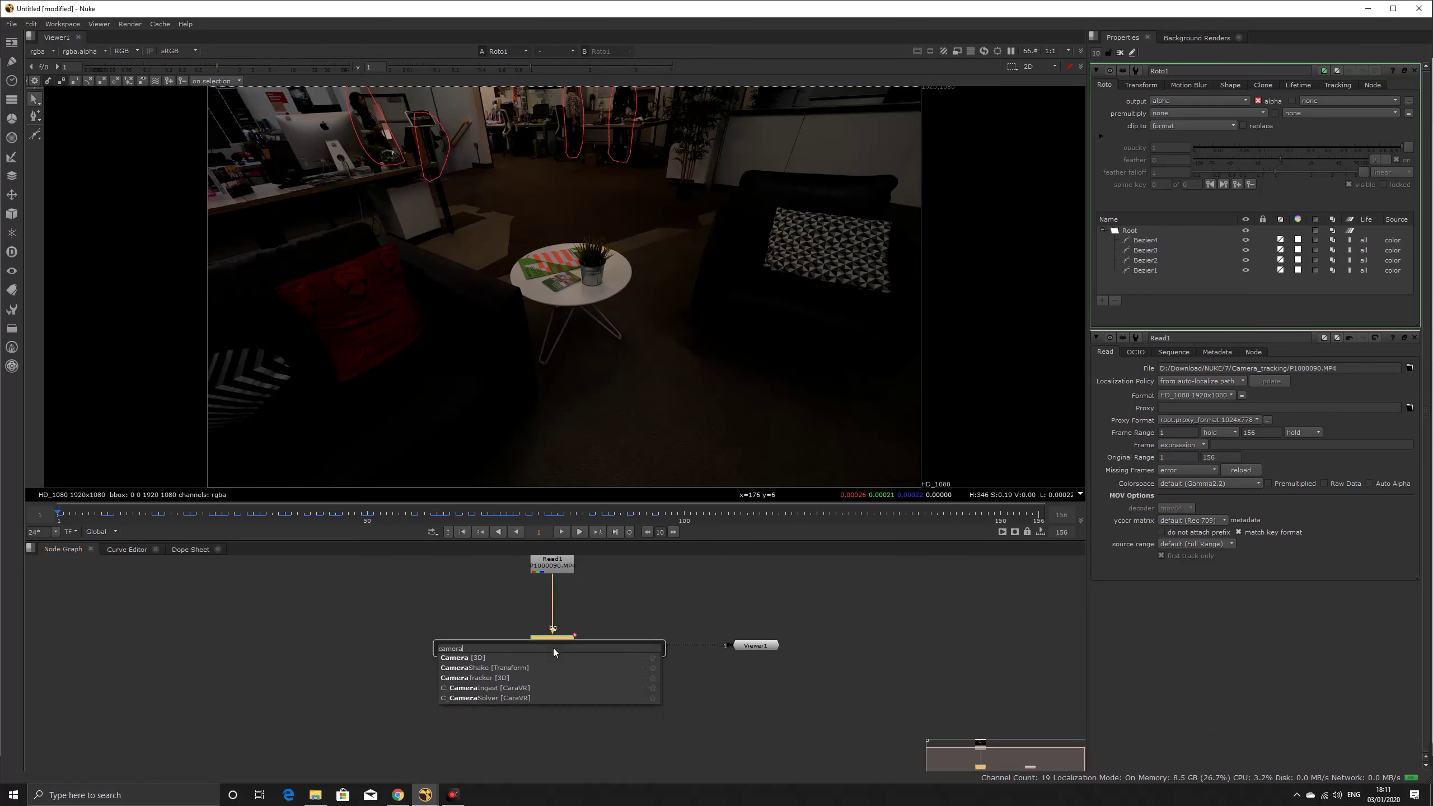
{"action": "left_click", "coordinate": [500, 677]}
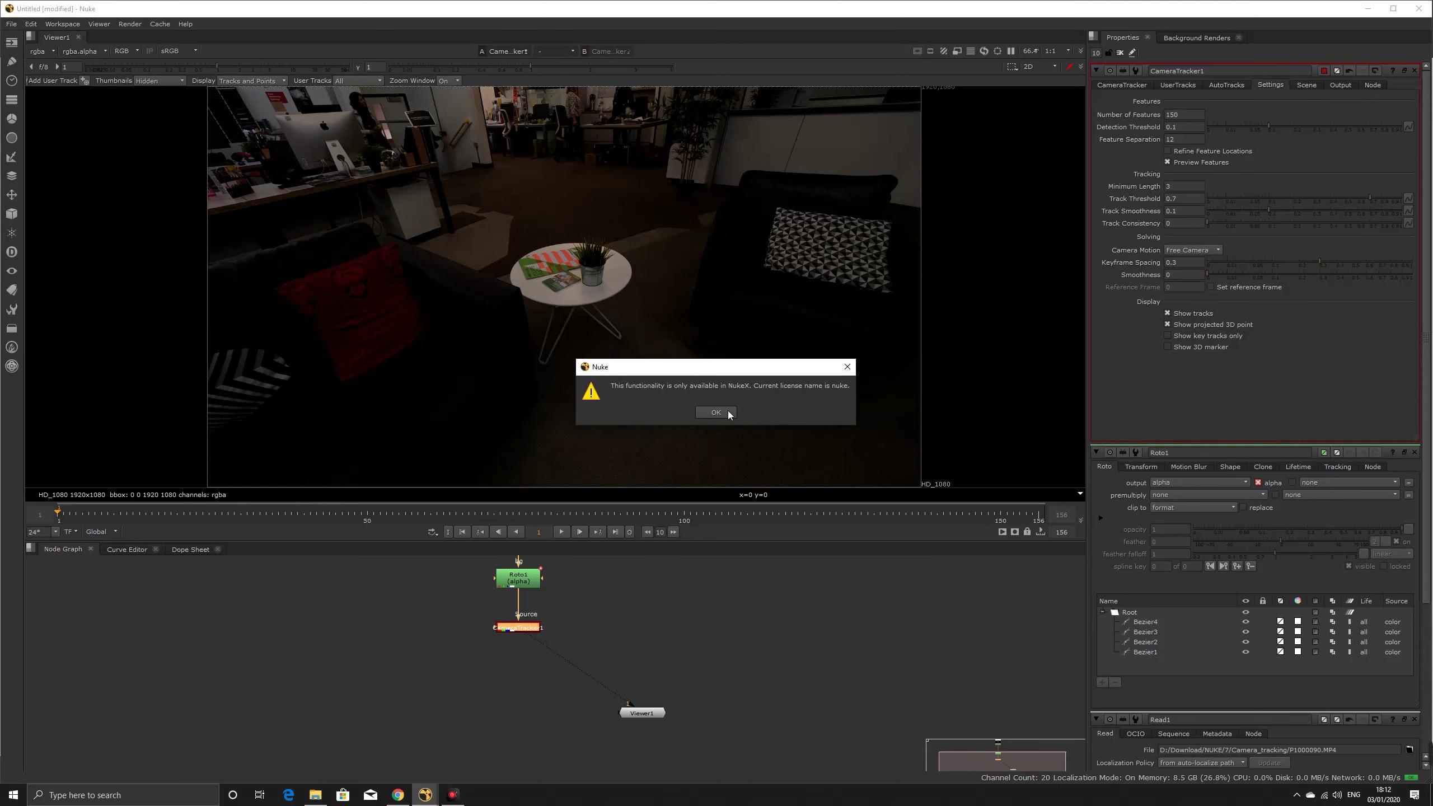
{"action": "left_click", "coordinate": [728, 413]}
{"action": "left_click", "coordinate": [642, 713]}
{"action": "scroll", "coordinate": [682, 306], "scroll_direction": "down", "scroll_amount": 2}
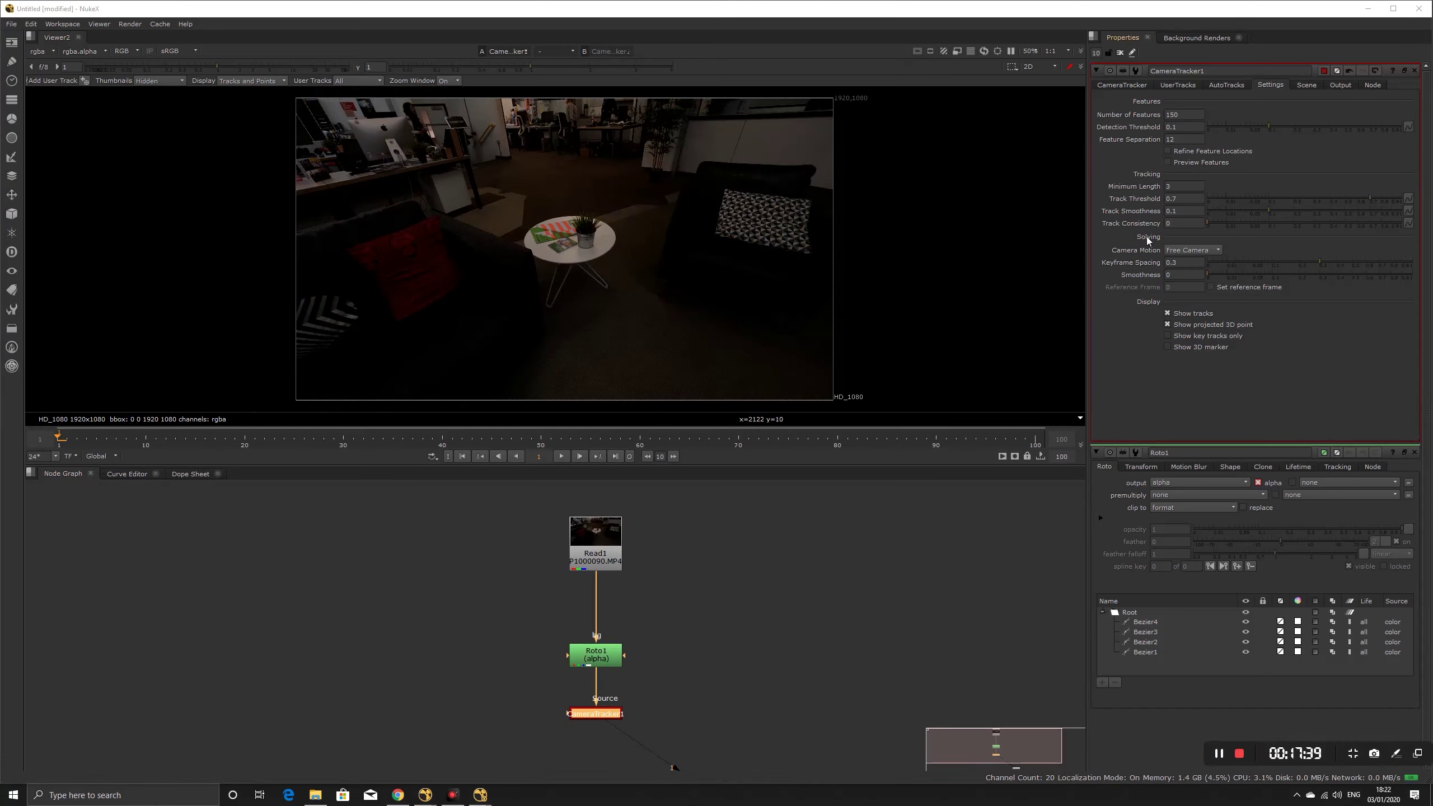
- Brighten the footage with a Grade node between the Roto and CameraTracker nodes, using multiply 1.9 and gain 2.75
{"action": "left_click", "coordinate": [917, 520]}
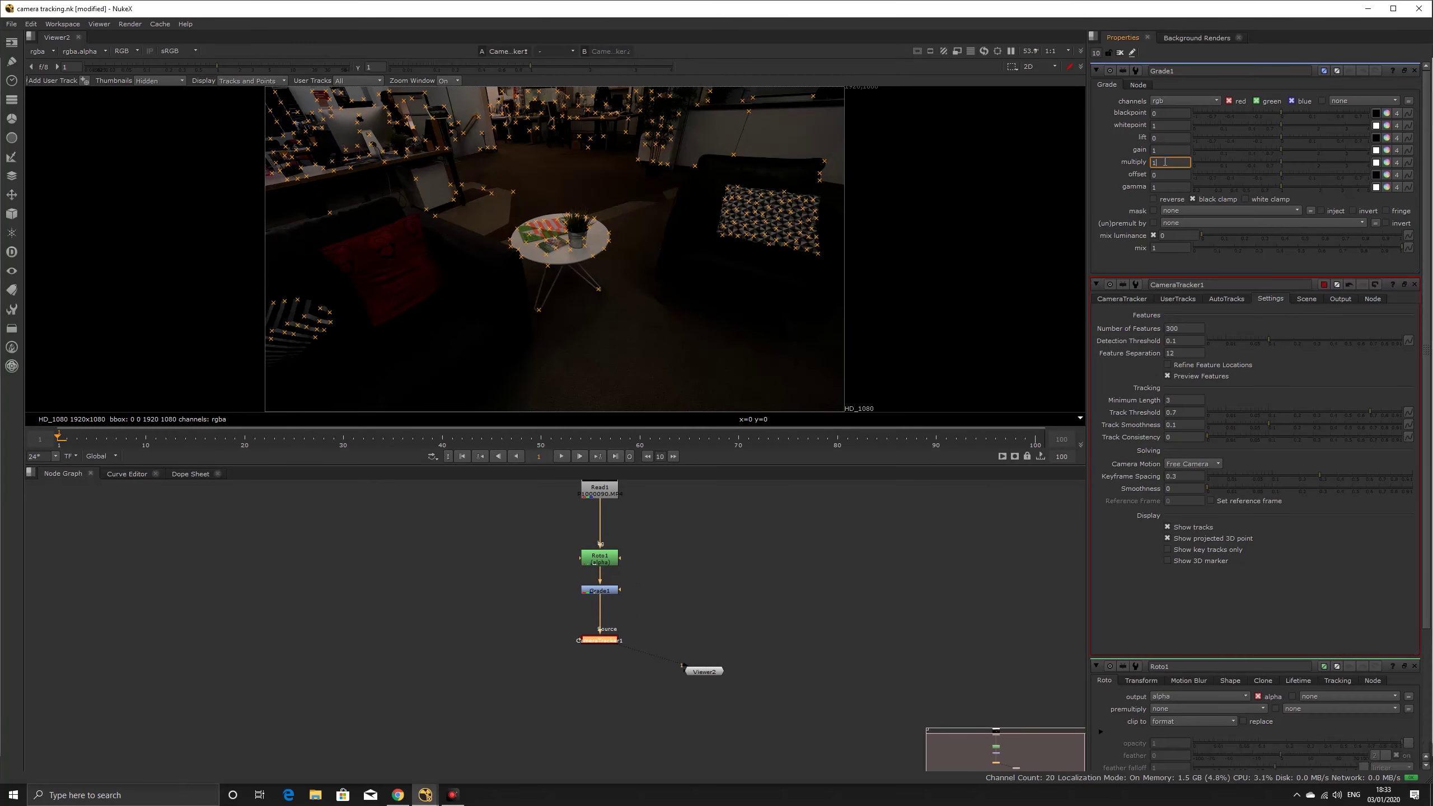
{"action": "type", "text": ".9"}
{"action": "key", "text": "Return"}
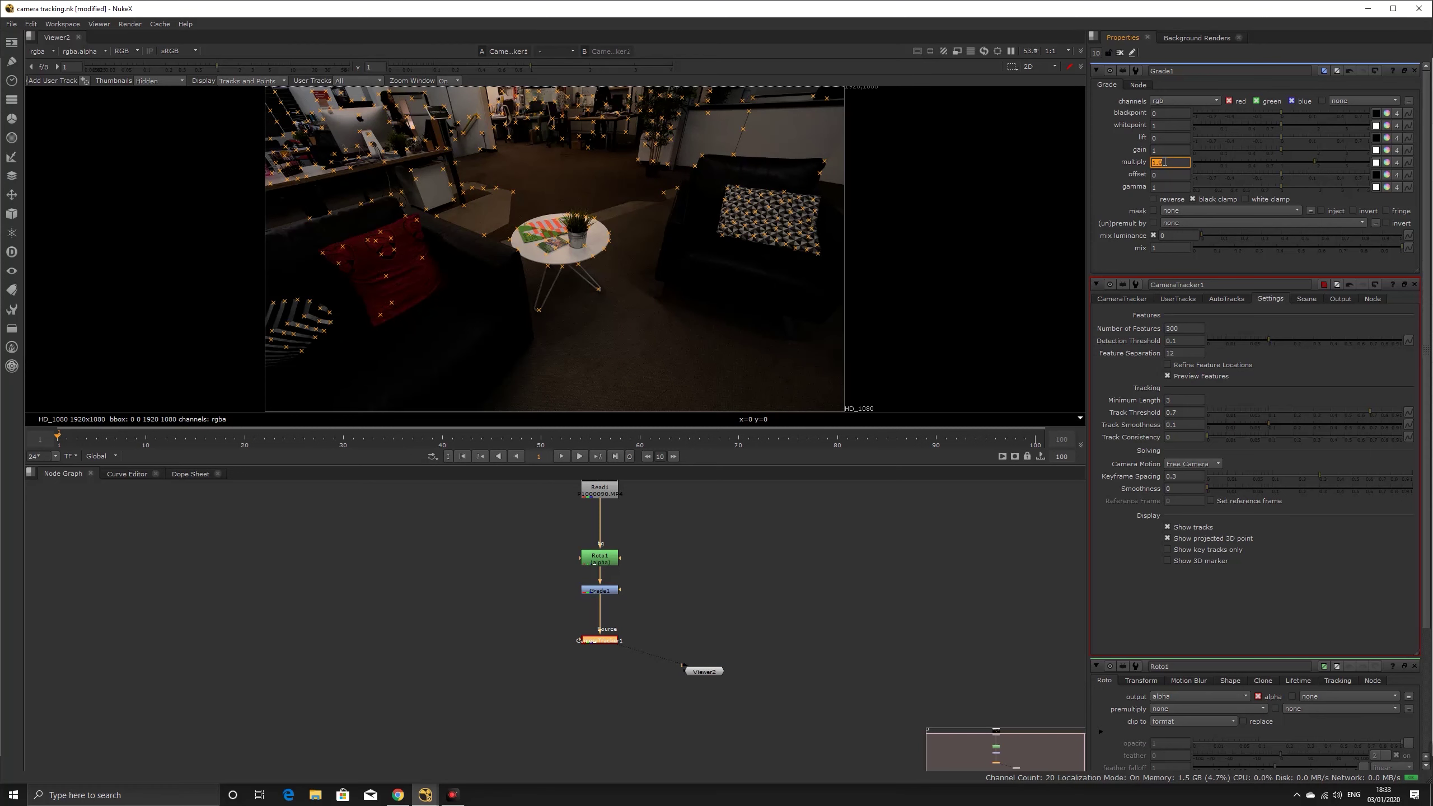
{"action": "type", "text": "2.75"}
{"action": "key", "text": "Return"}
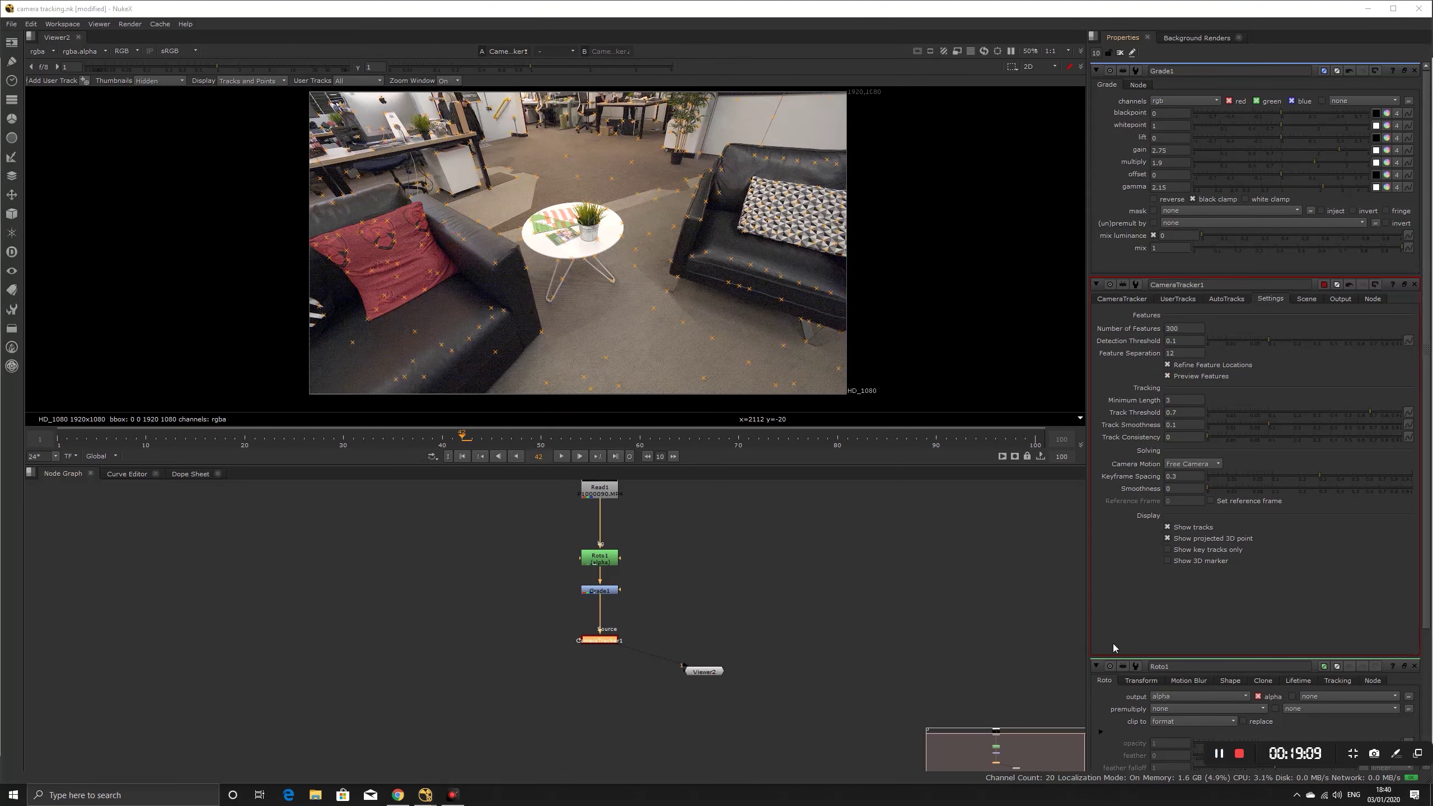
- Set the CameraTracker's lens distortion to Unknown Lens and its focal length to Known with a length of 12
{"action": "type", "text": "0.2"}
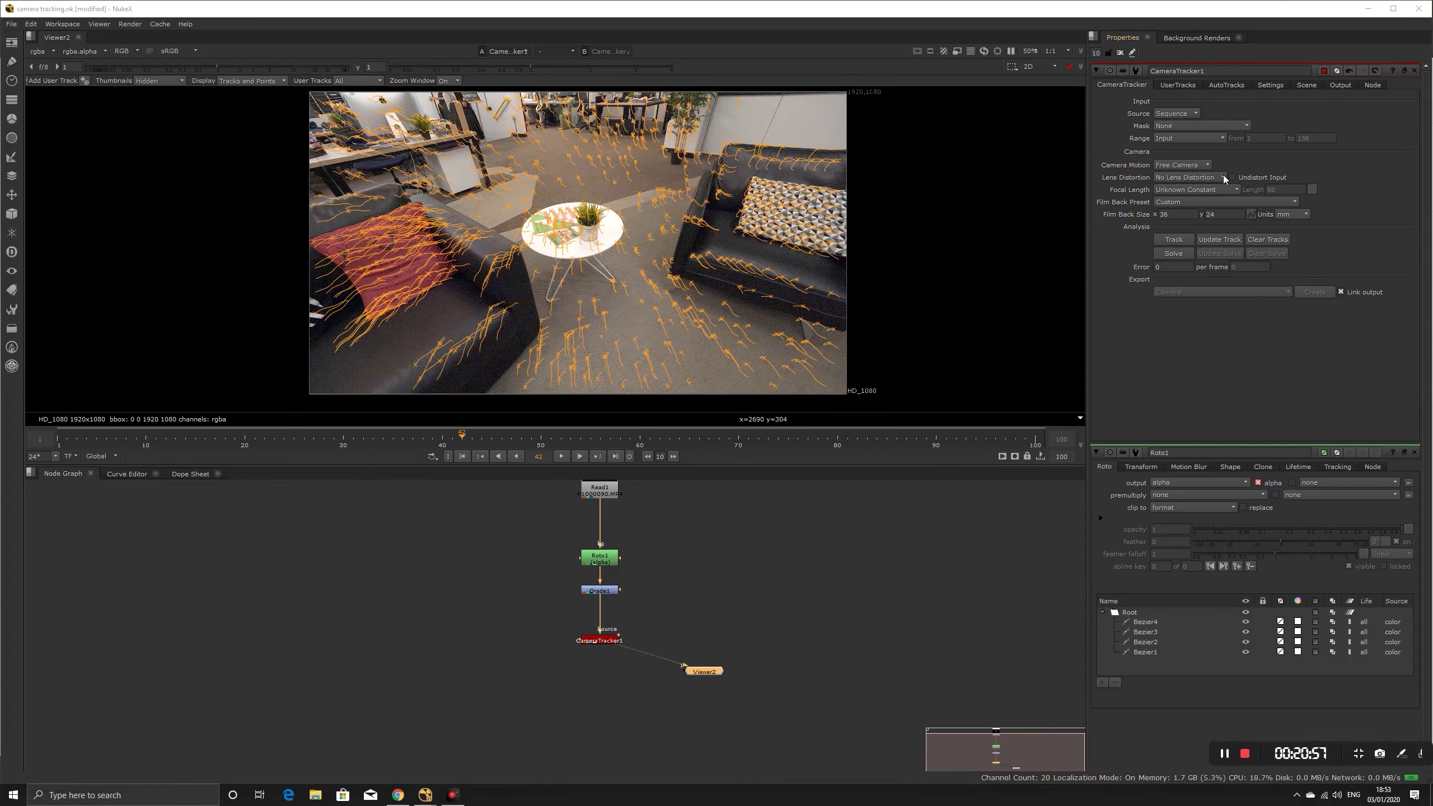
{"action": "left_click", "coordinate": [1219, 177]}
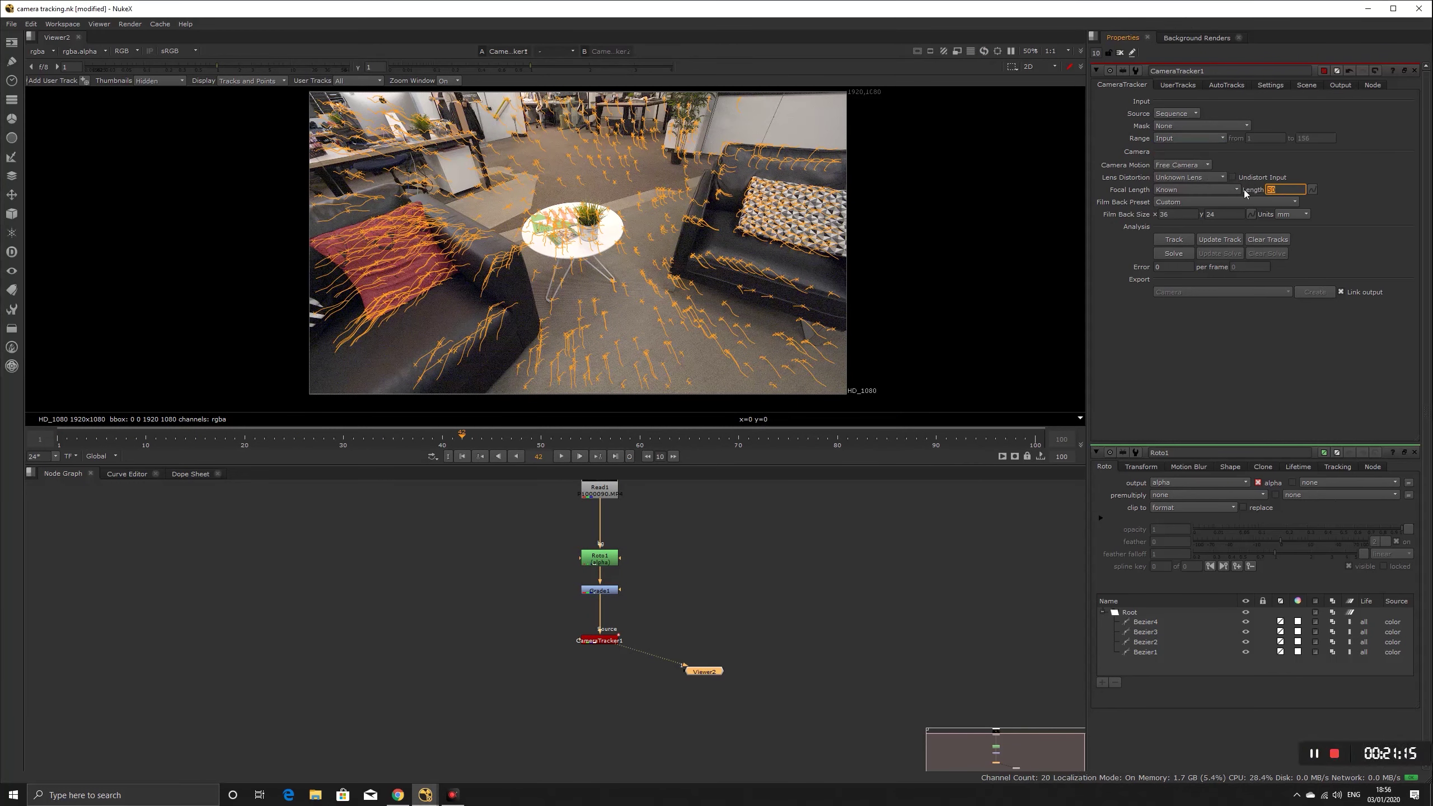
{"action": "left_click", "coordinate": [1292, 202]}
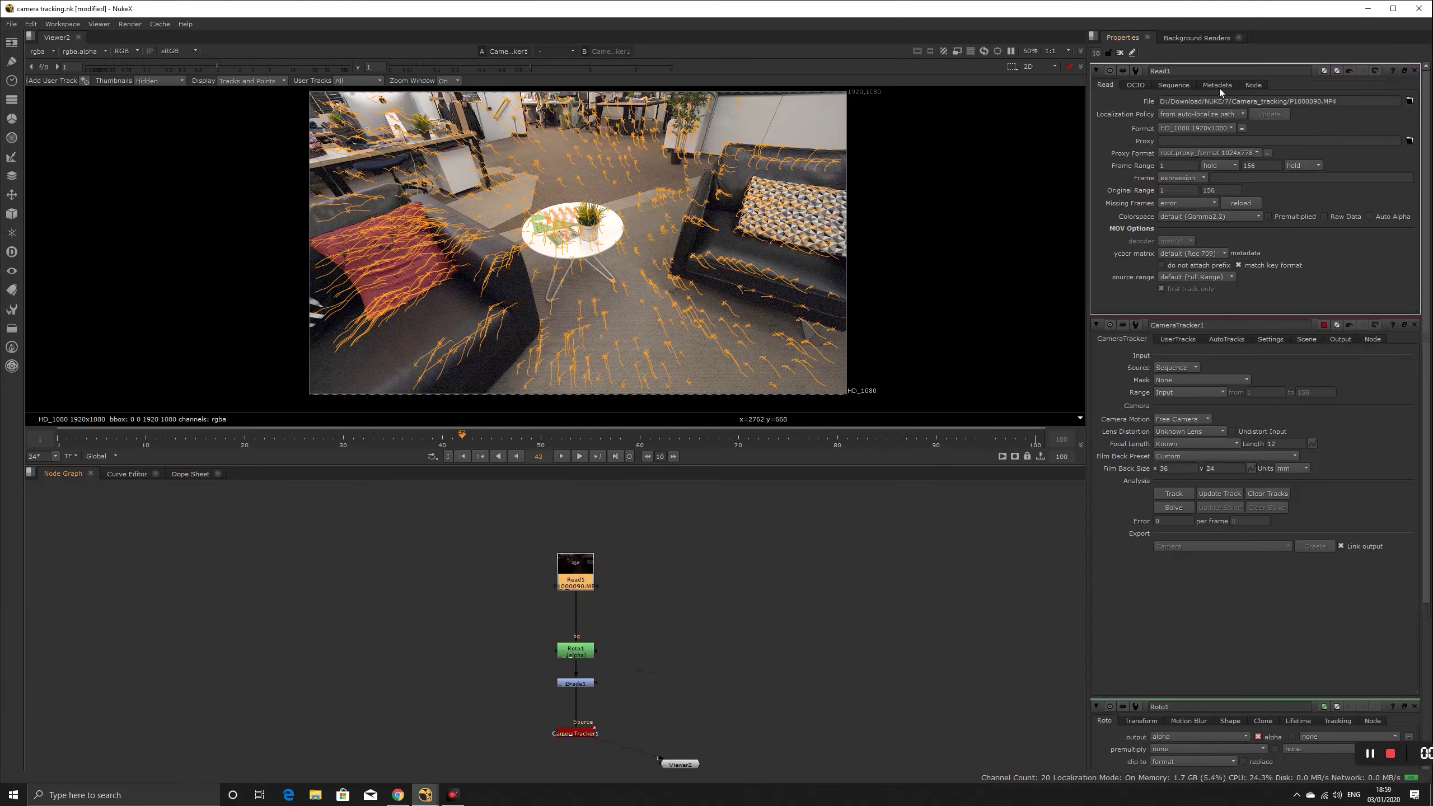
- Check the source clip's metadata and solve the camera from the tracked features
{"action": "left_click", "coordinate": [1217, 85]}
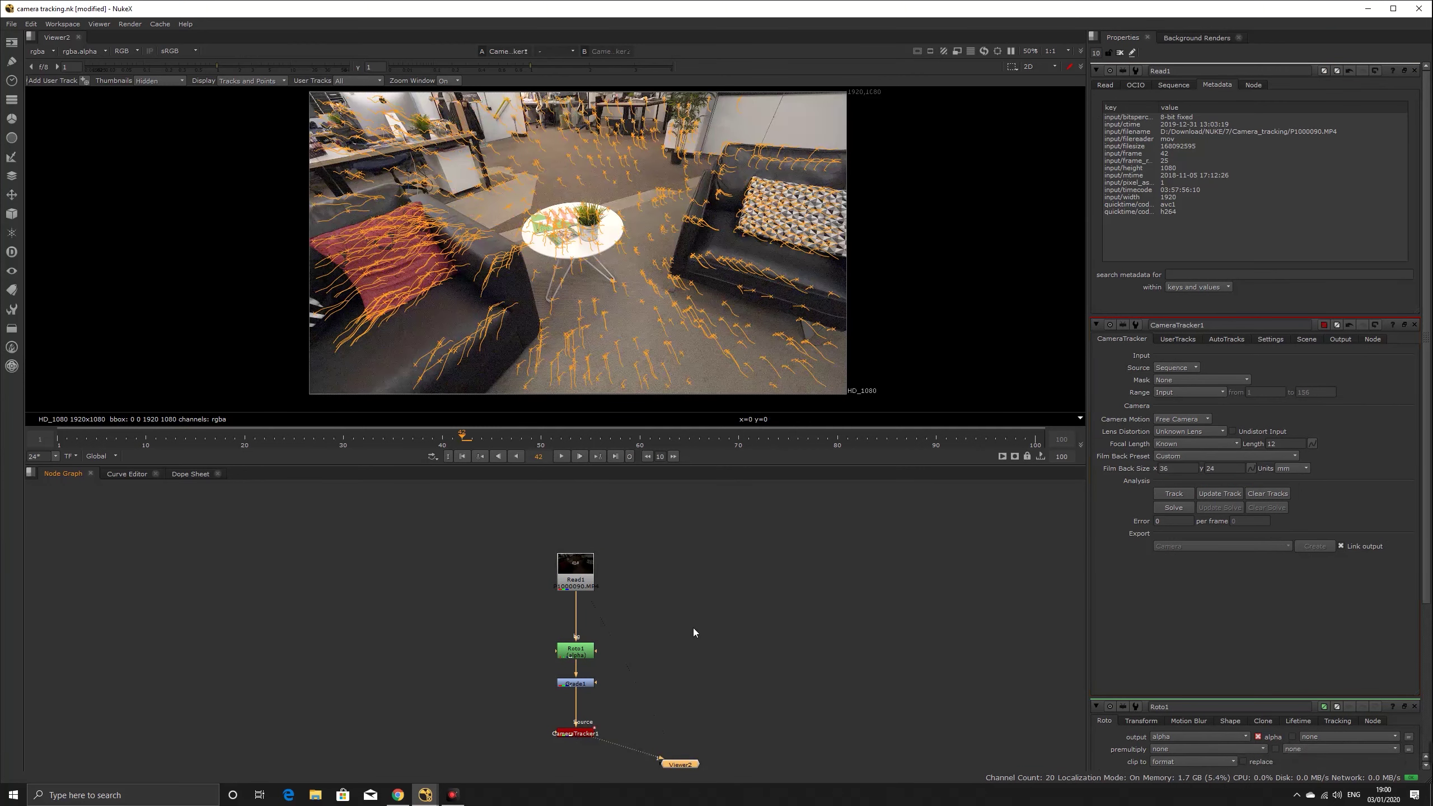
{"action": "left_click", "coordinate": [1193, 521]}
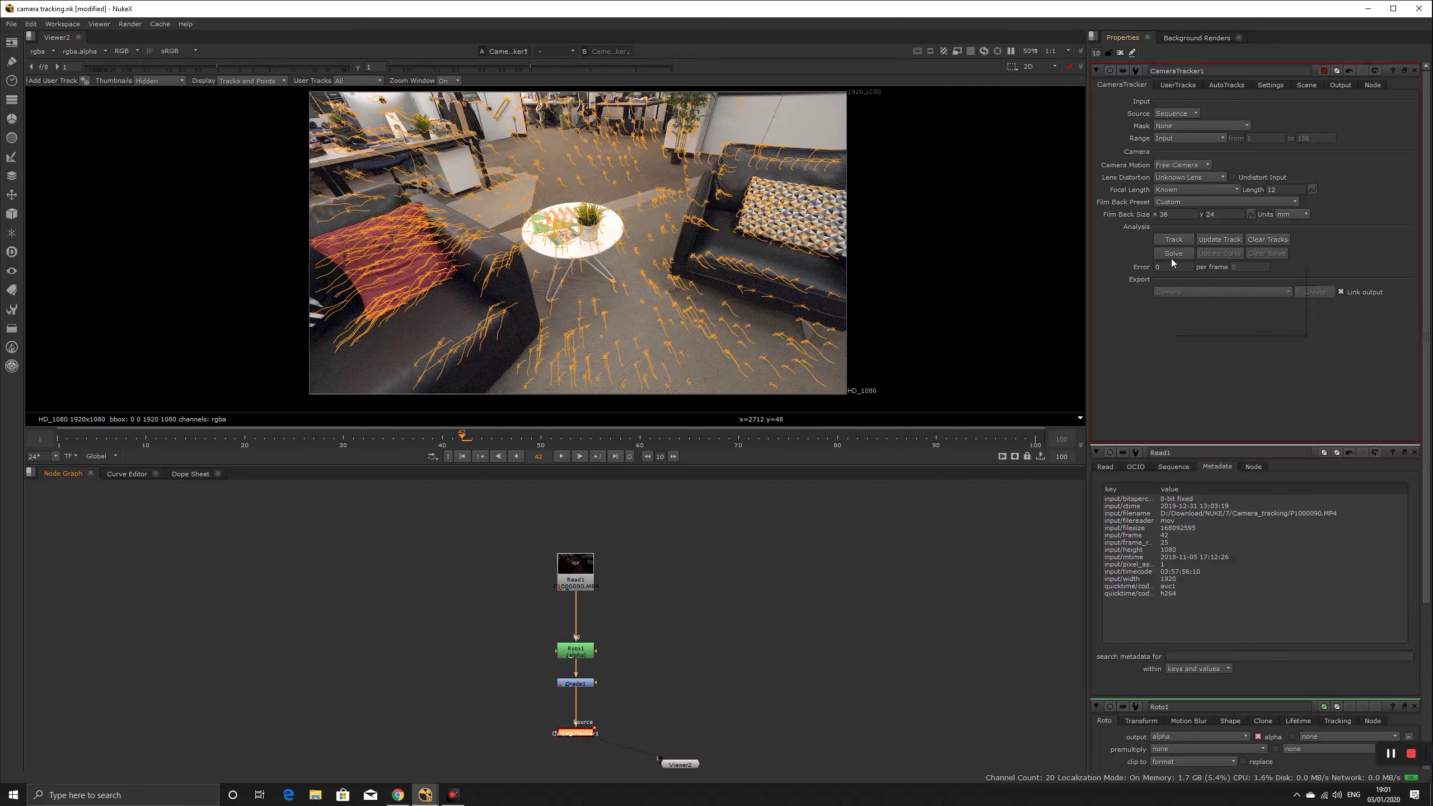
{"action": "left_click", "coordinate": [1172, 253]}
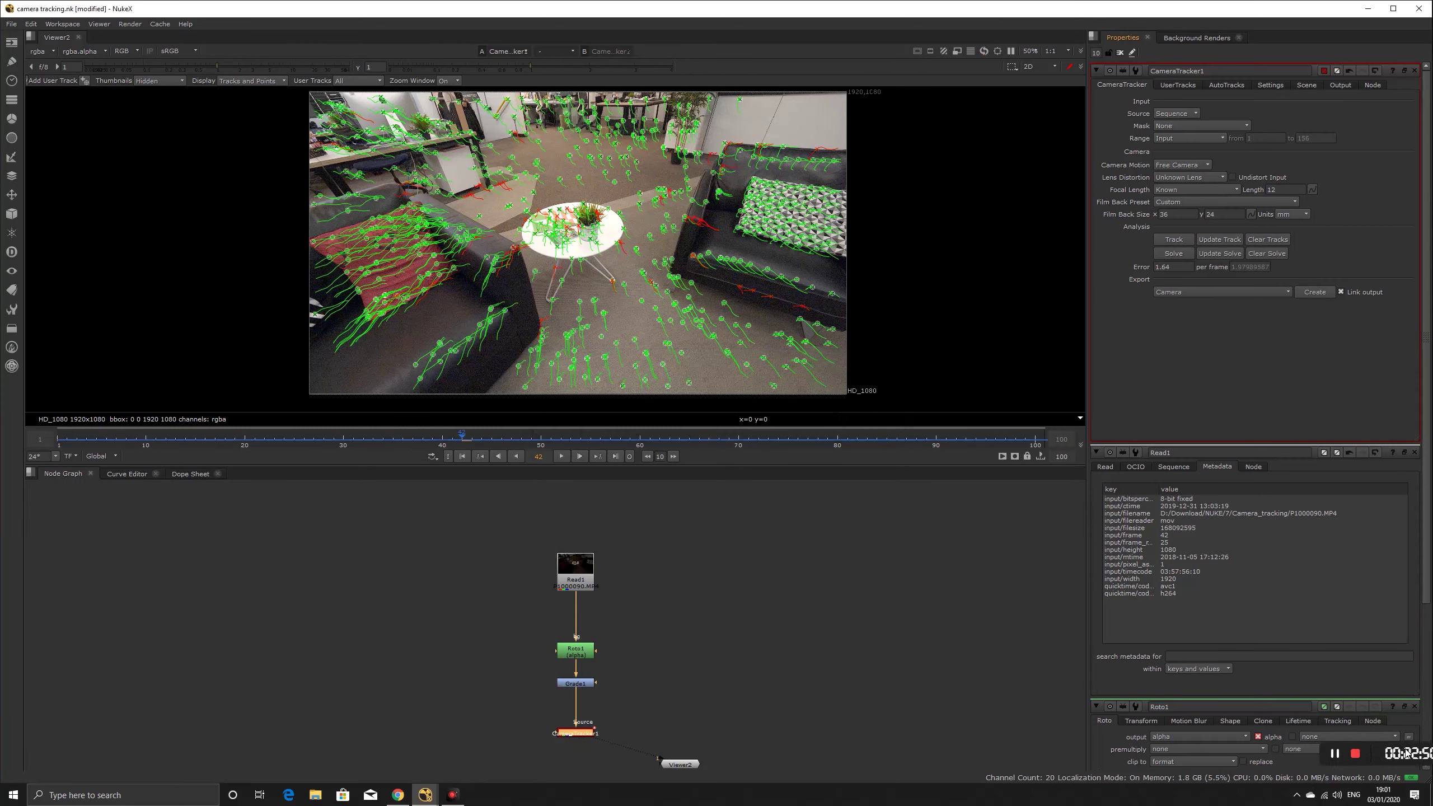
- Delete the rejected tracks from the CameraTracker's auto-tracks
{"action": "left_click", "coordinate": [1226, 84]}
{"action": "left_click", "coordinate": [1237, 404]}
{"action": "key", "text": "Return"}
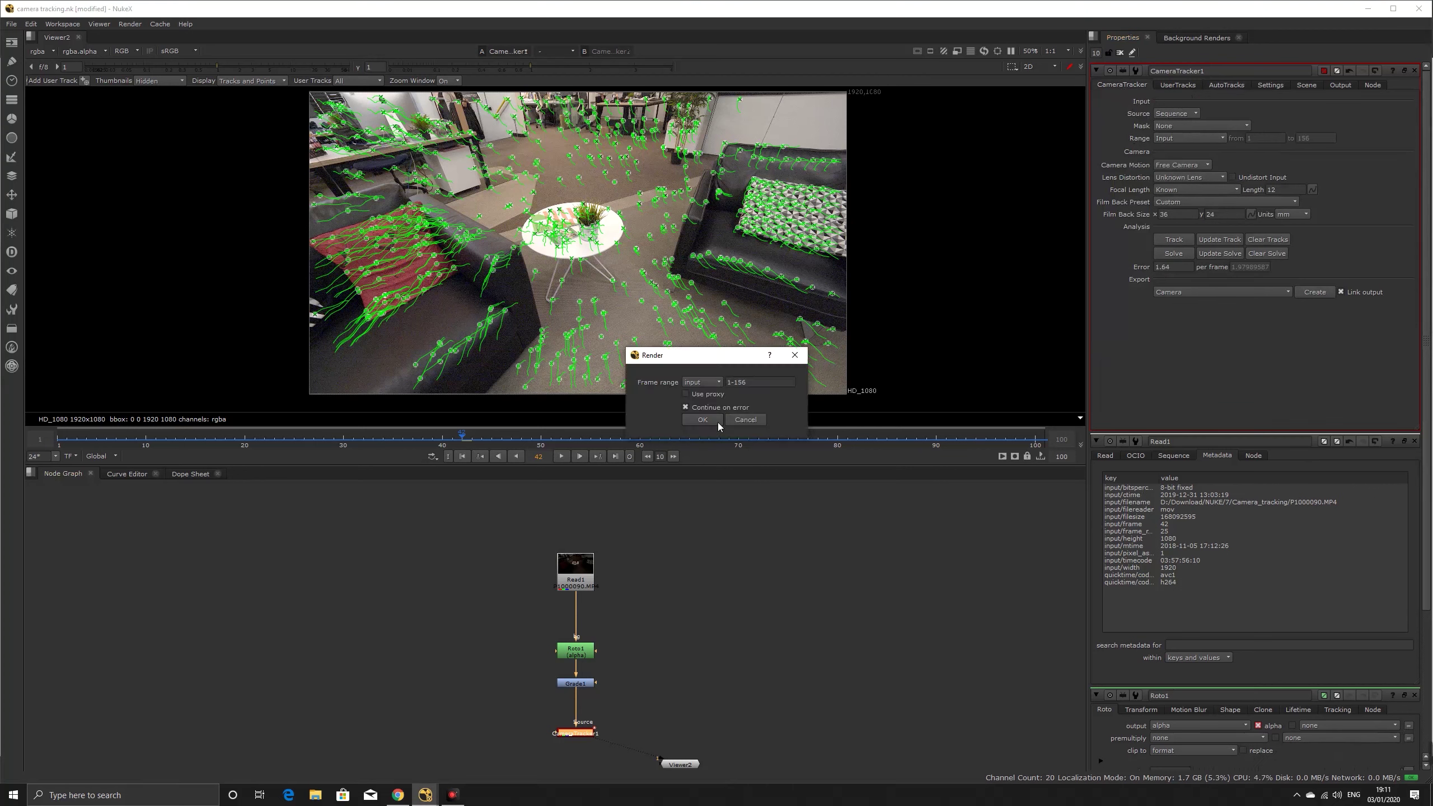
- Examine the auto-tracks' curves for number of tracks and minimum track length
{"action": "left_click", "coordinate": [1226, 84]}
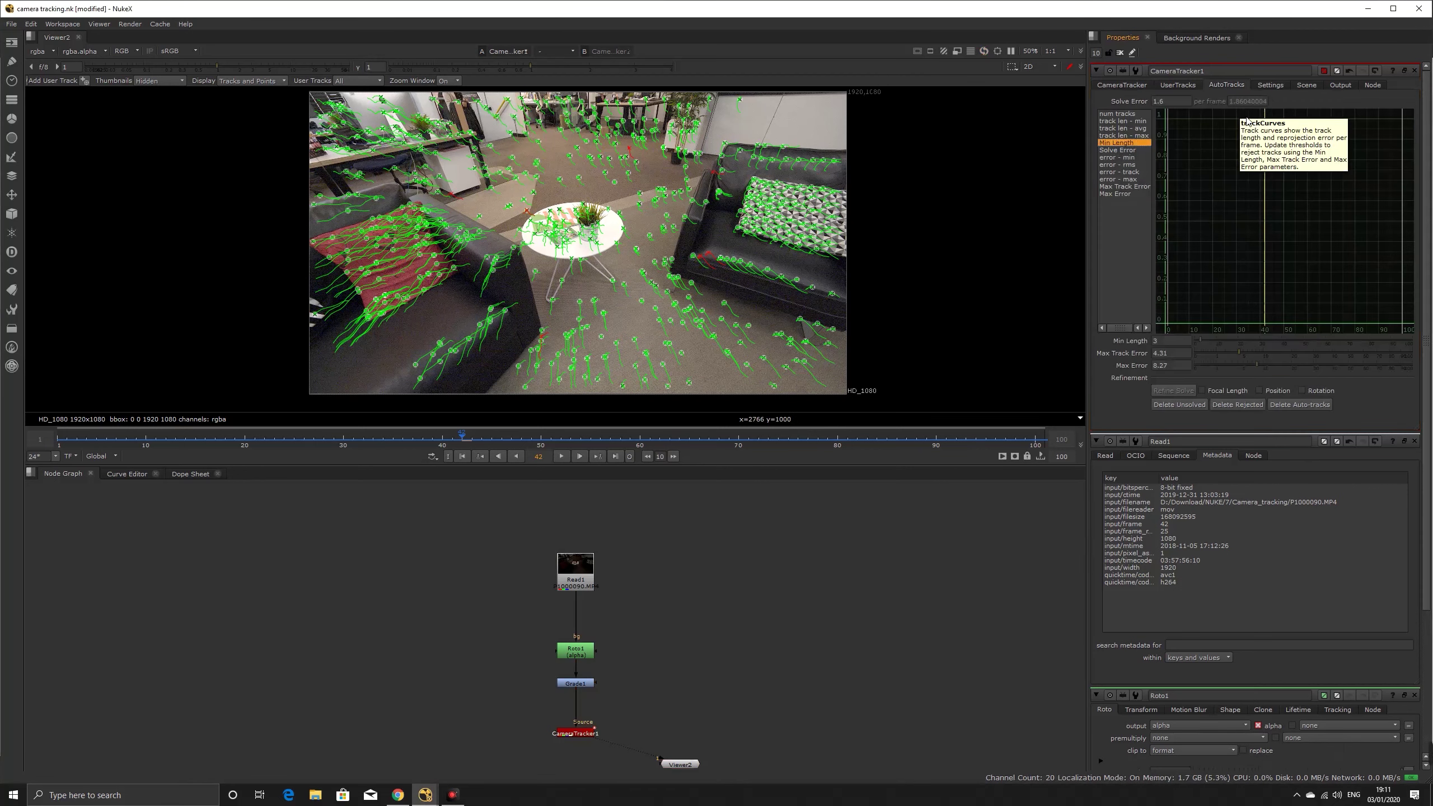
{"action": "left_click", "coordinate": [1170, 120]}
{"action": "key", "text": "s"}
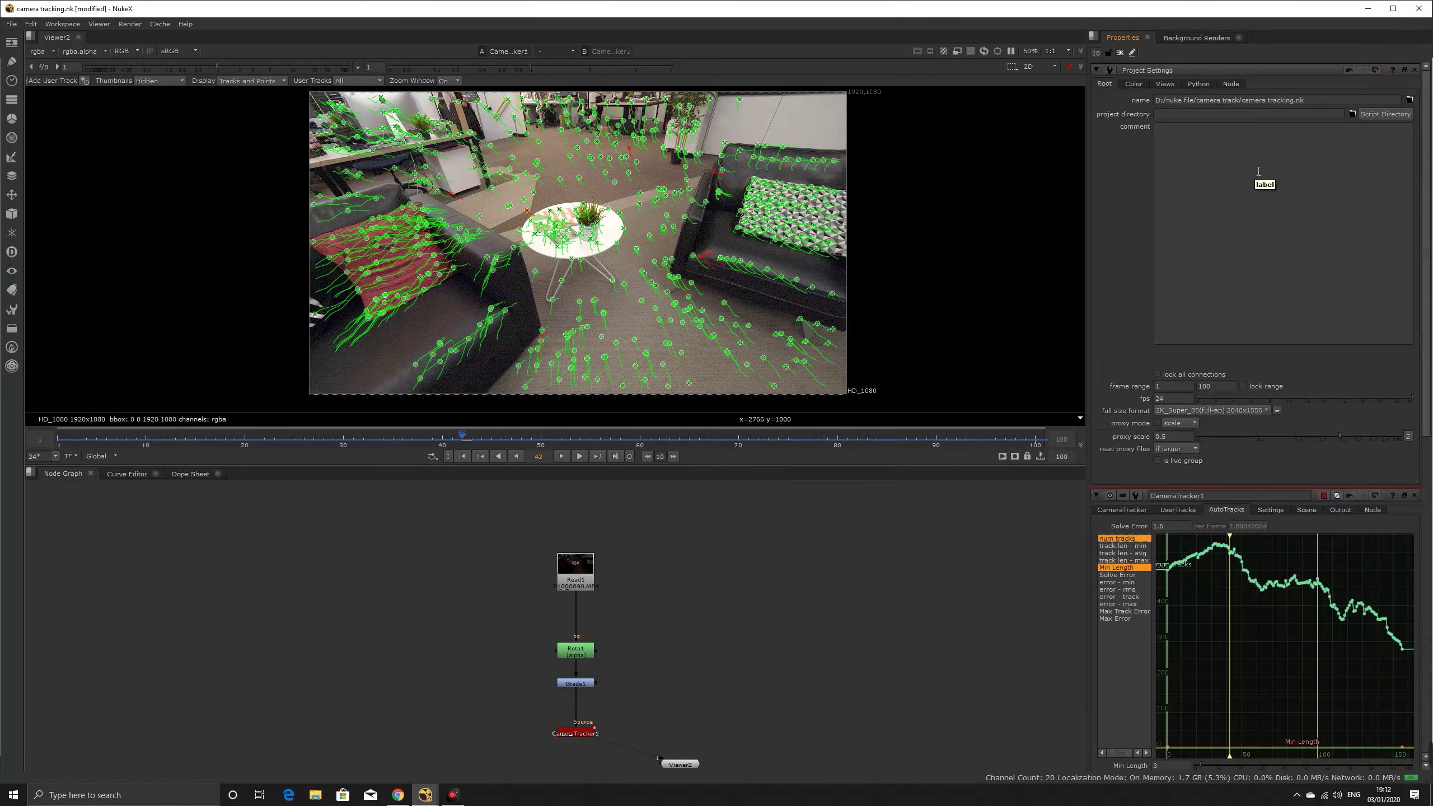
{"action": "left_click", "coordinate": [1413, 70]}
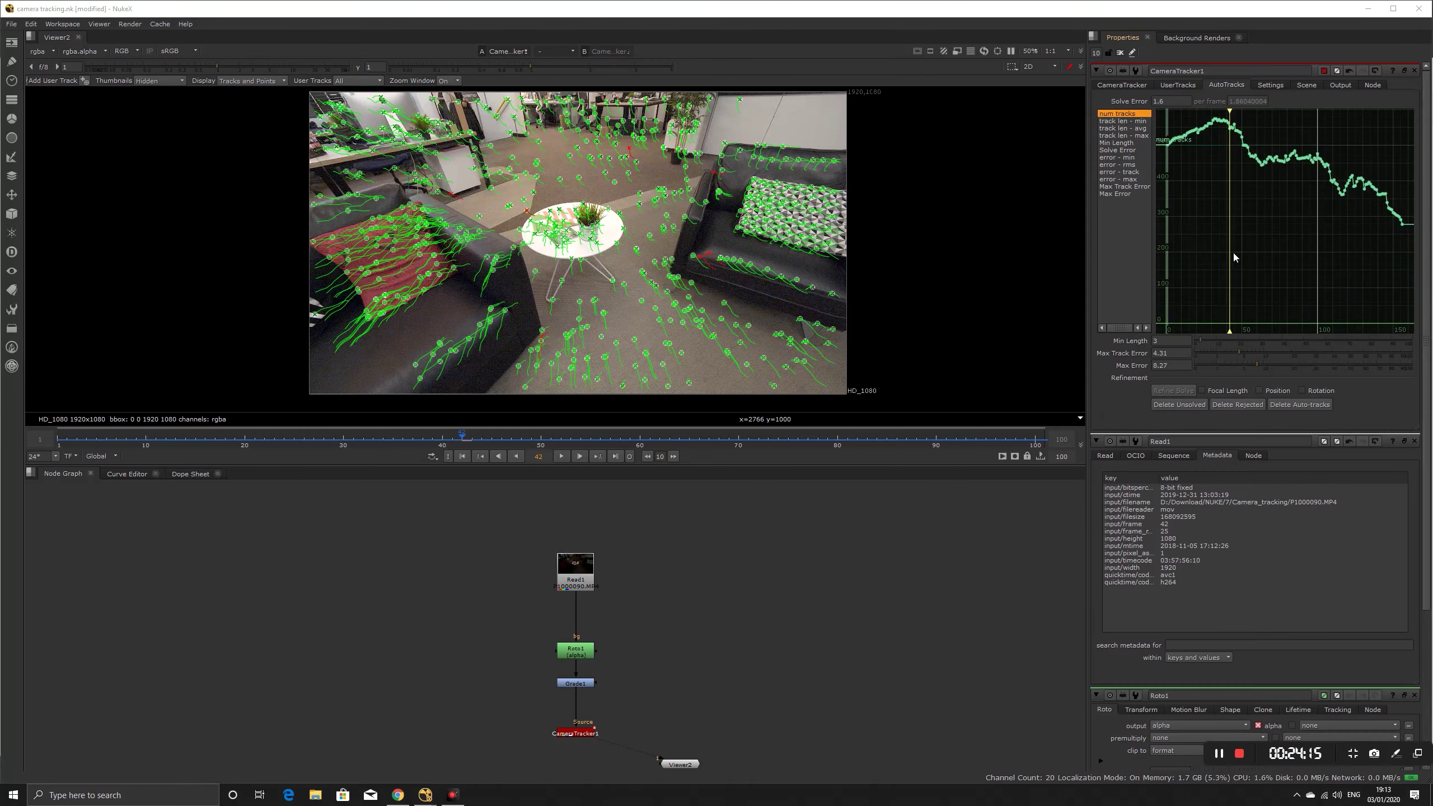
{"action": "left_click", "coordinate": [1122, 121]}
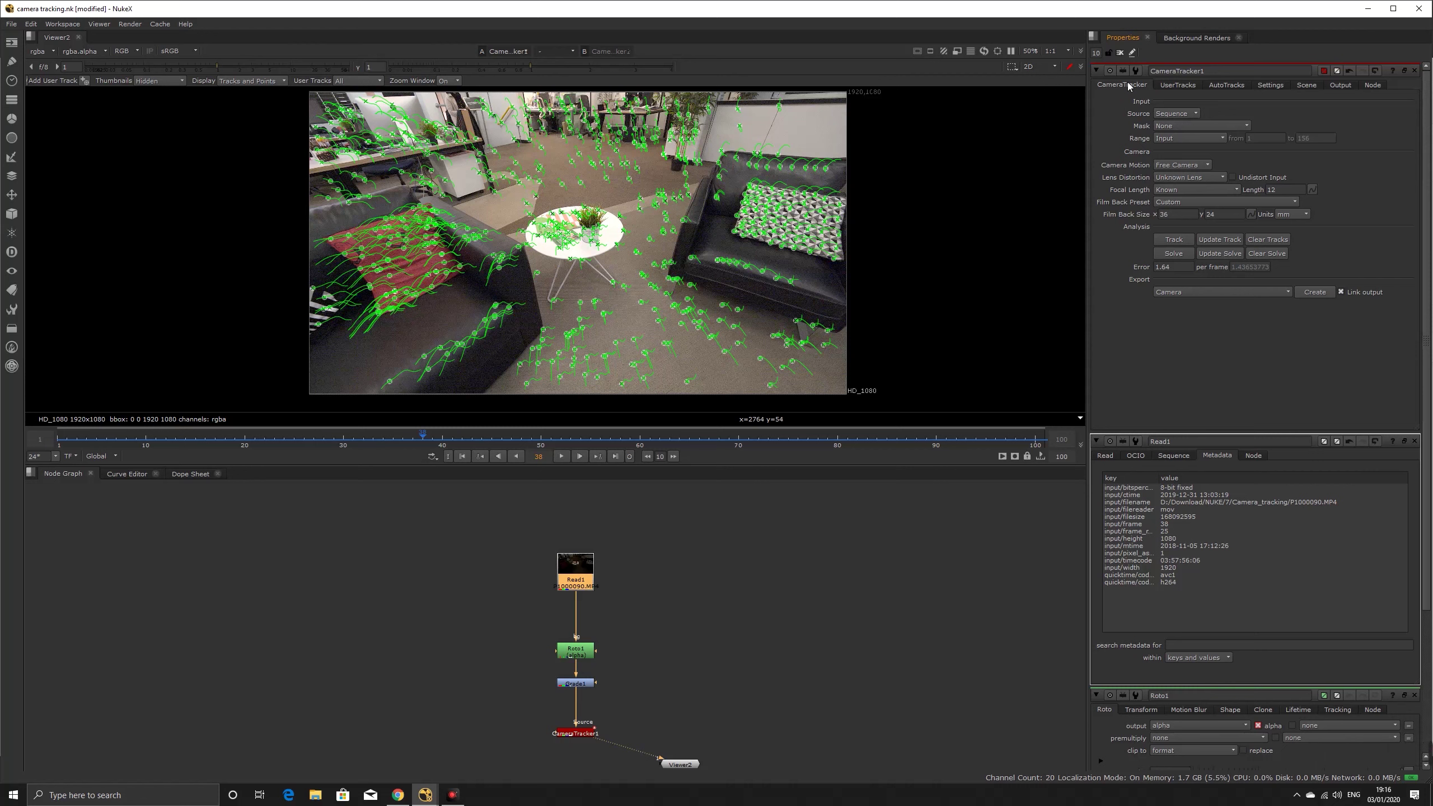
{"action": "key", "text": "f"}
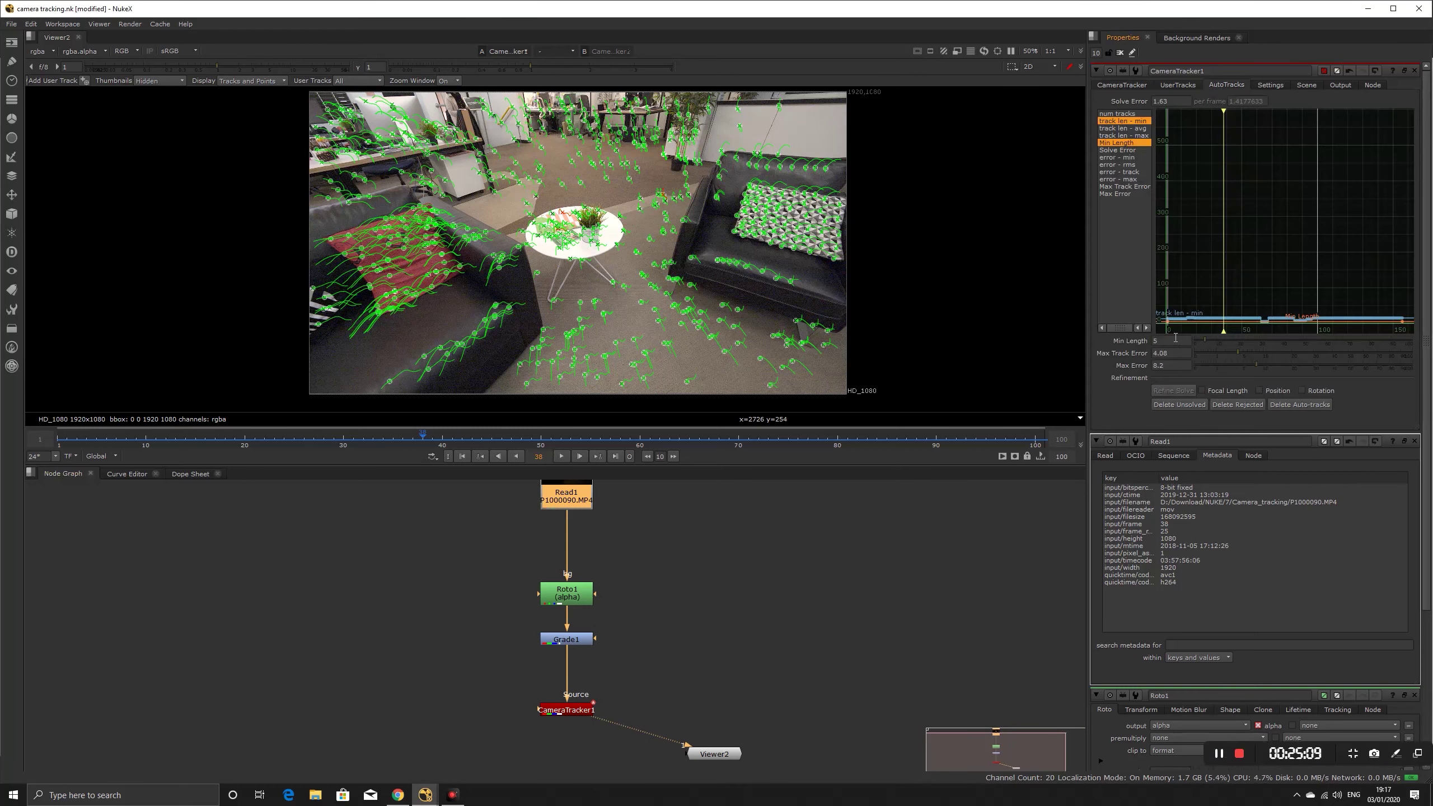
- Set the auto-tracks' minimum length to 11 and the max track error to 3.94
{"action": "left_click", "coordinate": [1151, 353]}
{"action": "left_click", "coordinate": [1237, 352]}
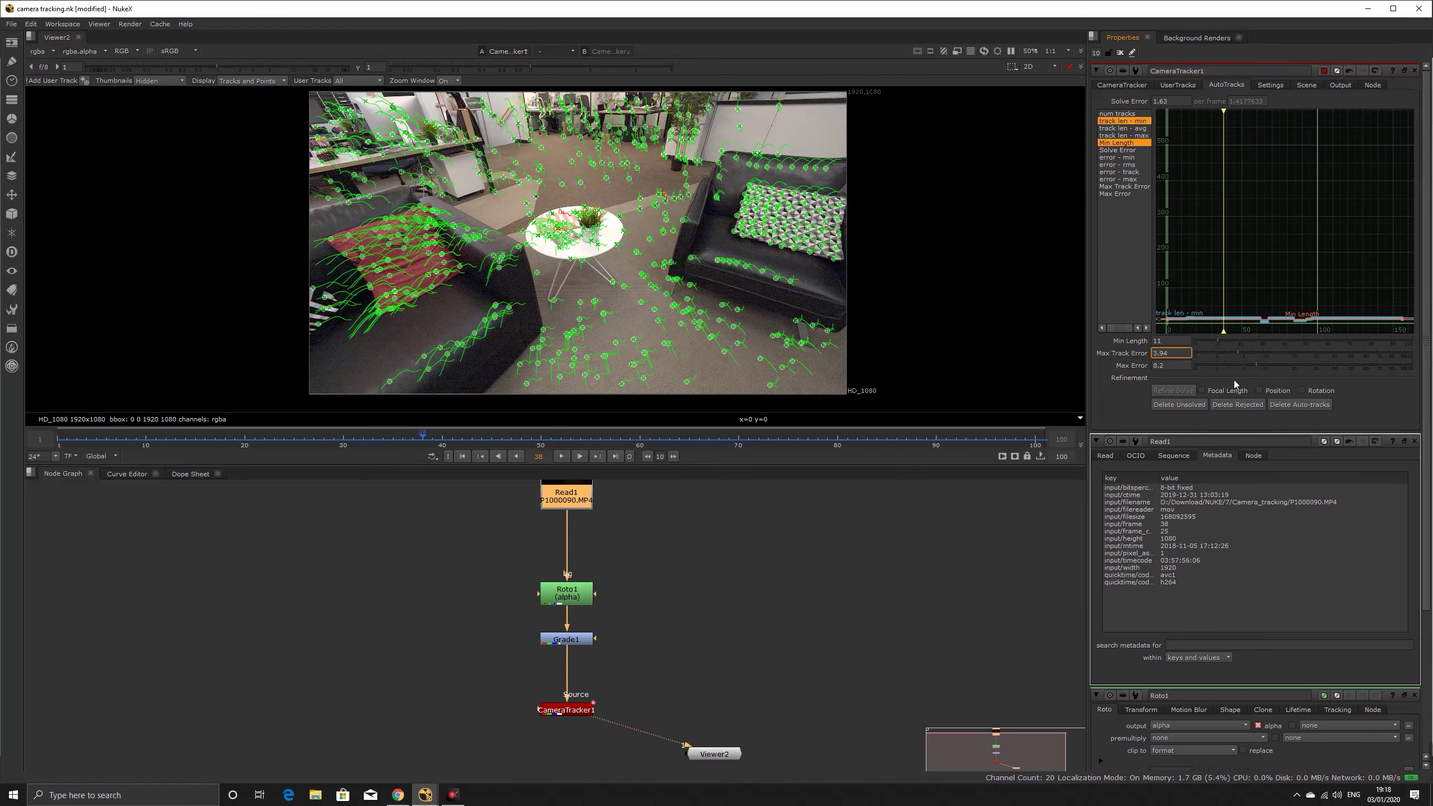
{"action": "left_click", "coordinate": [1137, 367]}
{"action": "left_click", "coordinate": [1257, 364]}
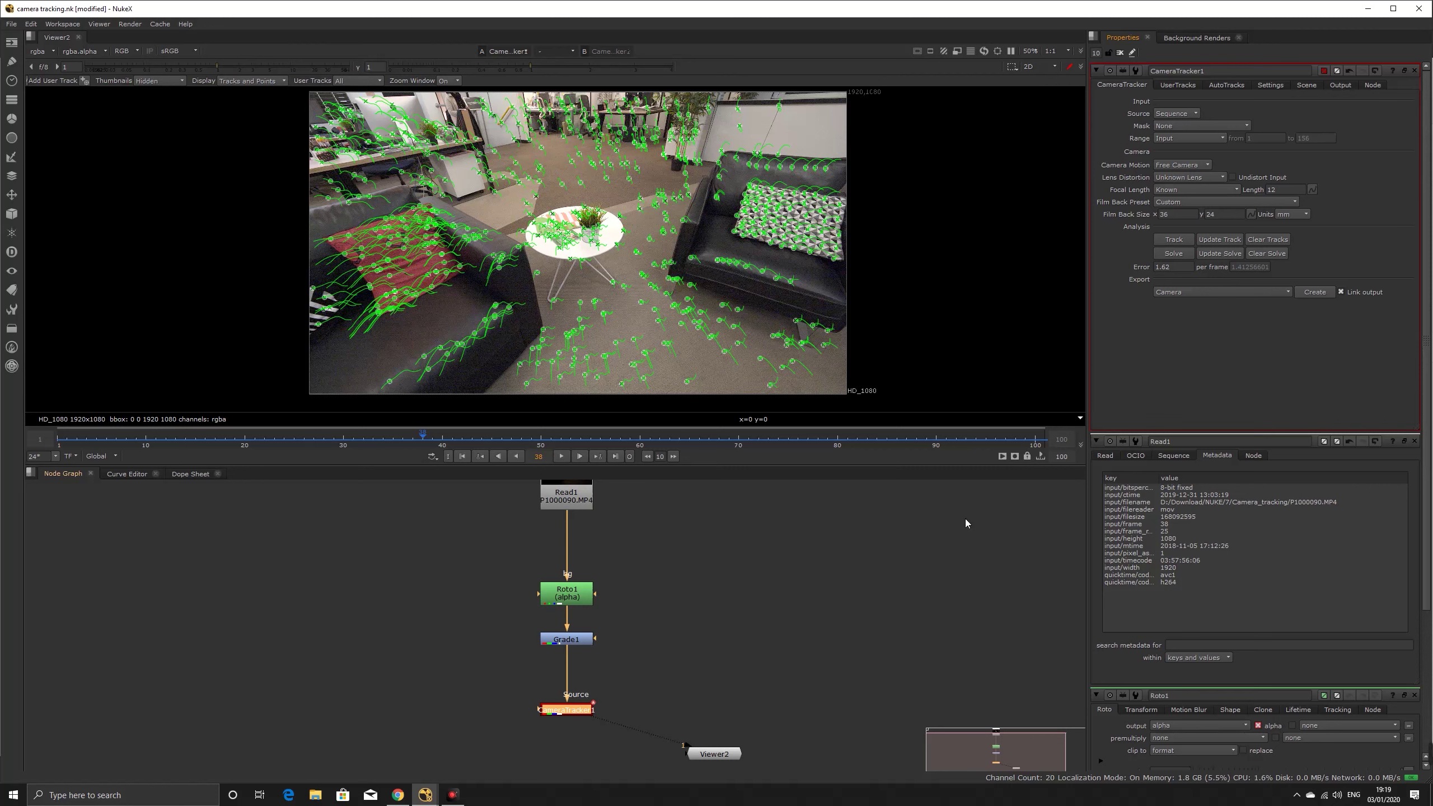
- Tighten the auto-tracks' max track error to 3 and delete the rejected tracks
{"action": "left_click", "coordinate": [1219, 86]}
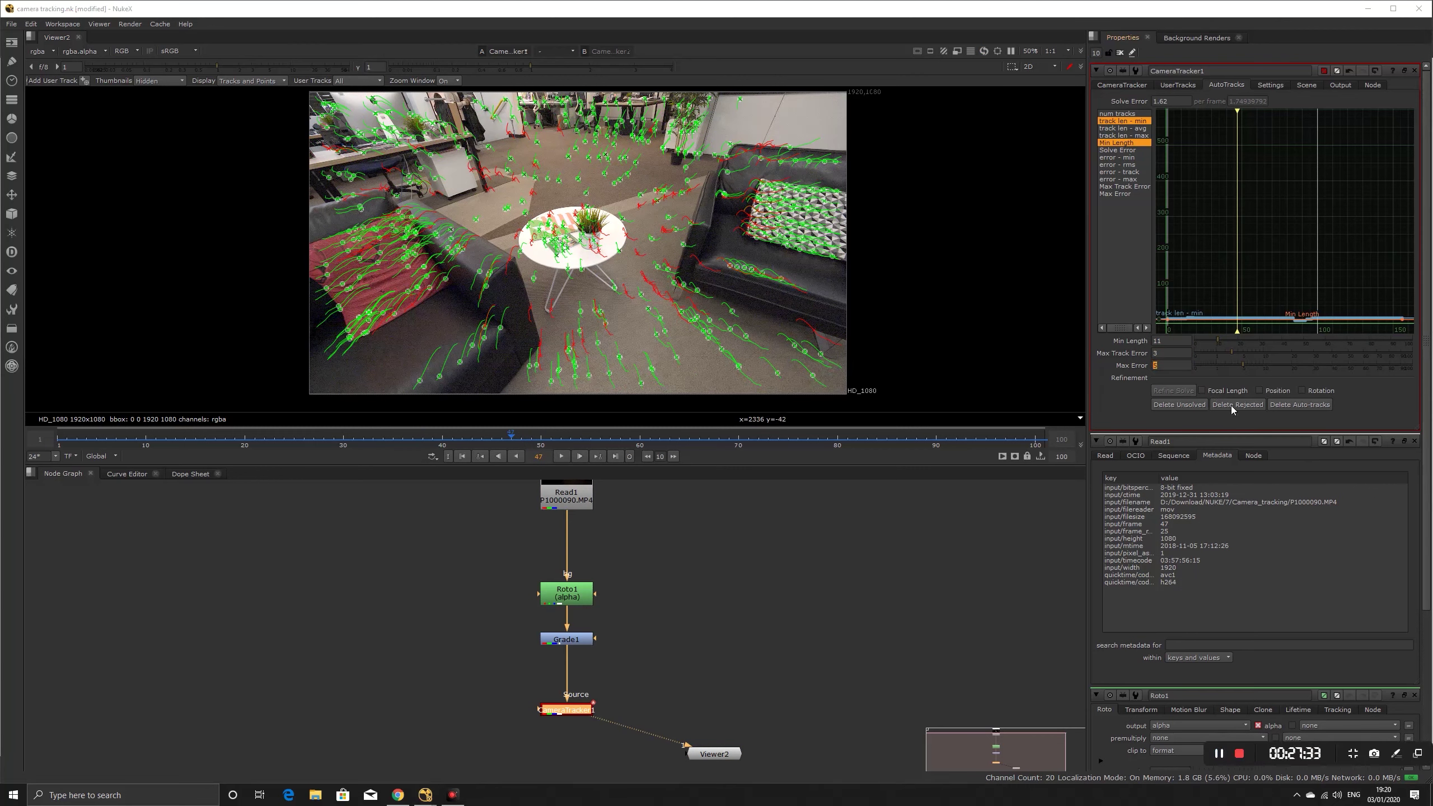
{"action": "left_click", "coordinate": [1237, 404]}
{"action": "left_click", "coordinate": [725, 405]}
{"action": "left_click", "coordinate": [1122, 85]}
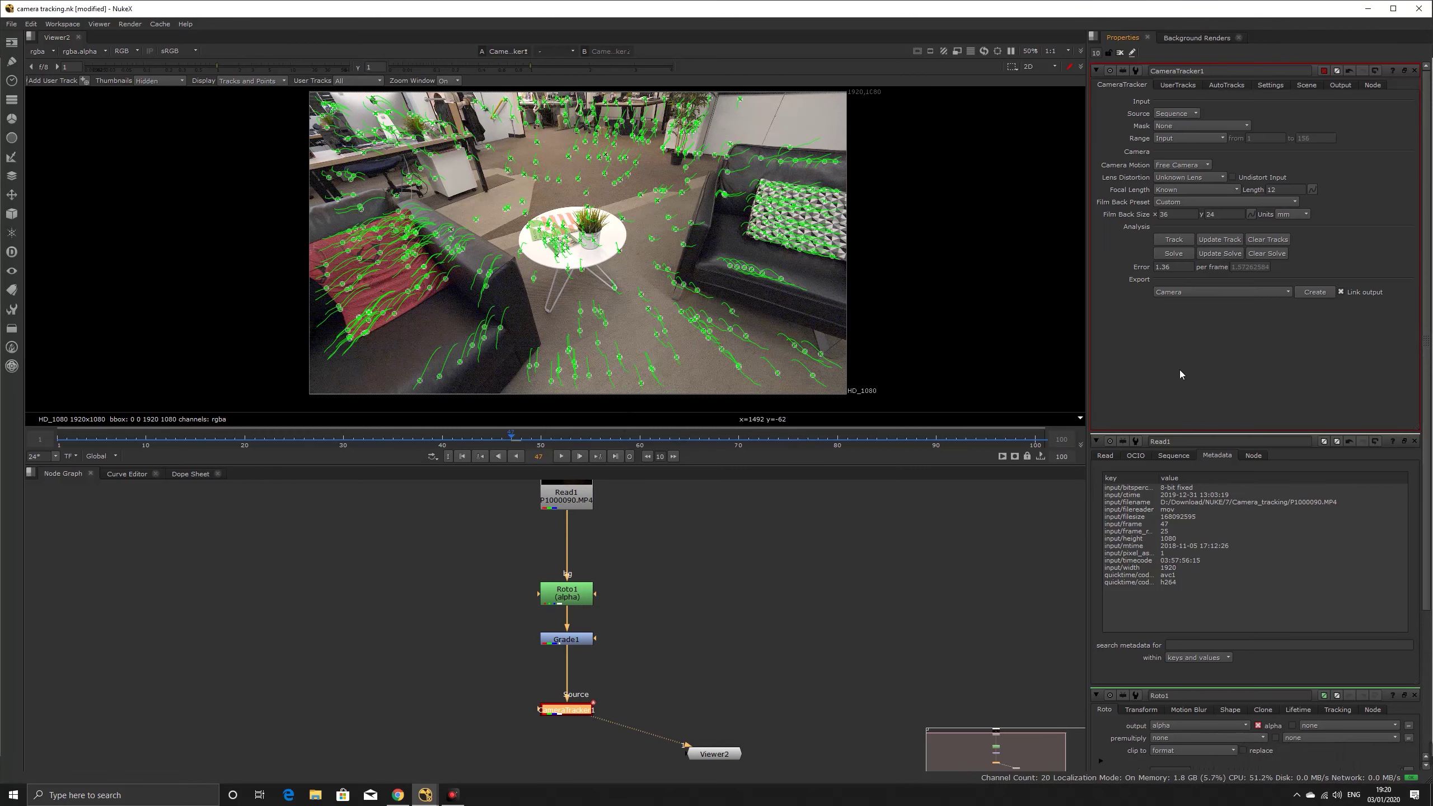
- At frame 48, set the auto-tracks' minimum length to 11, max track error to 2.95 and max error to 4
{"action": "left_click", "coordinate": [523, 440]}
{"action": "left_click", "coordinate": [1225, 85]}
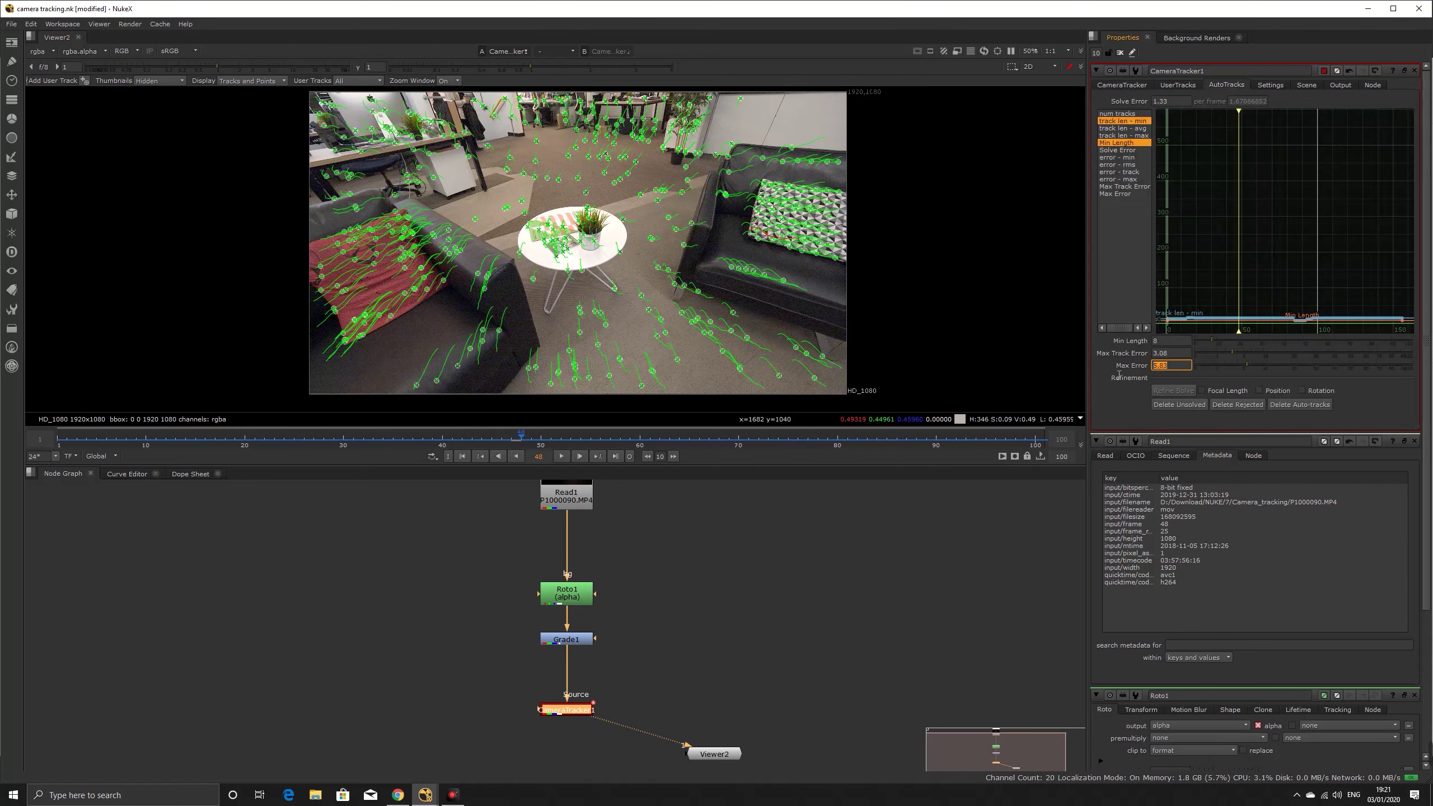
{"action": "left_click", "coordinate": [1231, 352]}
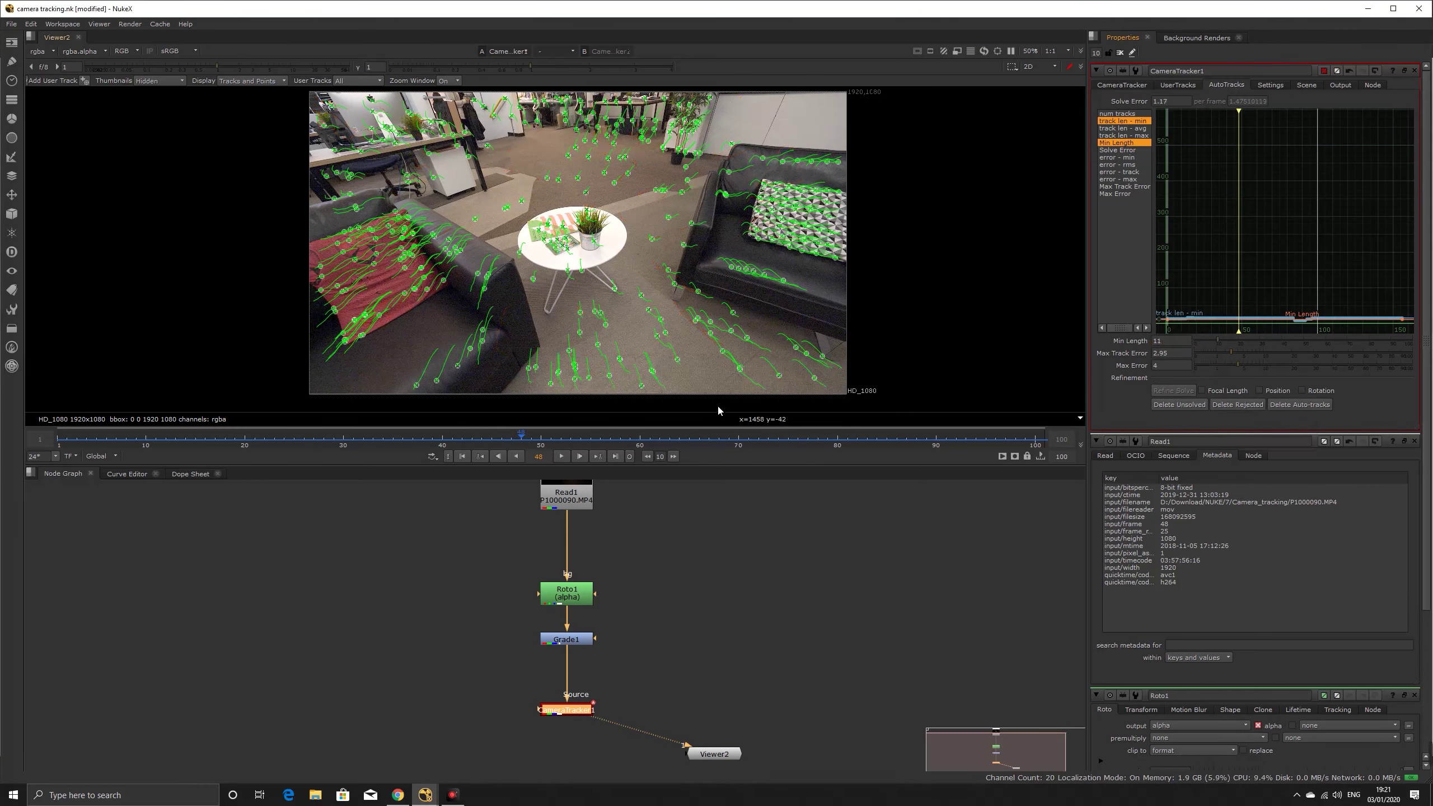
- Paste a copy of the CameraTracker node beside the chain and update the camera solve
{"action": "left_click", "coordinate": [1122, 84]}
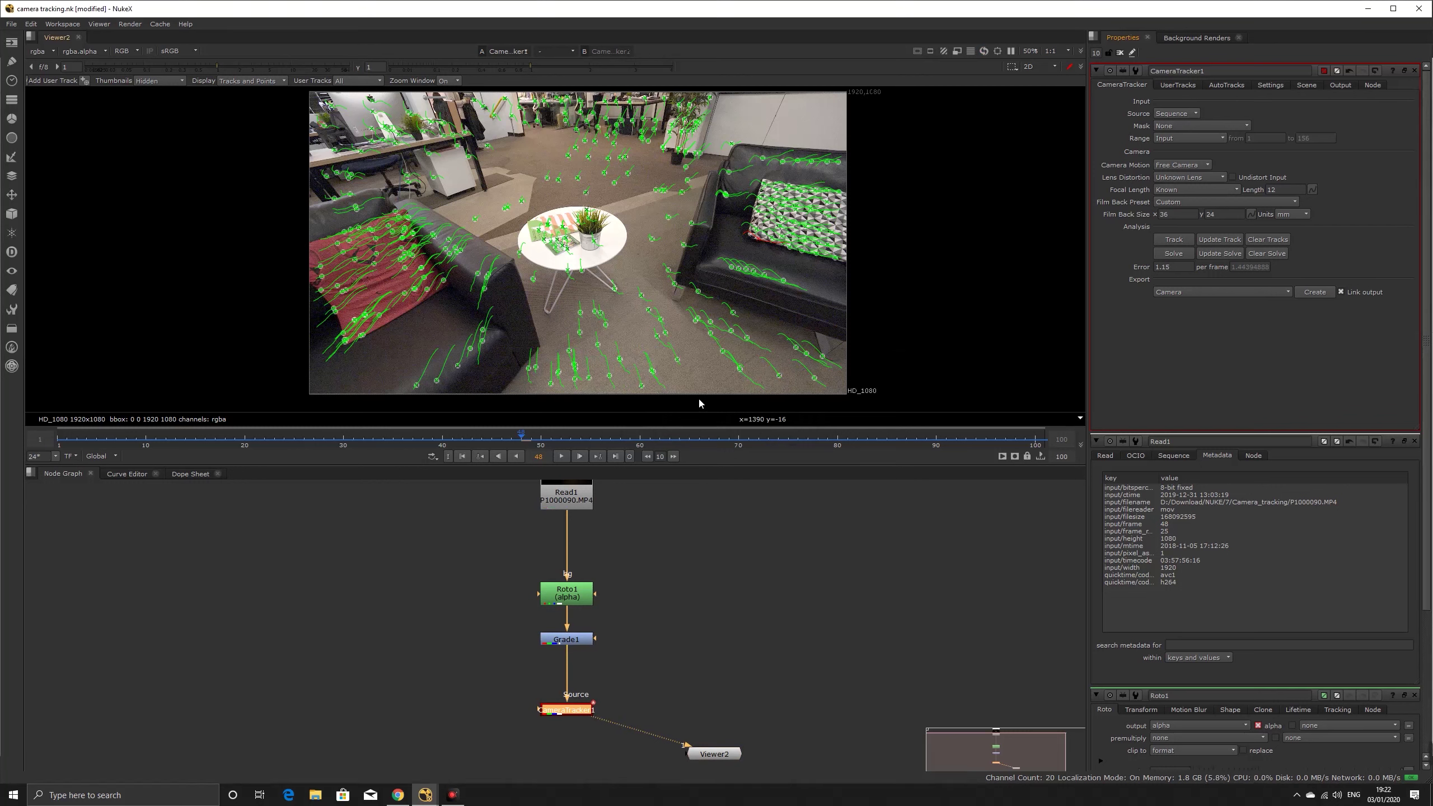
{"action": "key", "text": "ctrl+v"}
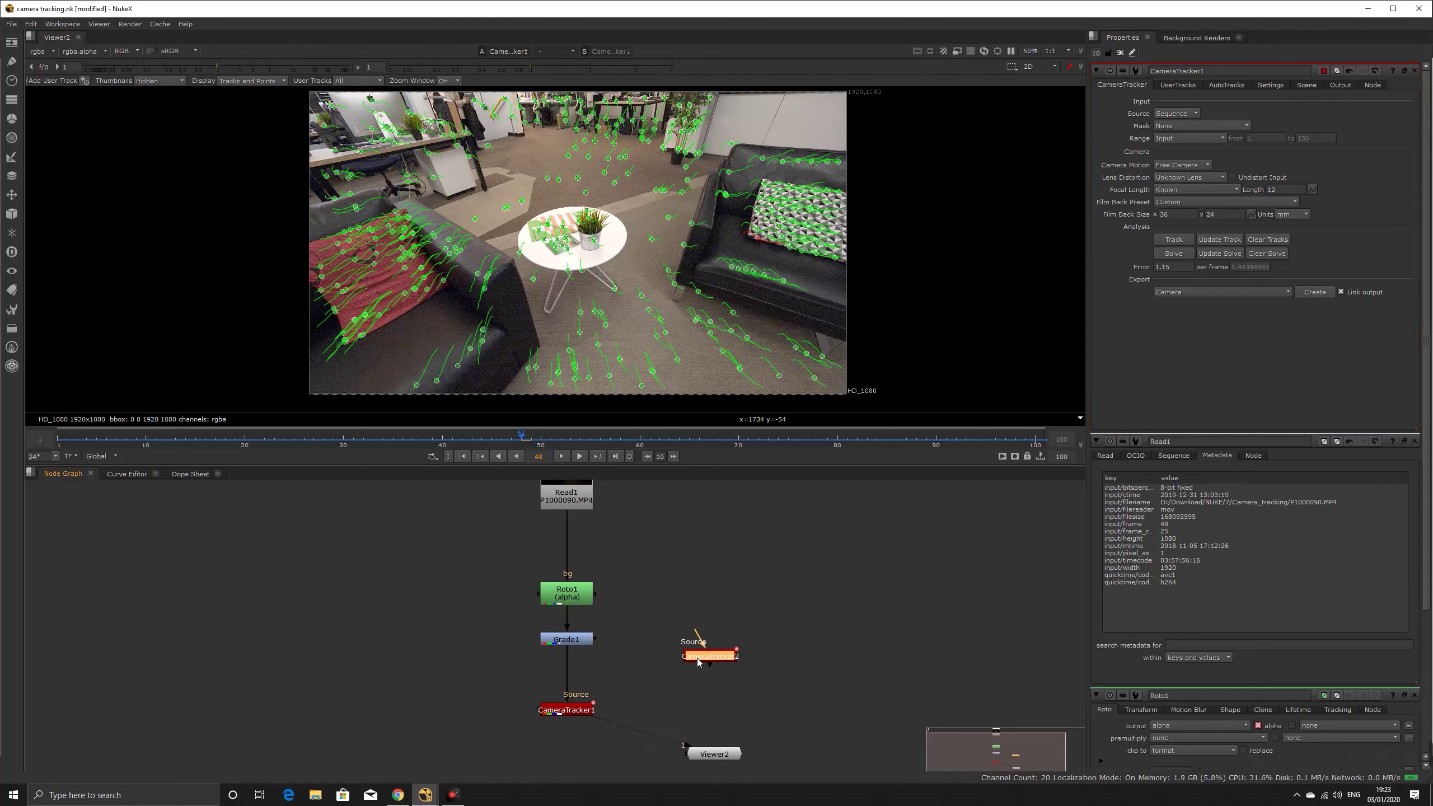
{"action": "left_click", "coordinate": [1217, 254]}
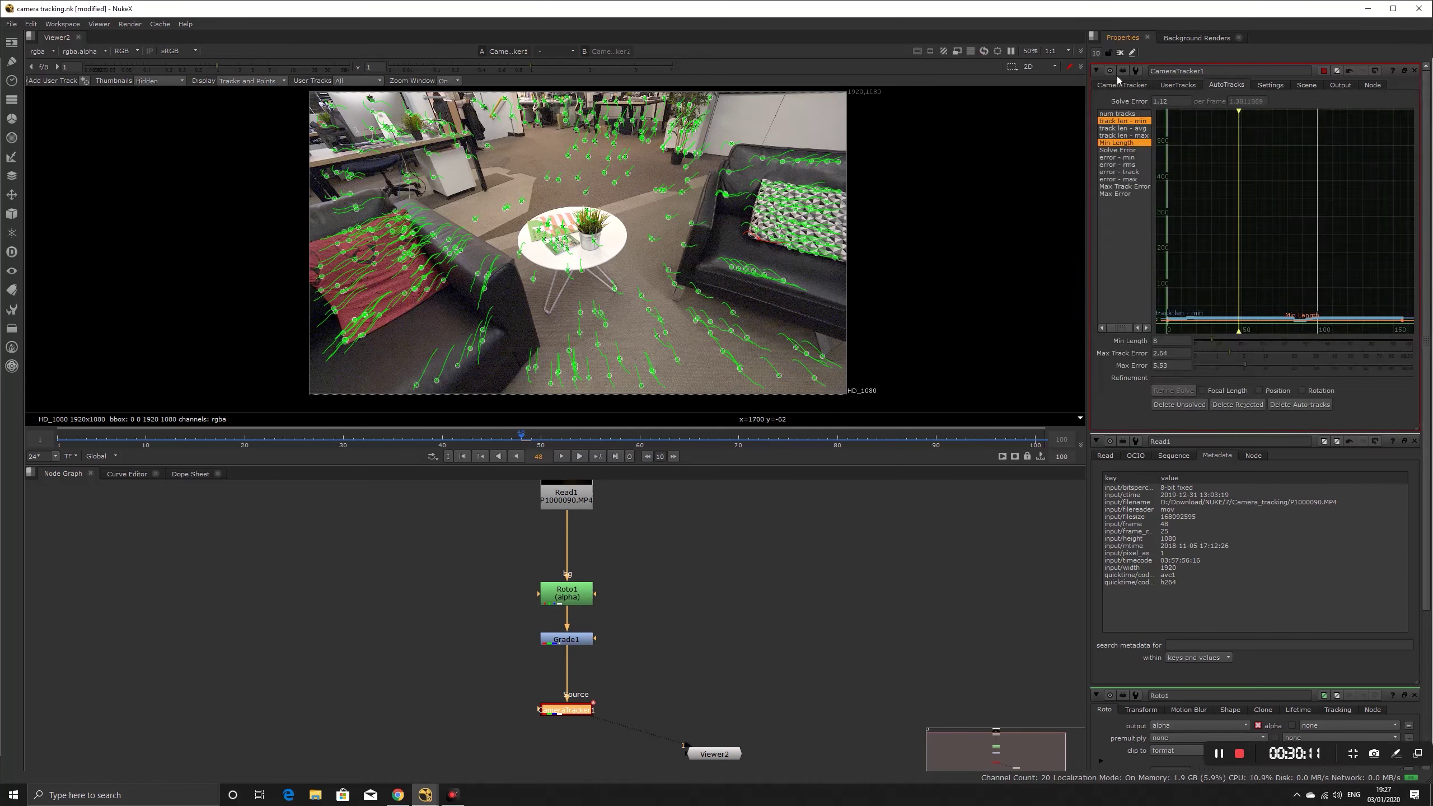
- Export the solved camera track as a Scene+ node setup
{"action": "left_click", "coordinate": [1222, 292]}
{"action": "left_click", "coordinate": [1218, 330]}
{"action": "left_click", "coordinate": [1314, 292]}
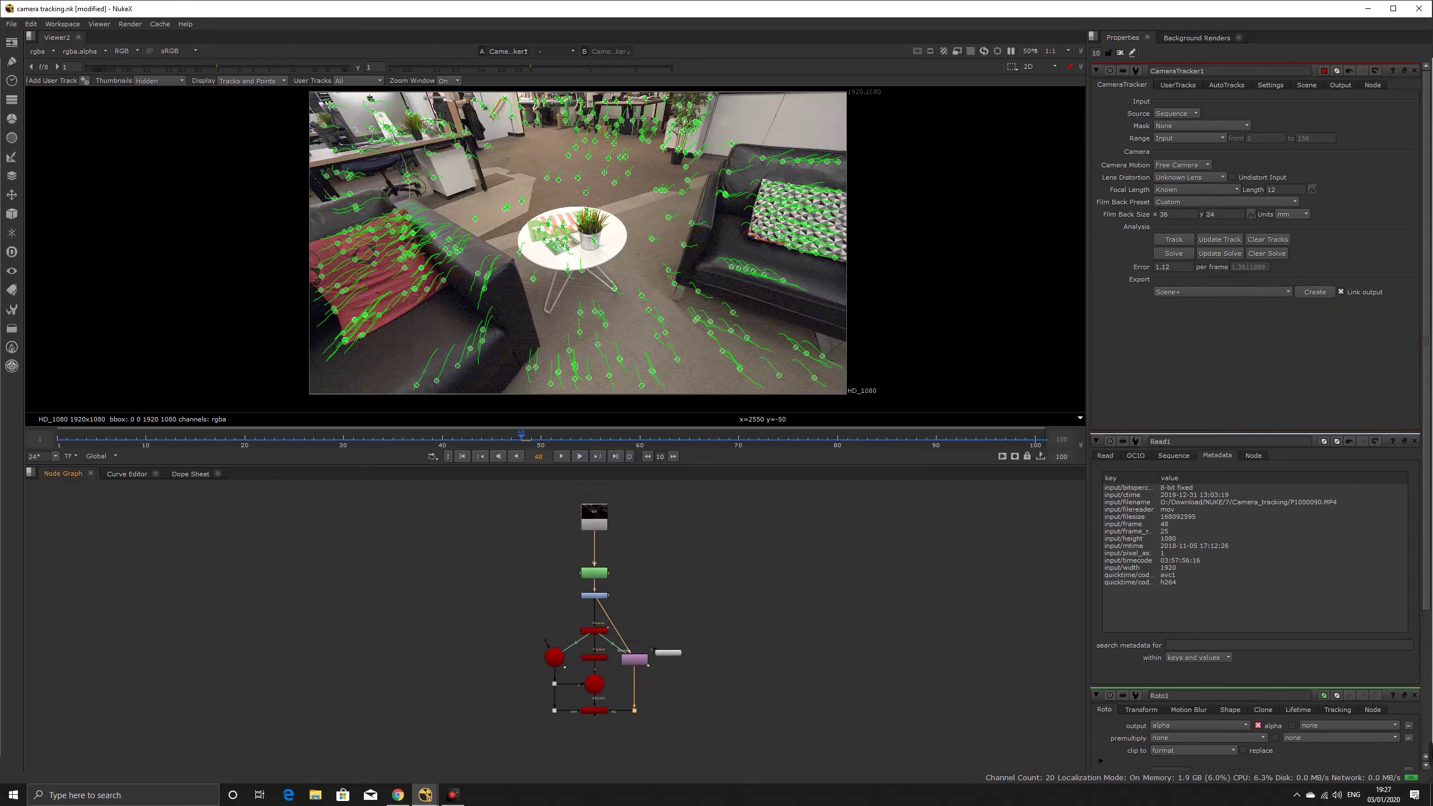
- Spread out the exported camera, scene and render nodes in the node graph
{"action": "left_click_drag", "start_coordinate": [587, 654], "coordinate": [461, 655]}
{"action": "left_click", "coordinate": [738, 614]}
{"action": "left_click_drag", "start_coordinate": [705, 627], "coordinate": [704, 701]}
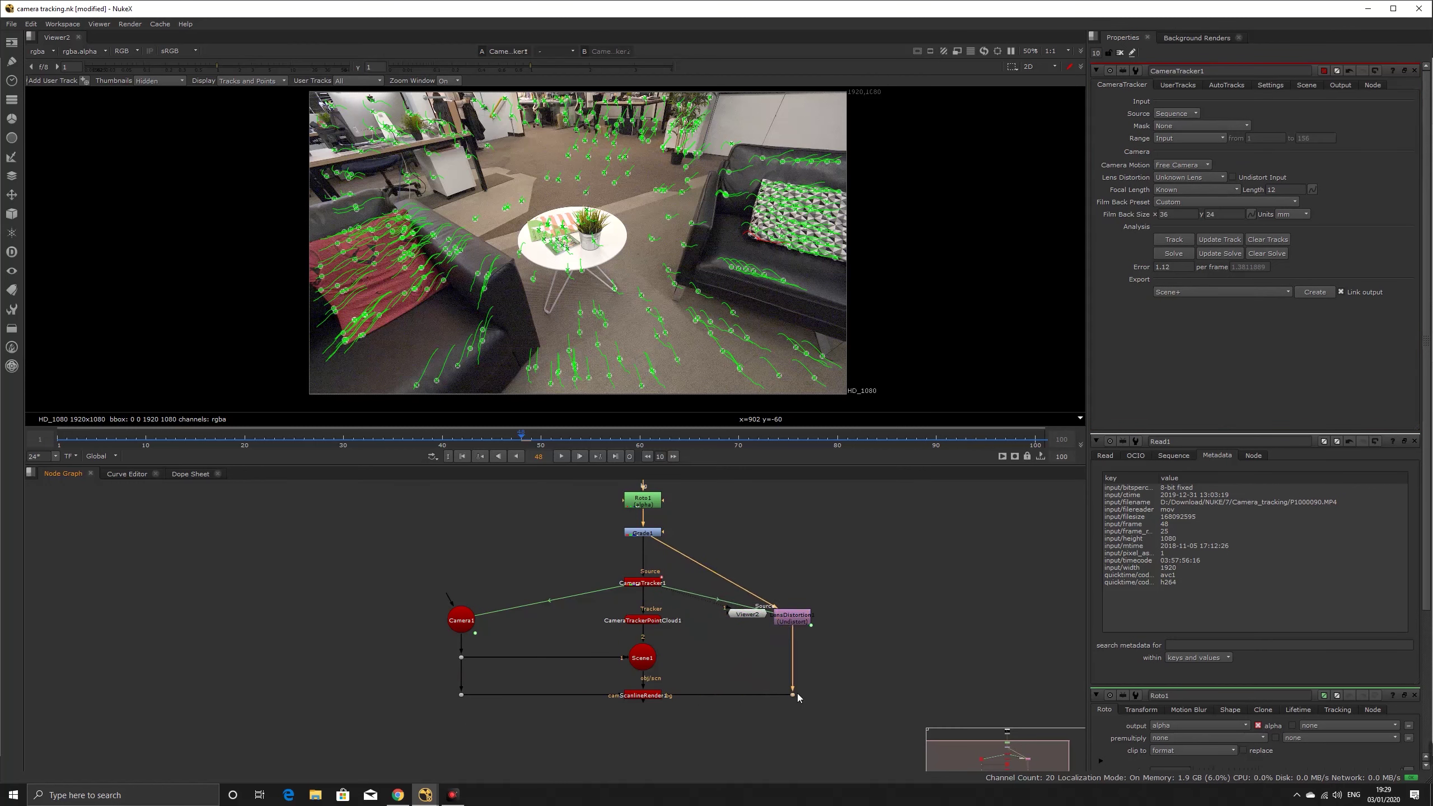
- Disable the LensDistortion node and display the ScanlineRender output in the viewer
{"action": "key", "text": "space"}
{"action": "left_click", "coordinate": [862, 519]}
{"action": "key", "text": "d"}
{"action": "left_click_drag", "start_coordinate": [862, 518], "coordinate": [940, 484]}
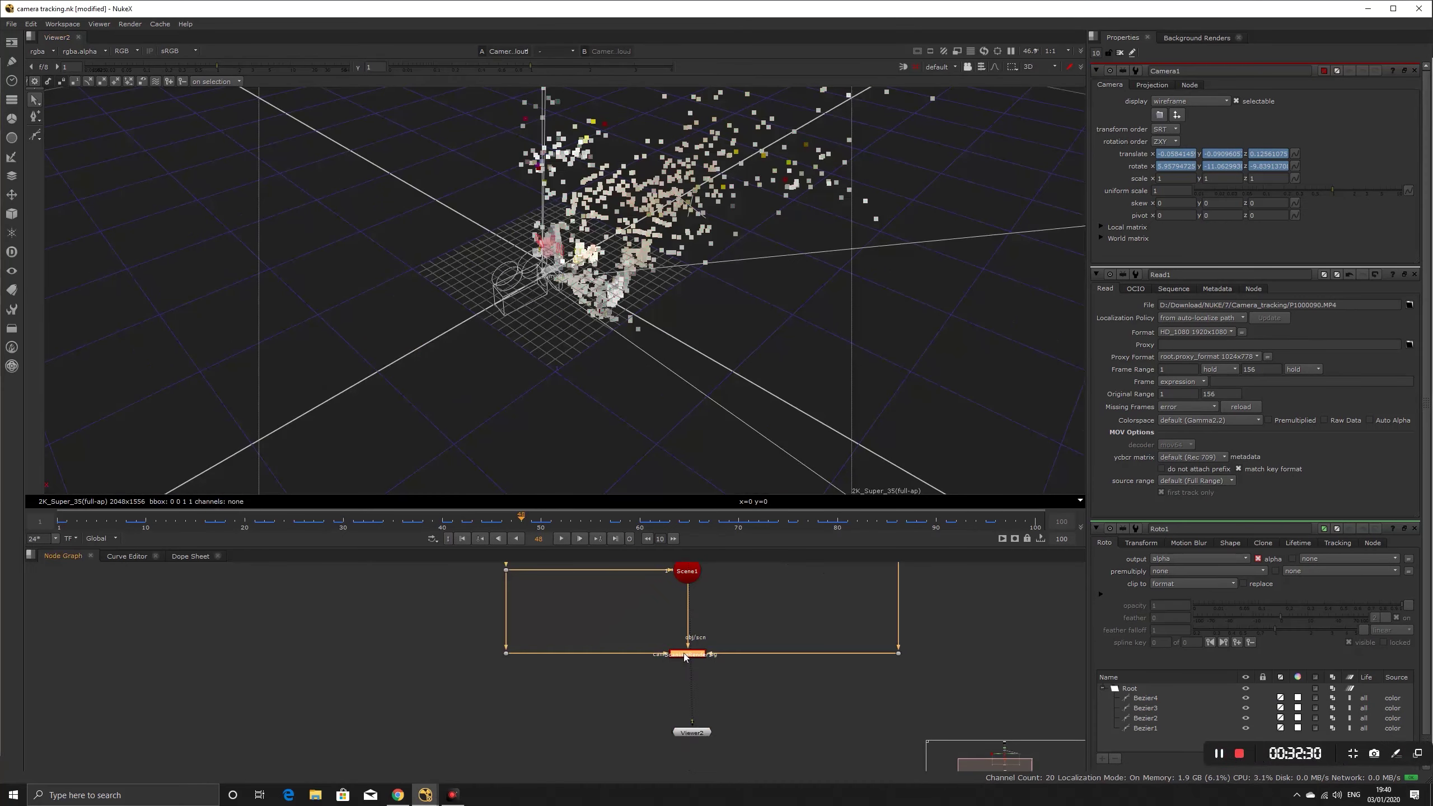
{"action": "key", "text": "1"}
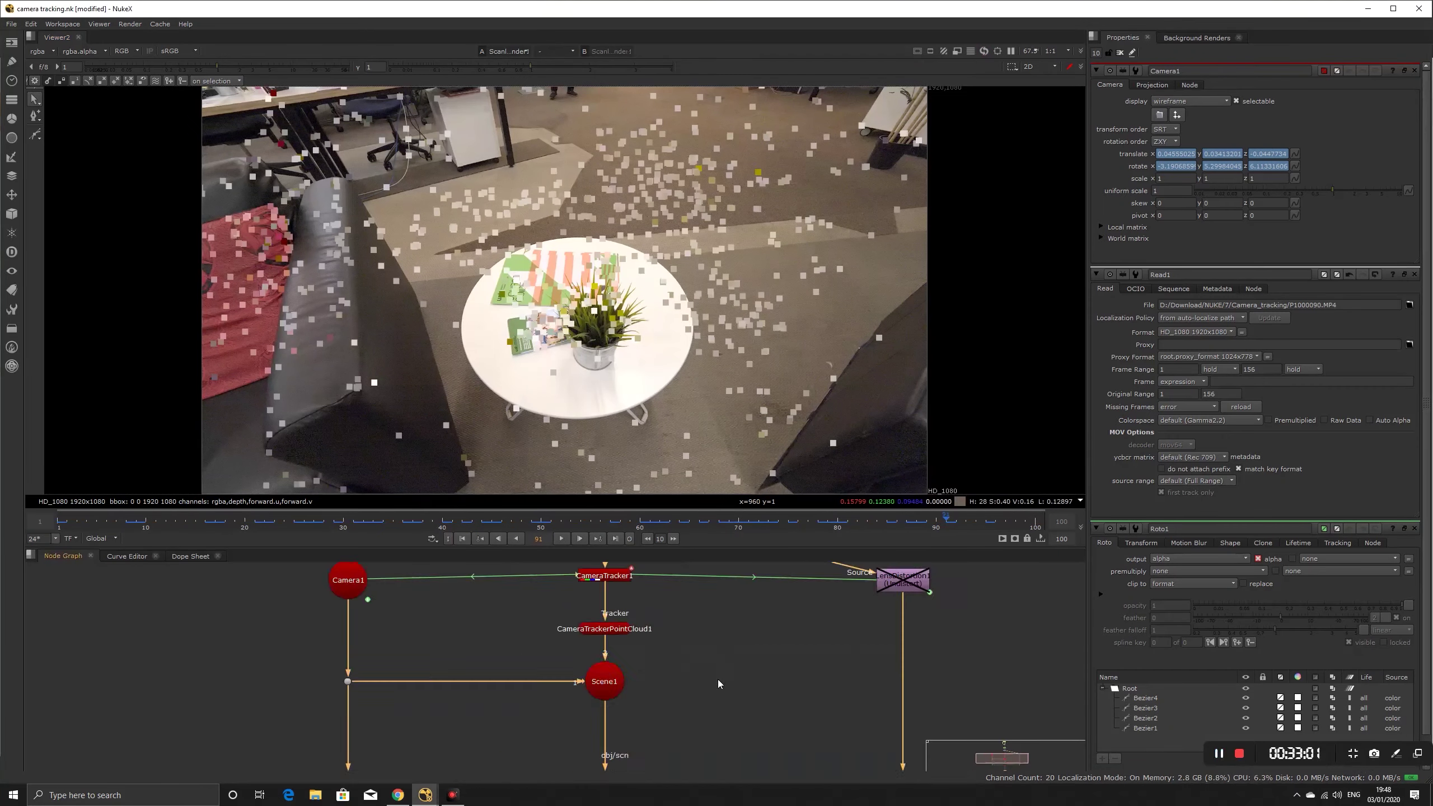
- Add a PointCloudGenerator node and connect its inputs to the Camera, Read and Roto nodes
{"action": "key", "text": "Tab"}
{"action": "type", "text": "point"}
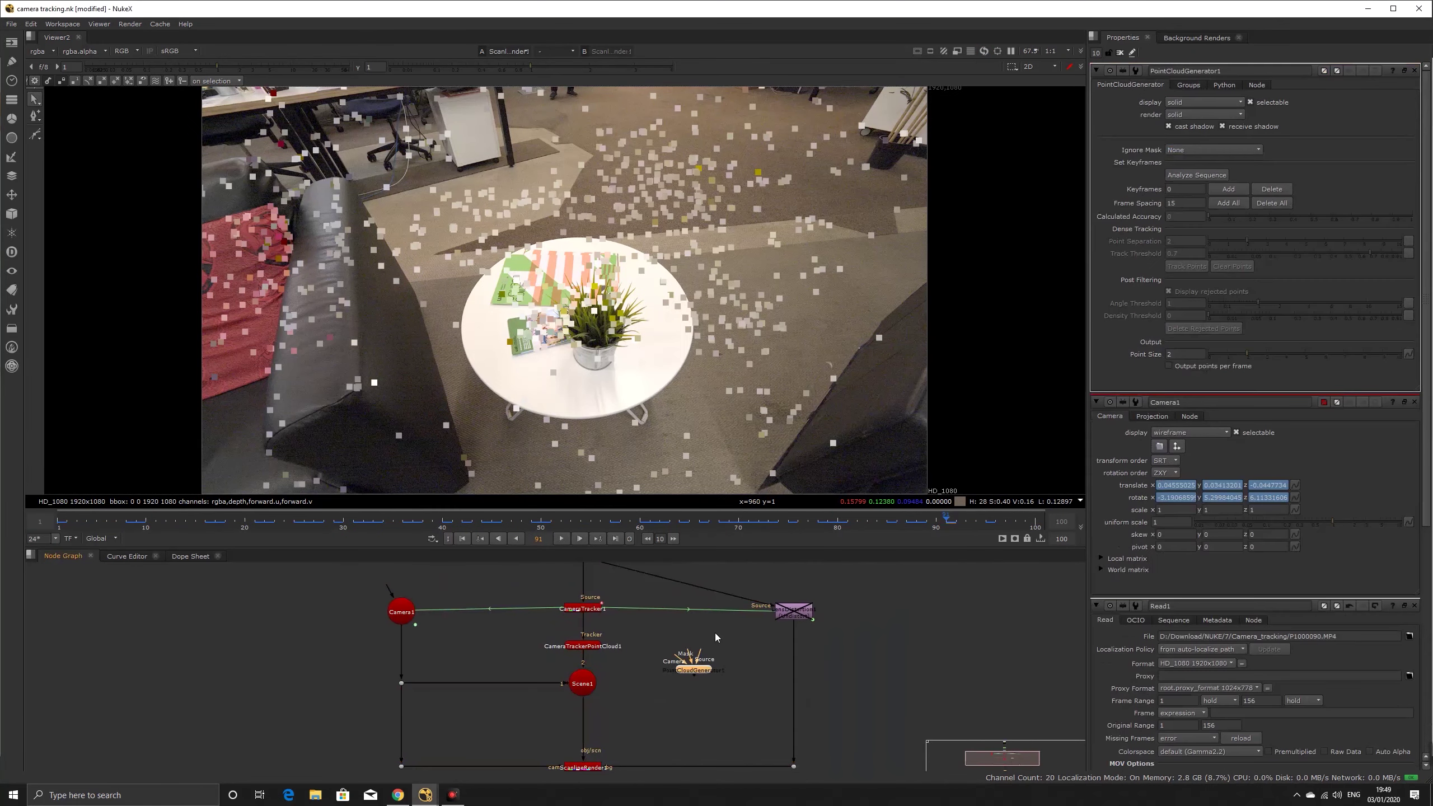
{"action": "left_click_drag", "start_coordinate": [677, 657], "coordinate": [591, 570]}
{"action": "scroll", "coordinate": [601, 616], "scroll_direction": "down", "scroll_amount": 5}
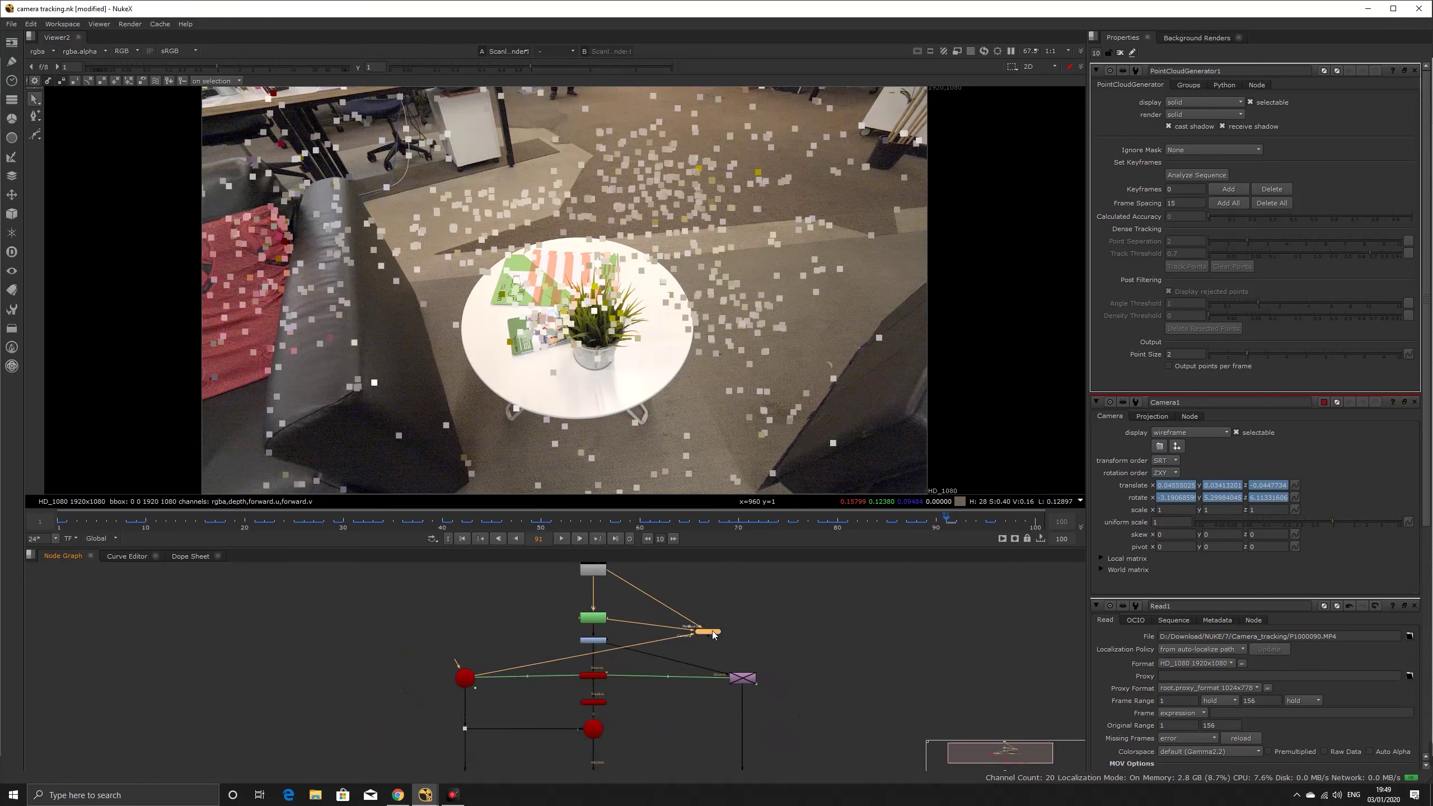
- View the PointCloudGenerator node, set its Ignore Mask to Source Alpha and analyze the sequence
{"action": "key", "text": "1"}
{"action": "scroll", "coordinate": [660, 703], "scroll_direction": "up", "scroll_amount": 5}
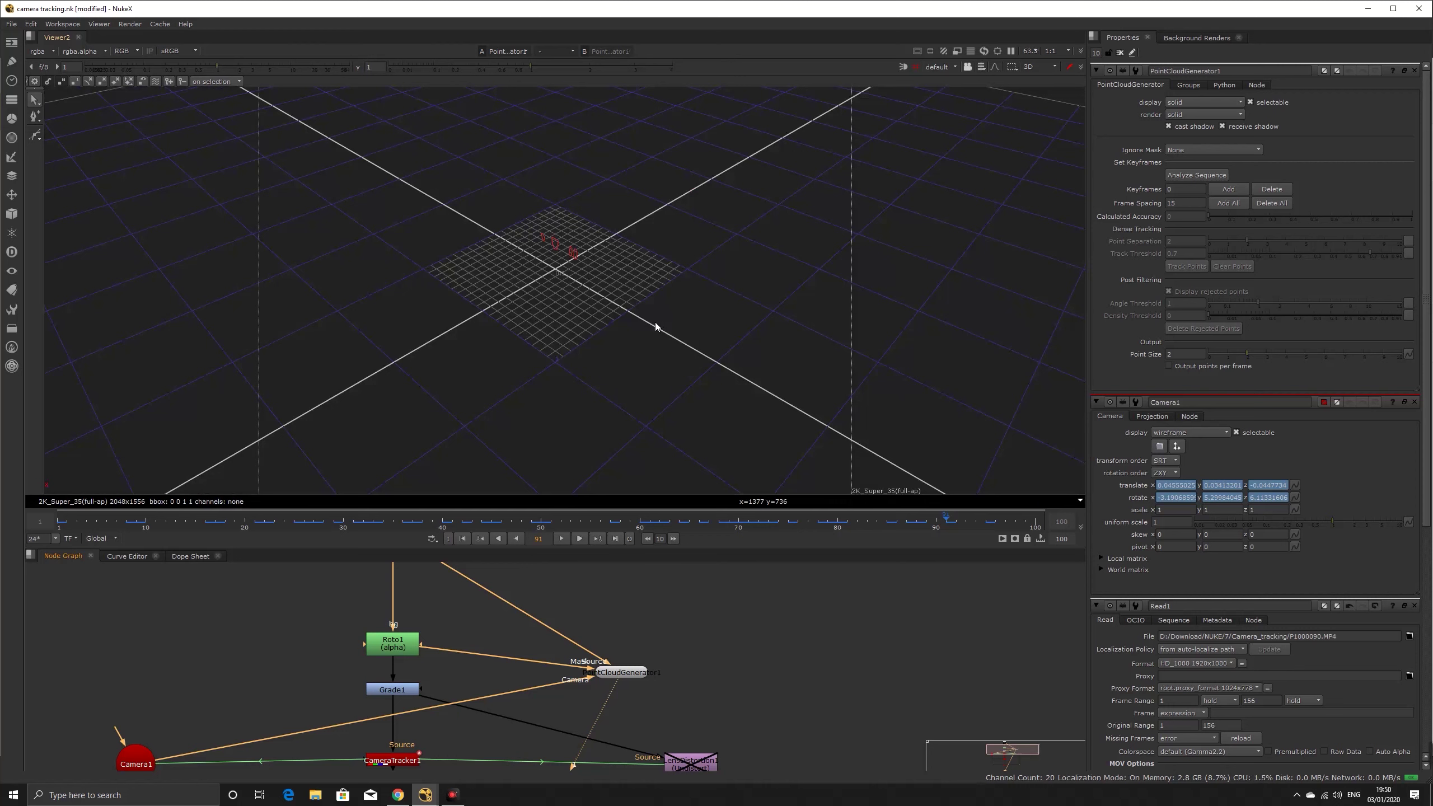
{"action": "middle_click_drag", "start_coordinate": [610, 688], "coordinate": [659, 621]}
{"action": "left_click", "coordinate": [661, 605]}
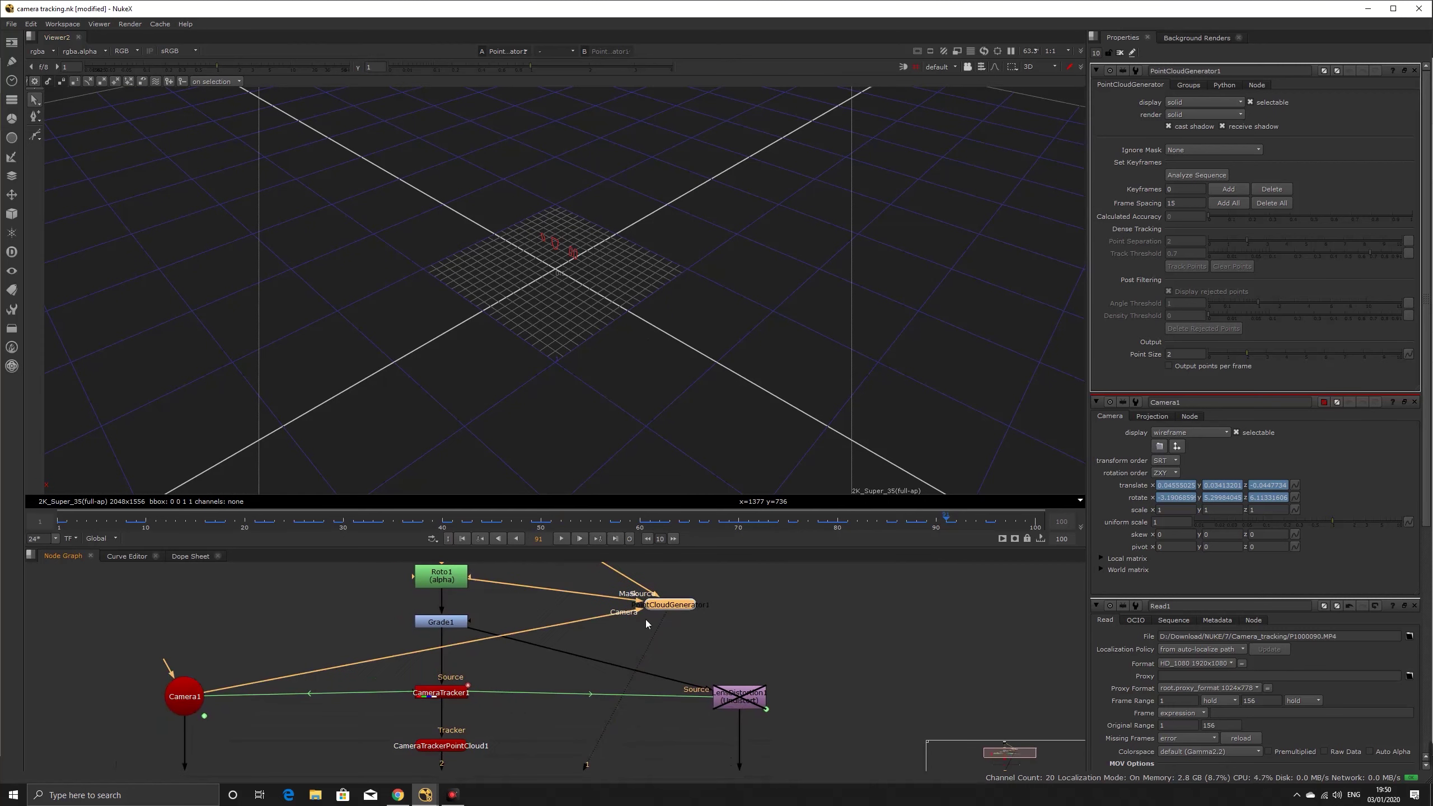
{"action": "left_click", "coordinate": [1213, 149]}
{"action": "left_click", "coordinate": [1196, 161]}
- Move the PointCloudGenerator node to the other side of the main chain and re-analyze the sequence, overwriting the existing keyframes
{"action": "key", "text": "2"}
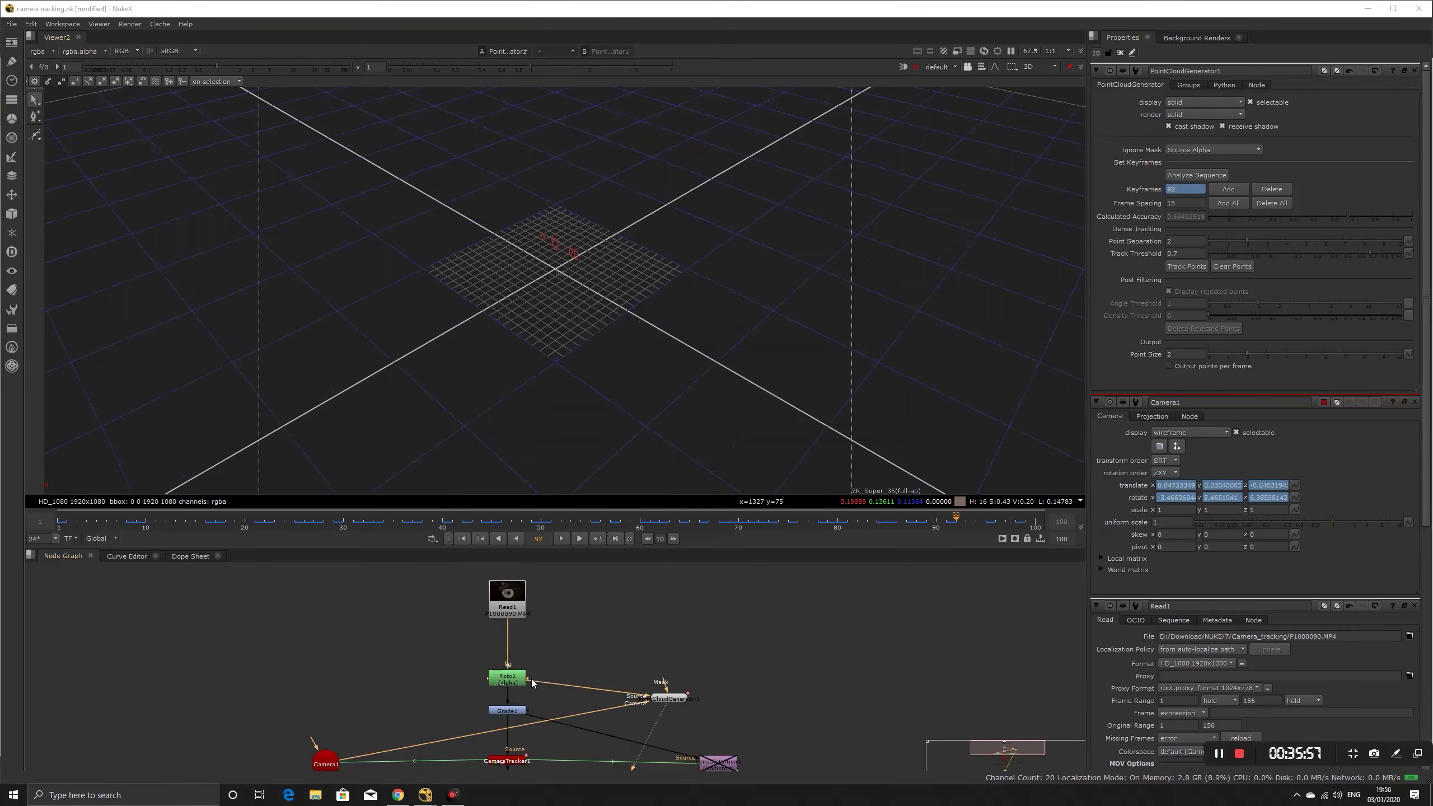
{"action": "left_click_drag", "start_coordinate": [654, 689], "coordinate": [375, 687]}
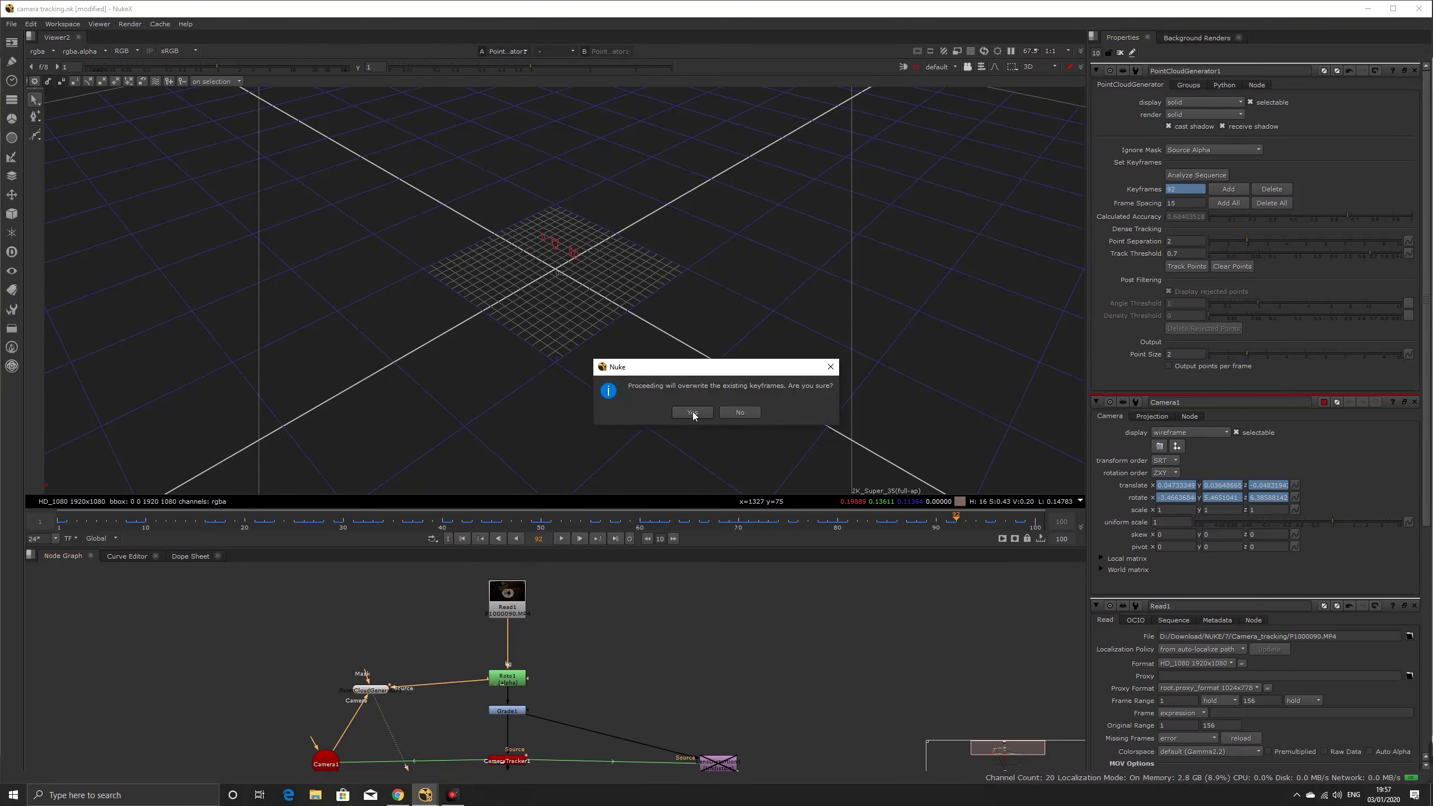
{"action": "left_click", "coordinate": [692, 413]}
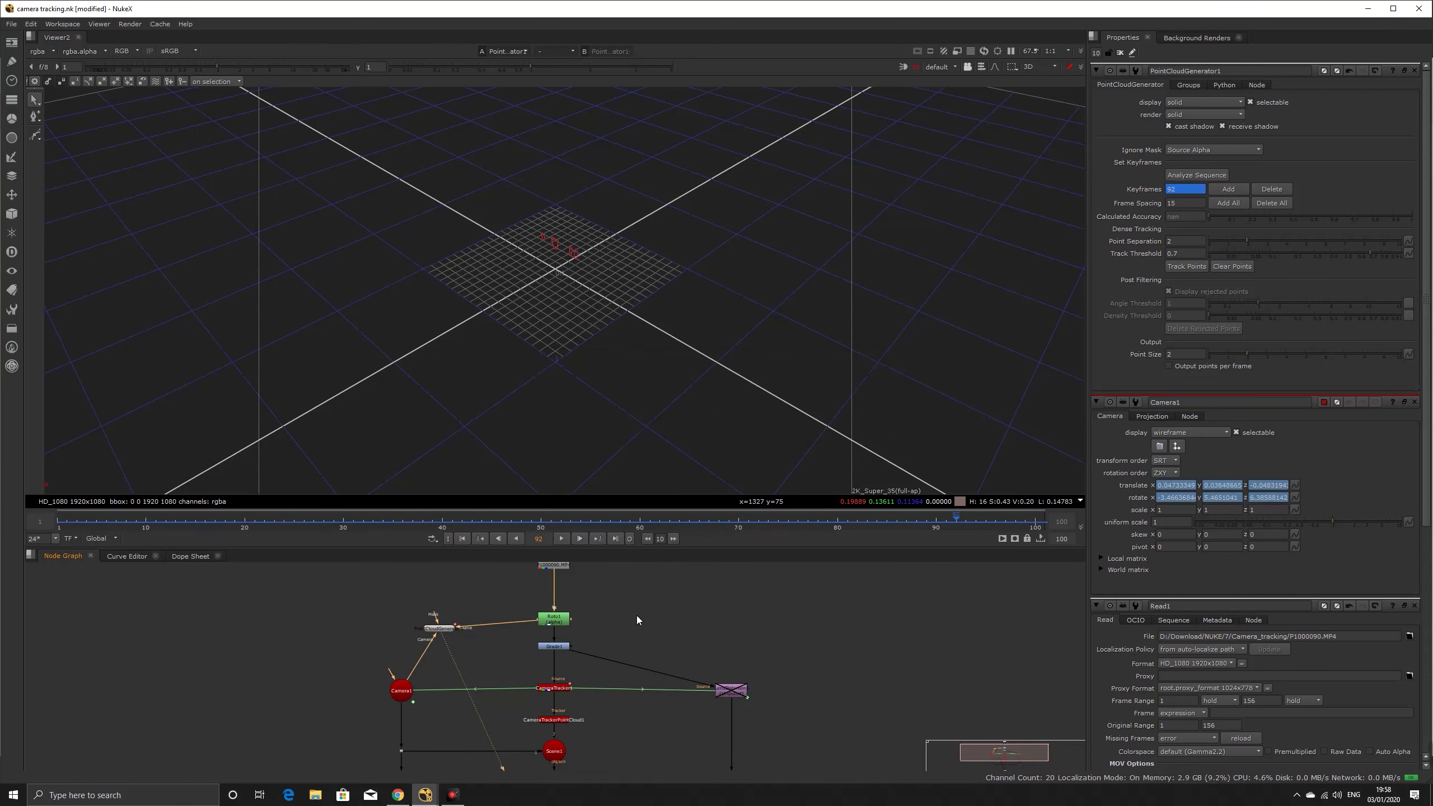
- Track the PointCloudGenerator's dense points, using the input frame range 1-156
{"action": "left_click", "coordinate": [1187, 266]}
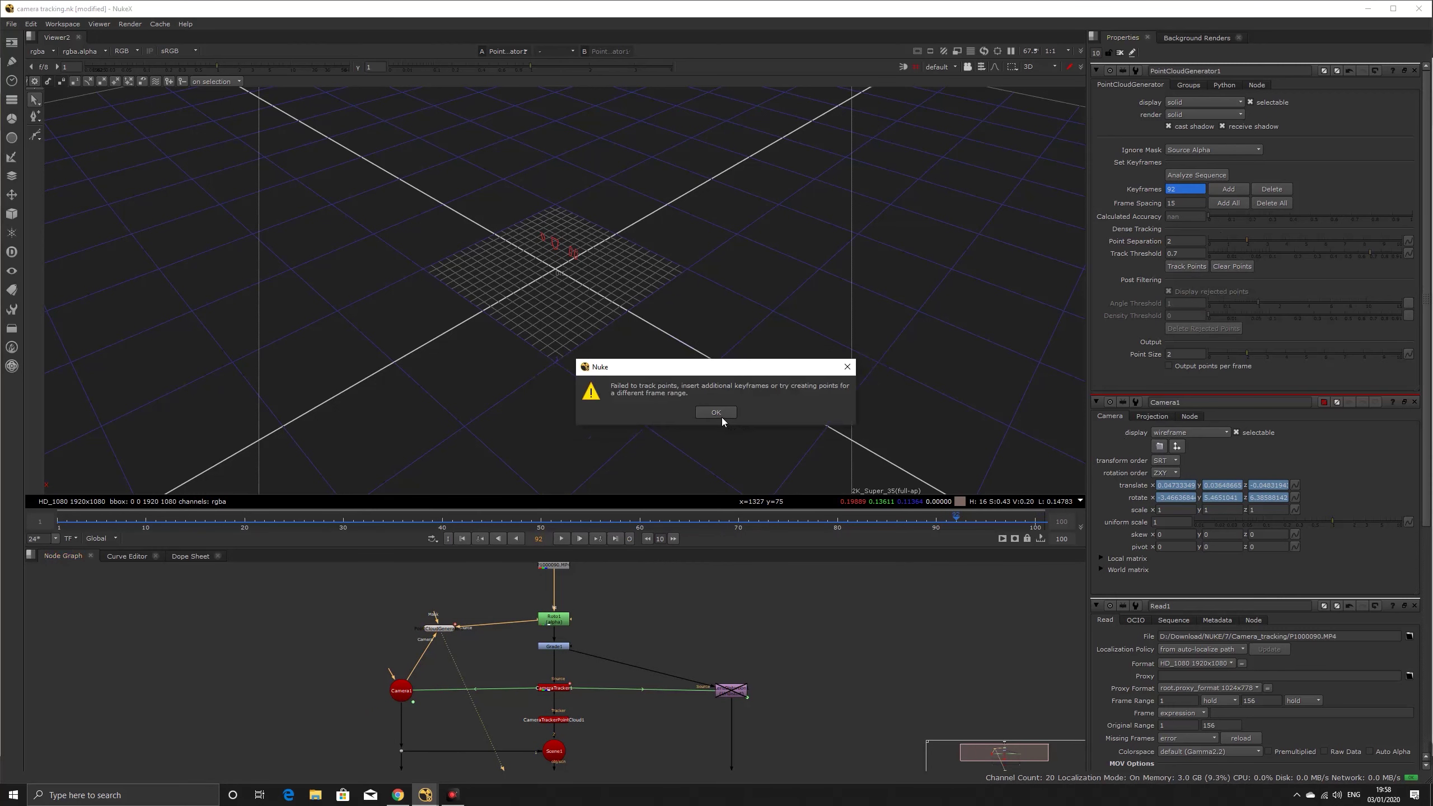
{"action": "left_click", "coordinate": [716, 412]}
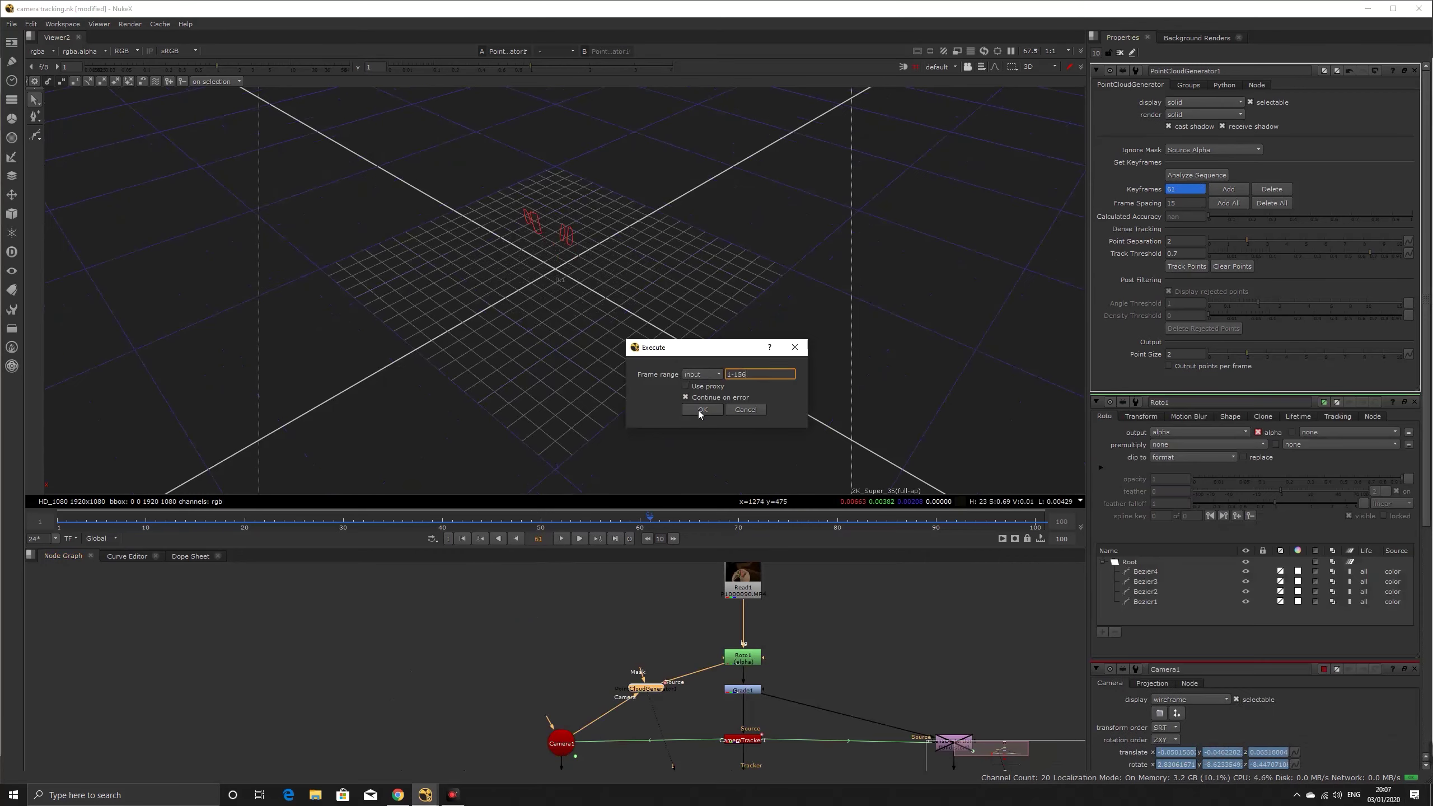
{"action": "left_click", "coordinate": [698, 410]}
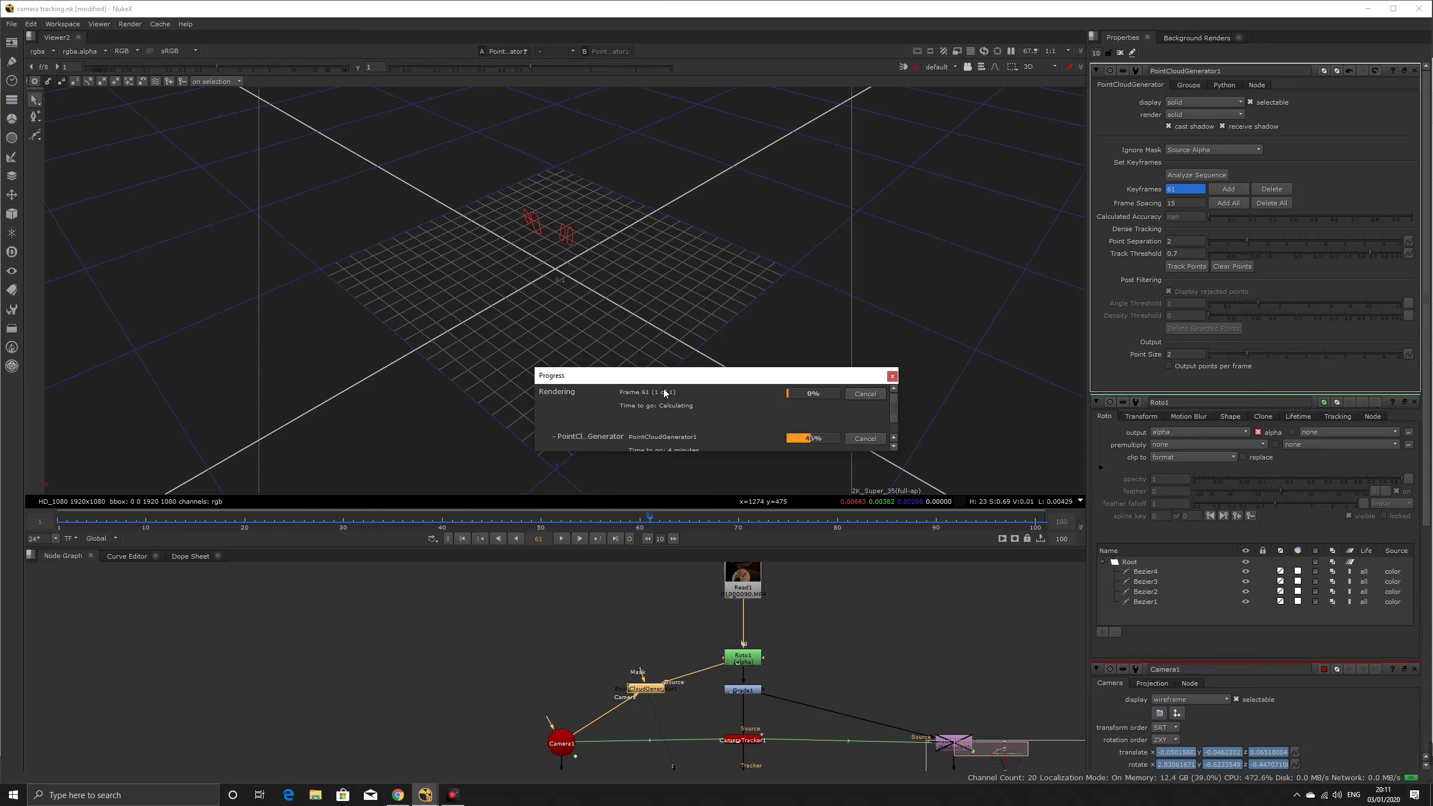
- Delete the rejected points from the generated point cloud and inspect the remaining cloud in 3D
{"action": "scroll", "coordinate": [712, 418], "scroll_direction": "down", "scroll_amount": 1}
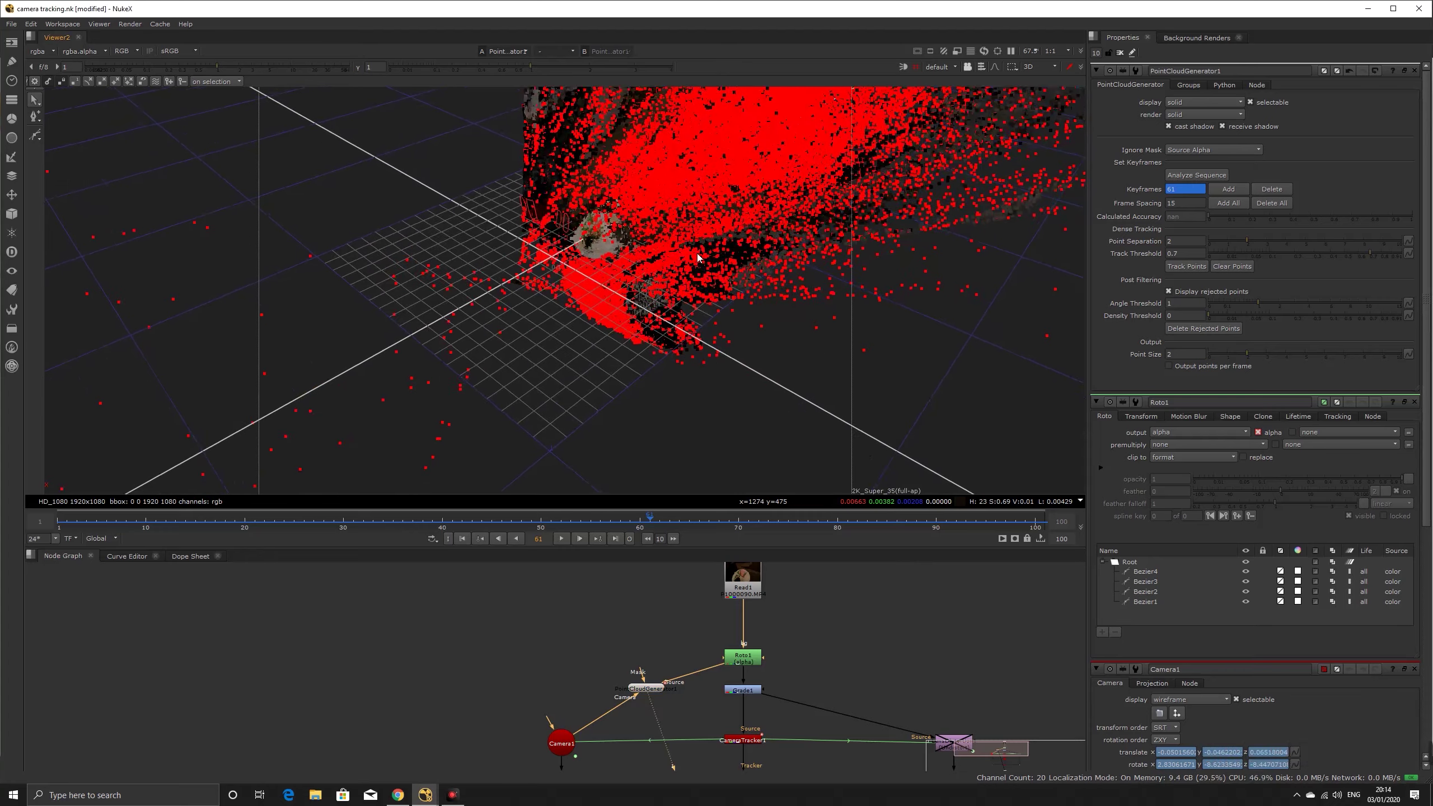
{"action": "scroll", "coordinate": [697, 258], "scroll_direction": "down", "scroll_amount": 2}
{"action": "left_click", "coordinate": [1223, 329]}
{"action": "scroll", "coordinate": [780, 157], "scroll_direction": "down", "scroll_amount": 5}
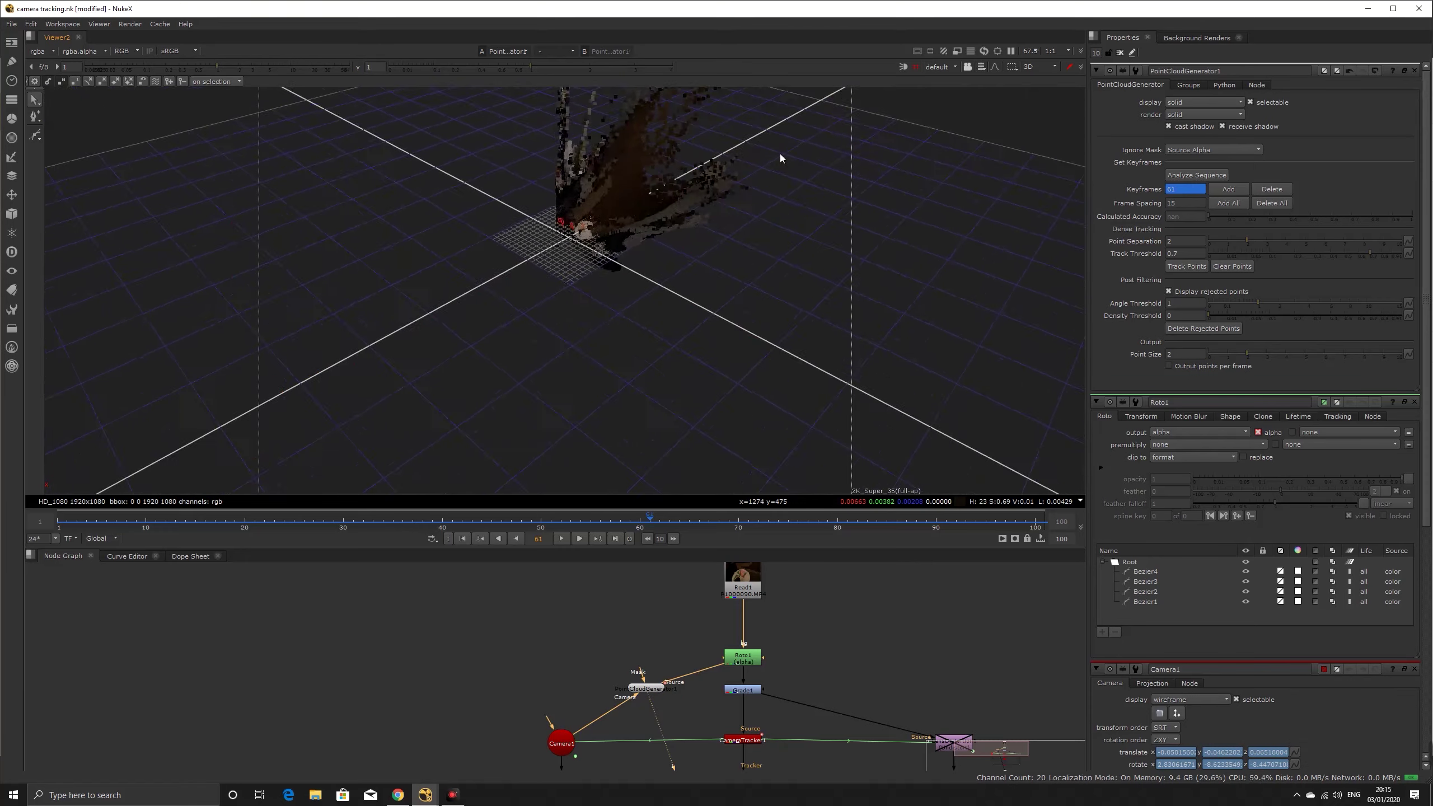
{"action": "left_click_drag", "start_coordinate": [781, 156], "coordinate": [757, 405], "text": "ctrl"}
{"action": "left_click_drag", "start_coordinate": [851, 254], "coordinate": [542, 321], "text": "ctrl"}
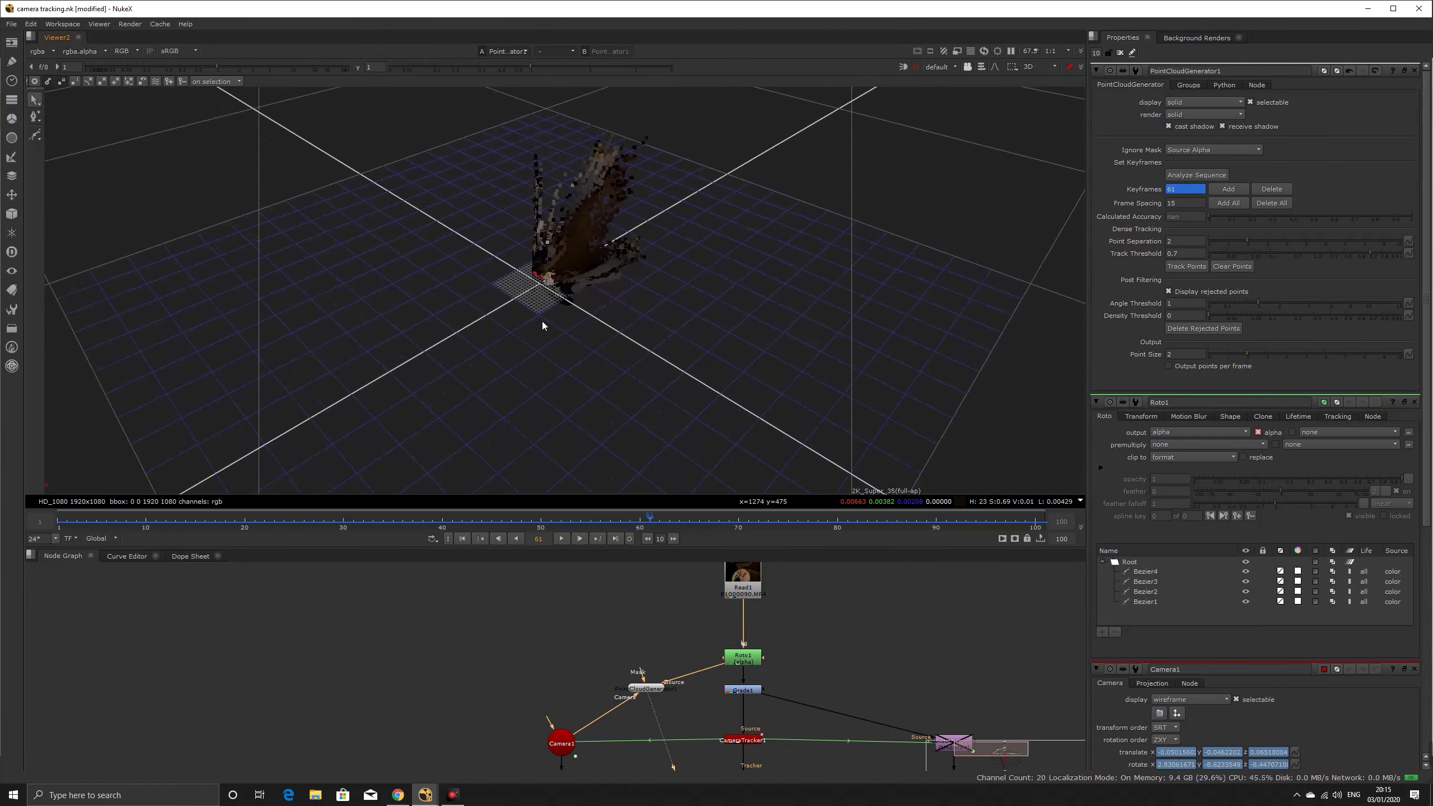
- Move the PointCloudGenerator node down beside the Scene1 node and connect it to a Scene1 input
{"action": "middle_click_drag", "start_coordinate": [668, 633], "coordinate": [578, 610]}
{"action": "left_click", "coordinate": [554, 664]}
{"action": "scroll", "coordinate": [549, 340], "scroll_direction": "up", "scroll_amount": 8}
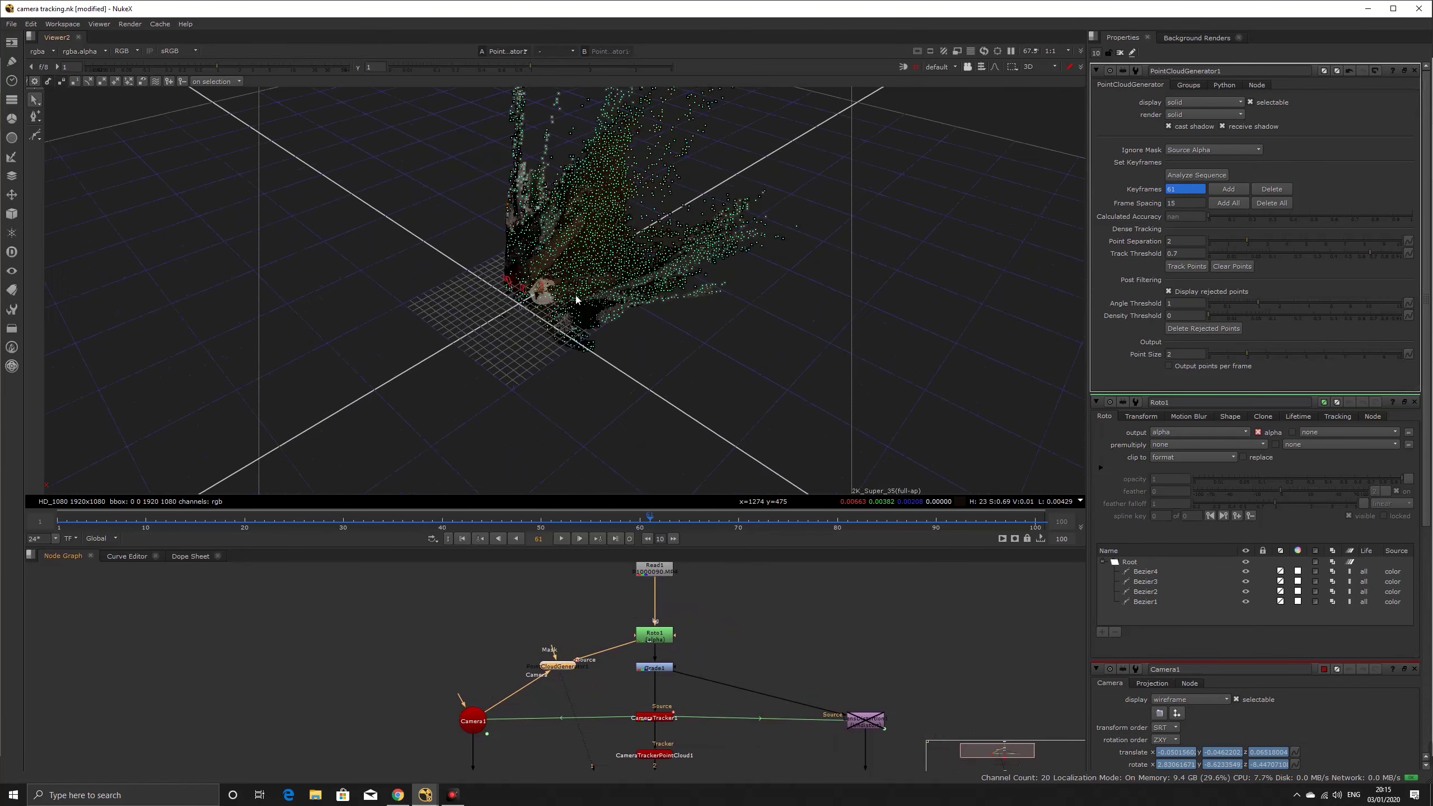
{"action": "scroll", "coordinate": [697, 730], "scroll_direction": "down", "scroll_amount": 1}
{"action": "middle_click_drag", "start_coordinate": [697, 730], "coordinate": [628, 659]}
{"action": "left_click_drag", "start_coordinate": [514, 603], "coordinate": [517, 683]}
{"action": "scroll", "coordinate": [517, 683], "scroll_direction": "up", "scroll_amount": 3}
{"action": "left_click", "coordinate": [367, 700]}
{"action": "scroll", "coordinate": [367, 699], "scroll_direction": "up", "scroll_amount": 2}
{"action": "middle_click_drag", "start_coordinate": [368, 698], "coordinate": [330, 623]}
{"action": "left_click_drag", "start_coordinate": [666, 643], "coordinate": [527, 594]}
{"action": "left_click", "coordinate": [528, 589]}
- Display the combined Scene1 output in the 3D viewer and disable the PointCloudGenerator node
{"action": "scroll", "coordinate": [543, 330], "scroll_direction": "up", "scroll_amount": 6}
{"action": "left_click", "coordinate": [691, 647]}
{"action": "key", "text": "1"}
{"action": "scroll", "coordinate": [637, 377], "scroll_direction": "down", "scroll_amount": 8}
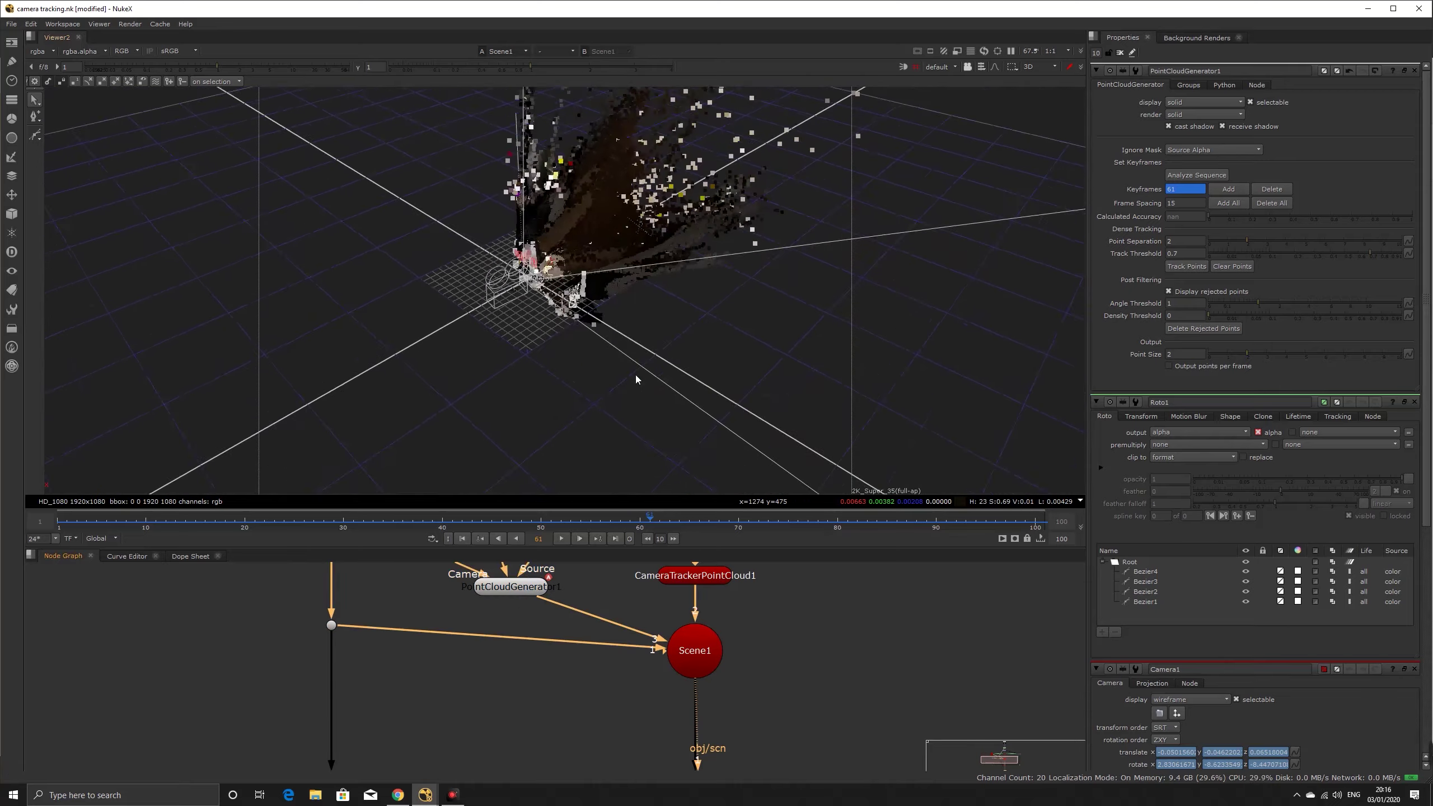
{"action": "scroll", "coordinate": [383, 607], "scroll_direction": "down", "scroll_amount": 3}
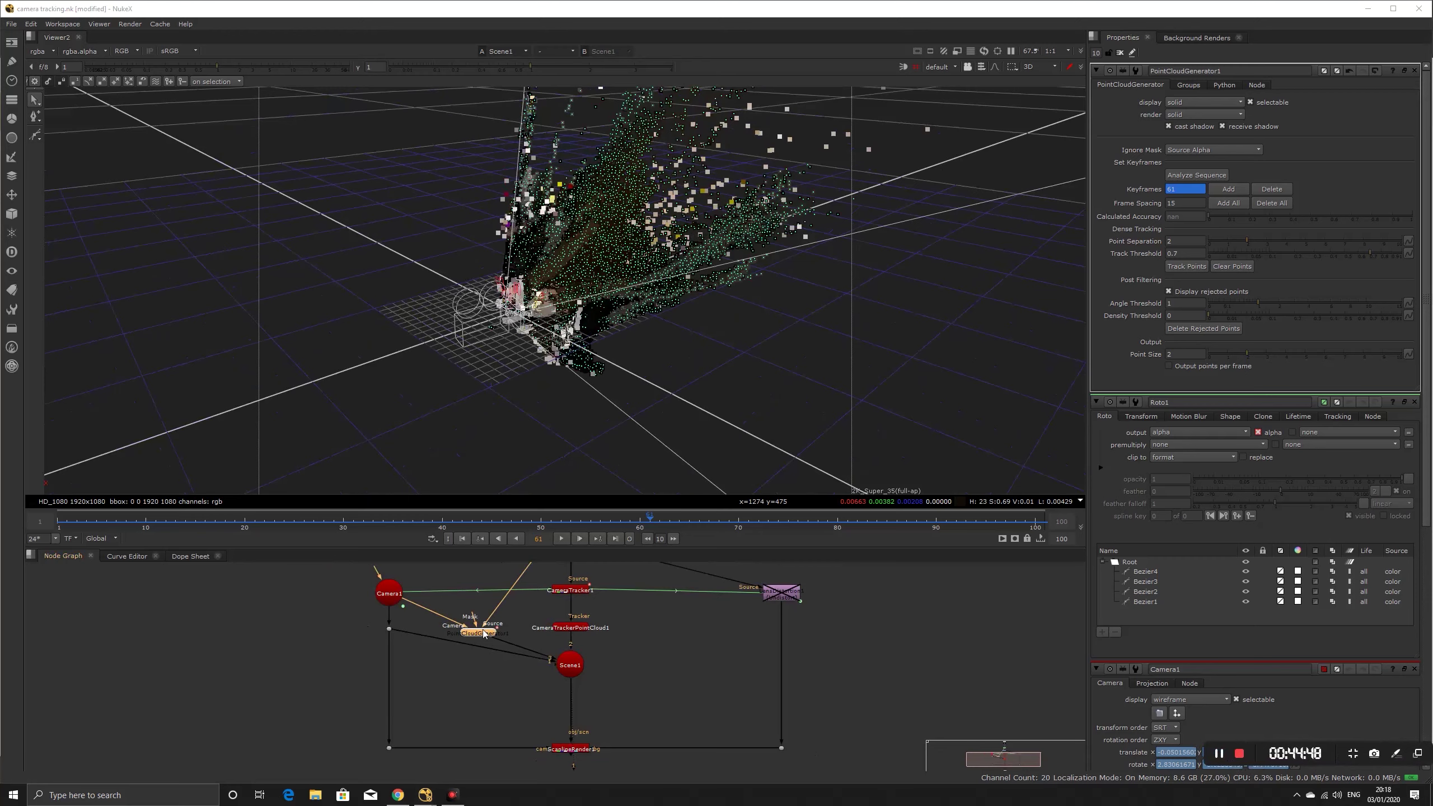
{"action": "key", "text": "d"}
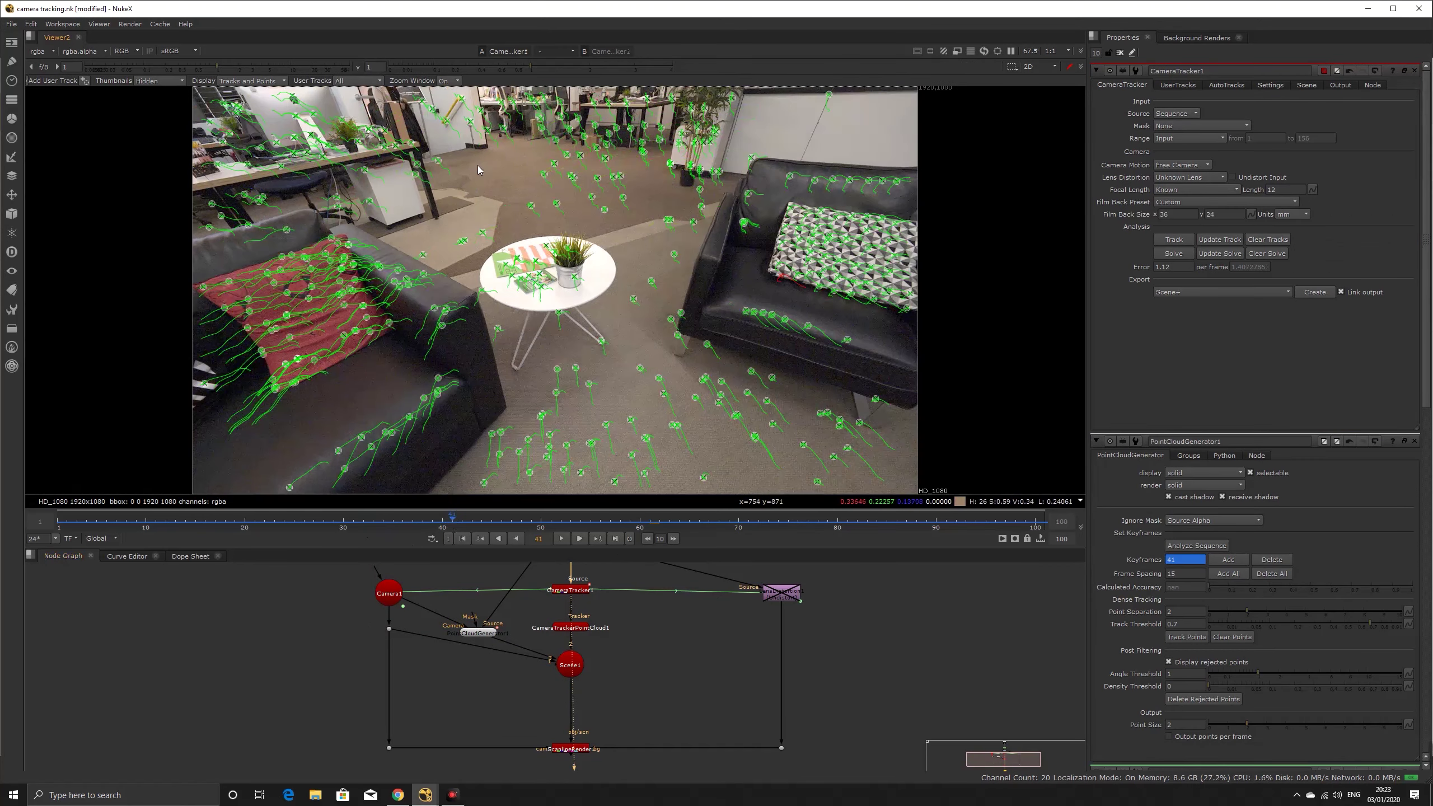
- Set the ground plane from carpet floor tracks selected at frame 41 and select more floor tracks at frame 100
{"action": "left_click_drag", "start_coordinate": [519, 156], "coordinate": [567, 225]}
{"action": "left_click_drag", "start_coordinate": [709, 199], "coordinate": [687, 228], "text": "shift"}
{"action": "left_click", "coordinate": [847, 448], "text": "shift"}
{"action": "left_click_drag", "start_coordinate": [534, 406], "coordinate": [659, 485], "text": "shift"}
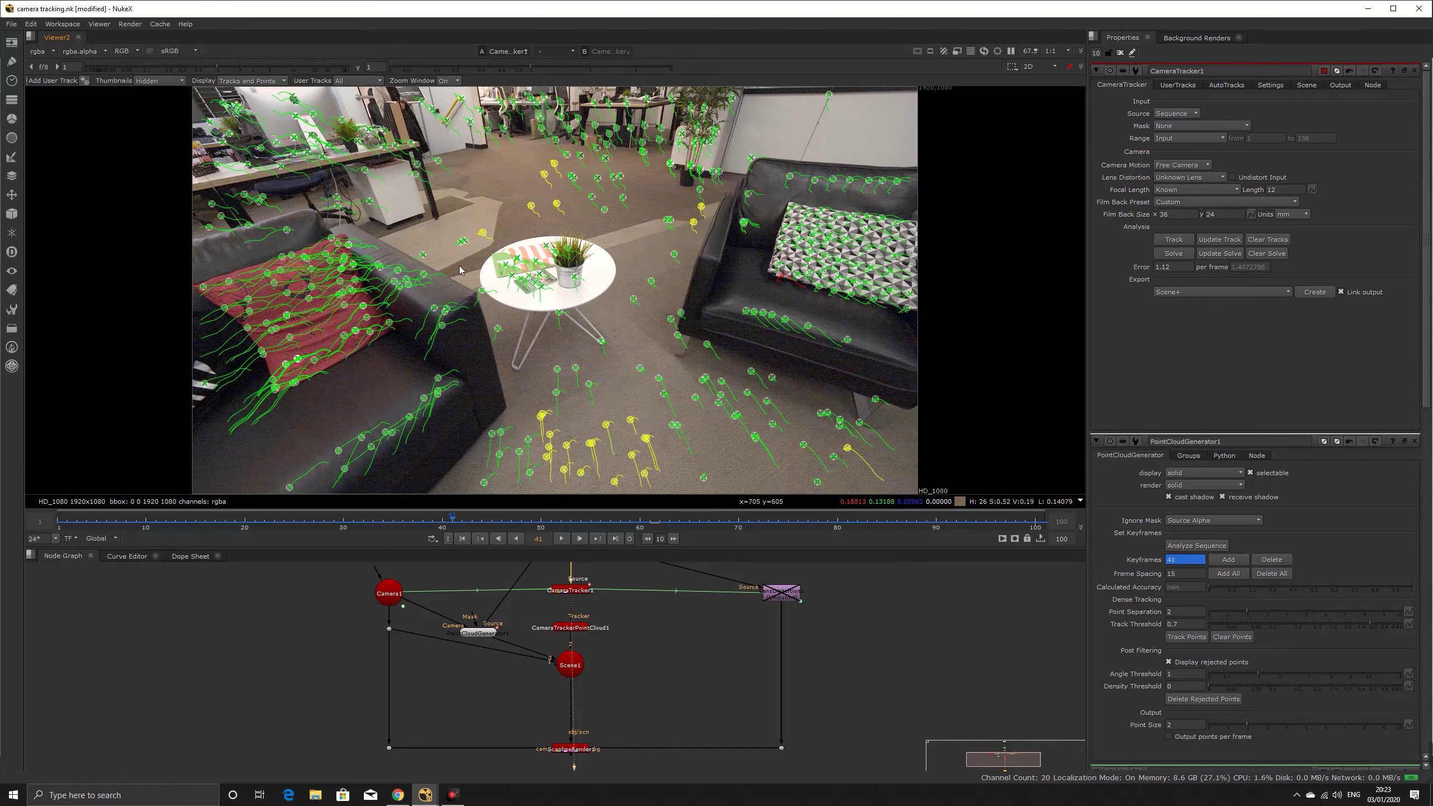
{"action": "right_click", "coordinate": [633, 418]}
{"action": "left_click", "coordinate": [725, 470]}
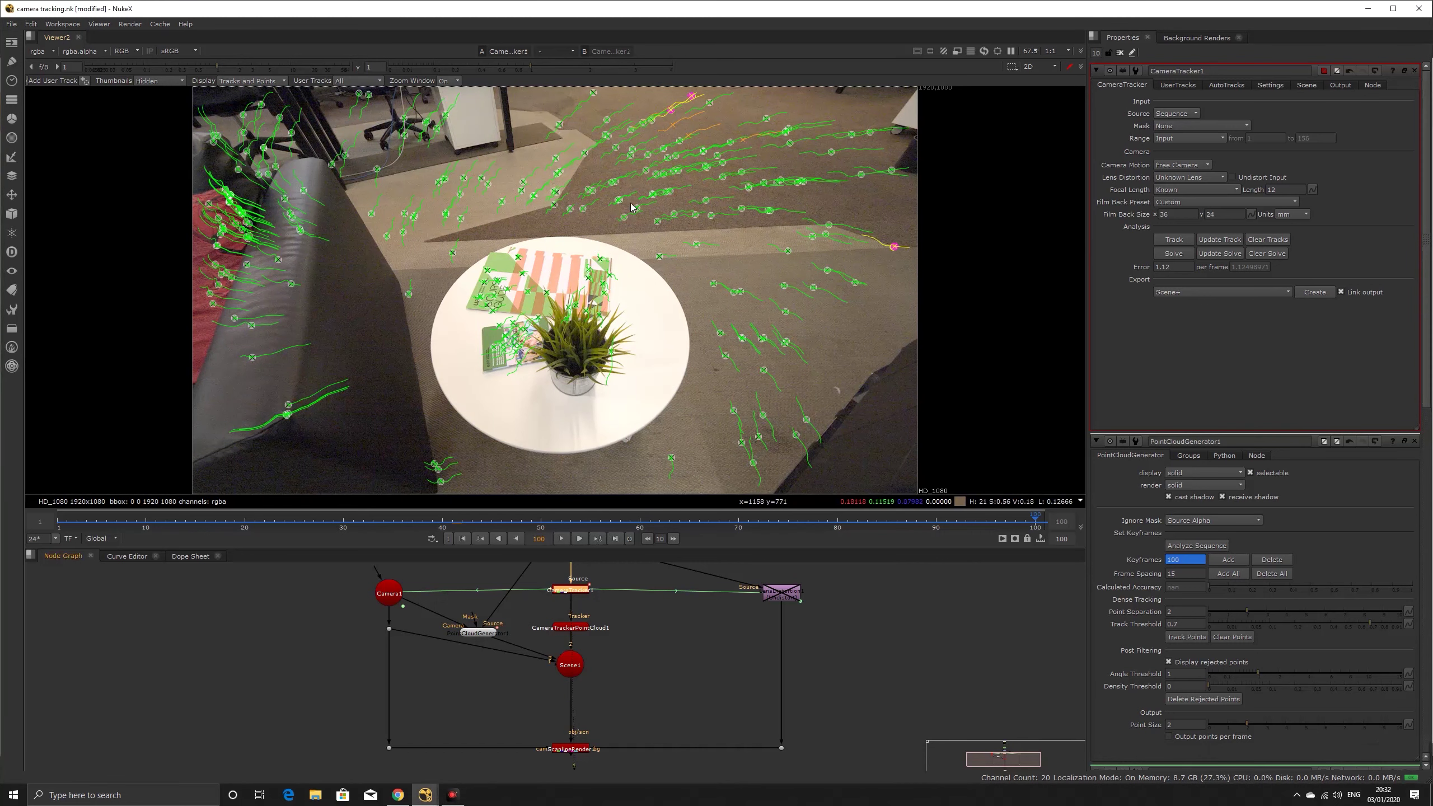
{"action": "left_click_drag", "start_coordinate": [455, 227], "coordinate": [787, 137]}
{"action": "left_click_drag", "start_coordinate": [737, 280], "coordinate": [818, 347], "text": "shift"}
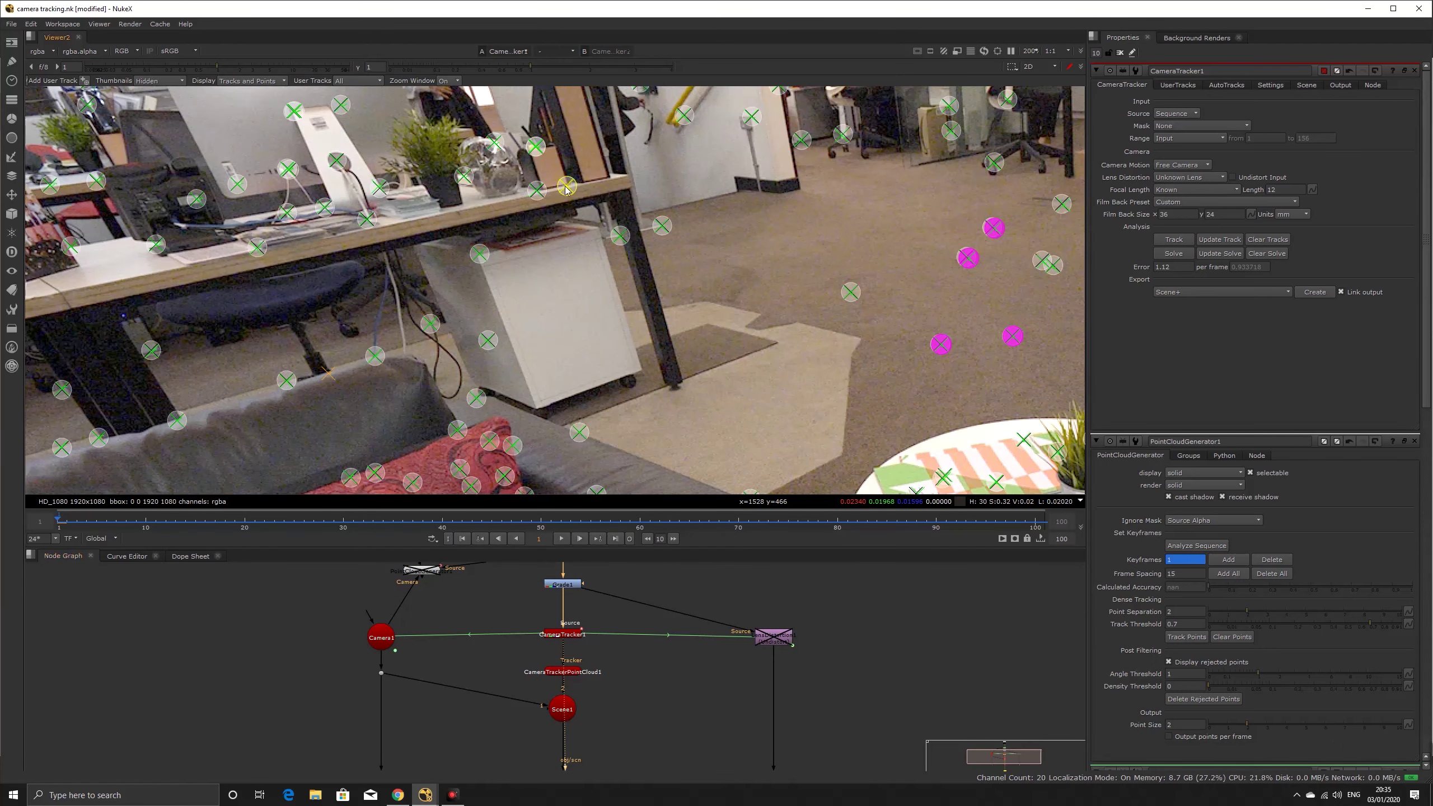
- Define the ground plane axes from the selected tracks along the desk edge and by the tall plant at frame 1
{"action": "left_click", "coordinate": [258, 248], "text": "shift"}
{"action": "right_click", "coordinate": [567, 184]}
{"action": "mouse_move", "coordinate": [616, 233]}
{"action": "left_click", "coordinate": [662, 259]}
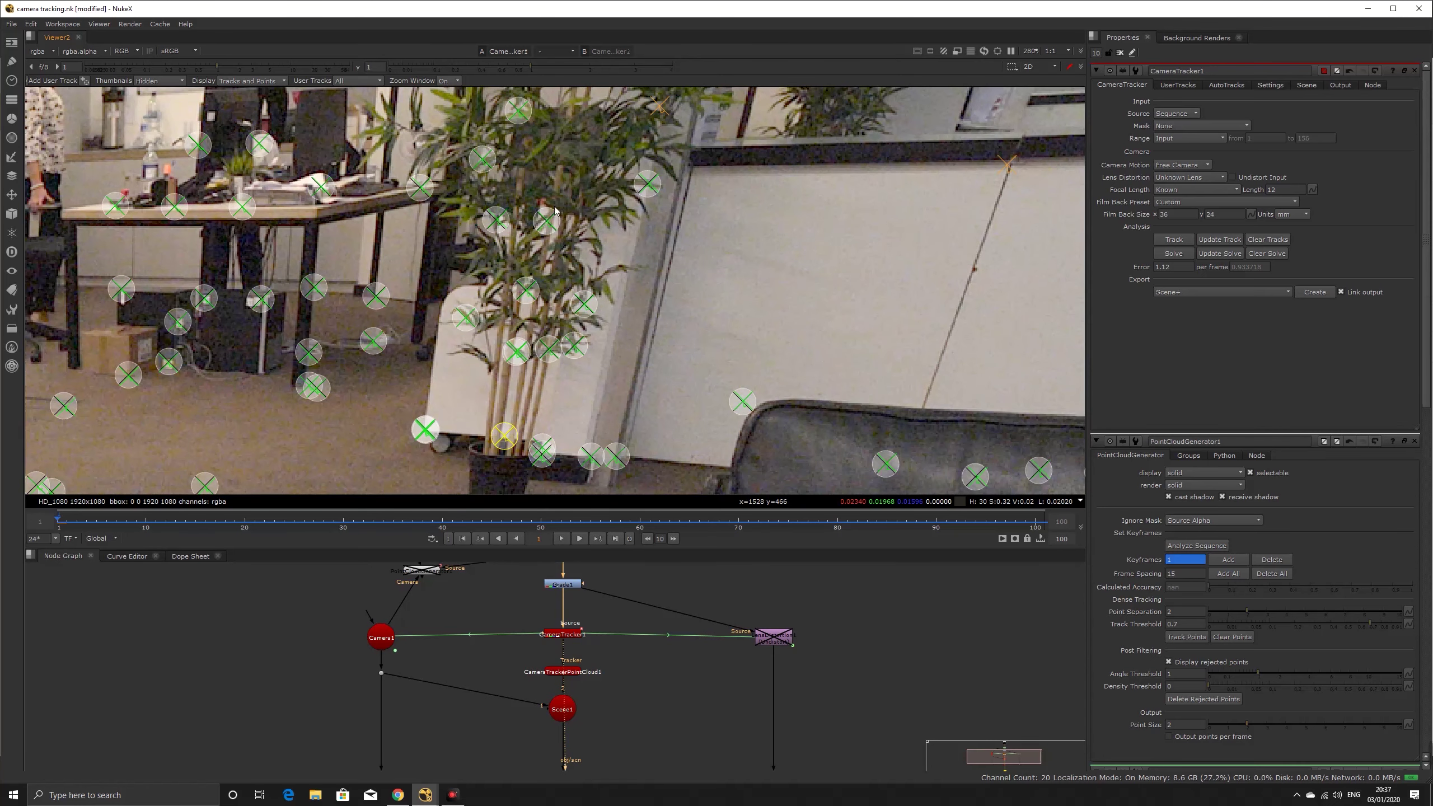
{"action": "right_click", "coordinate": [554, 211]}
{"action": "left_click", "coordinate": [643, 315]}
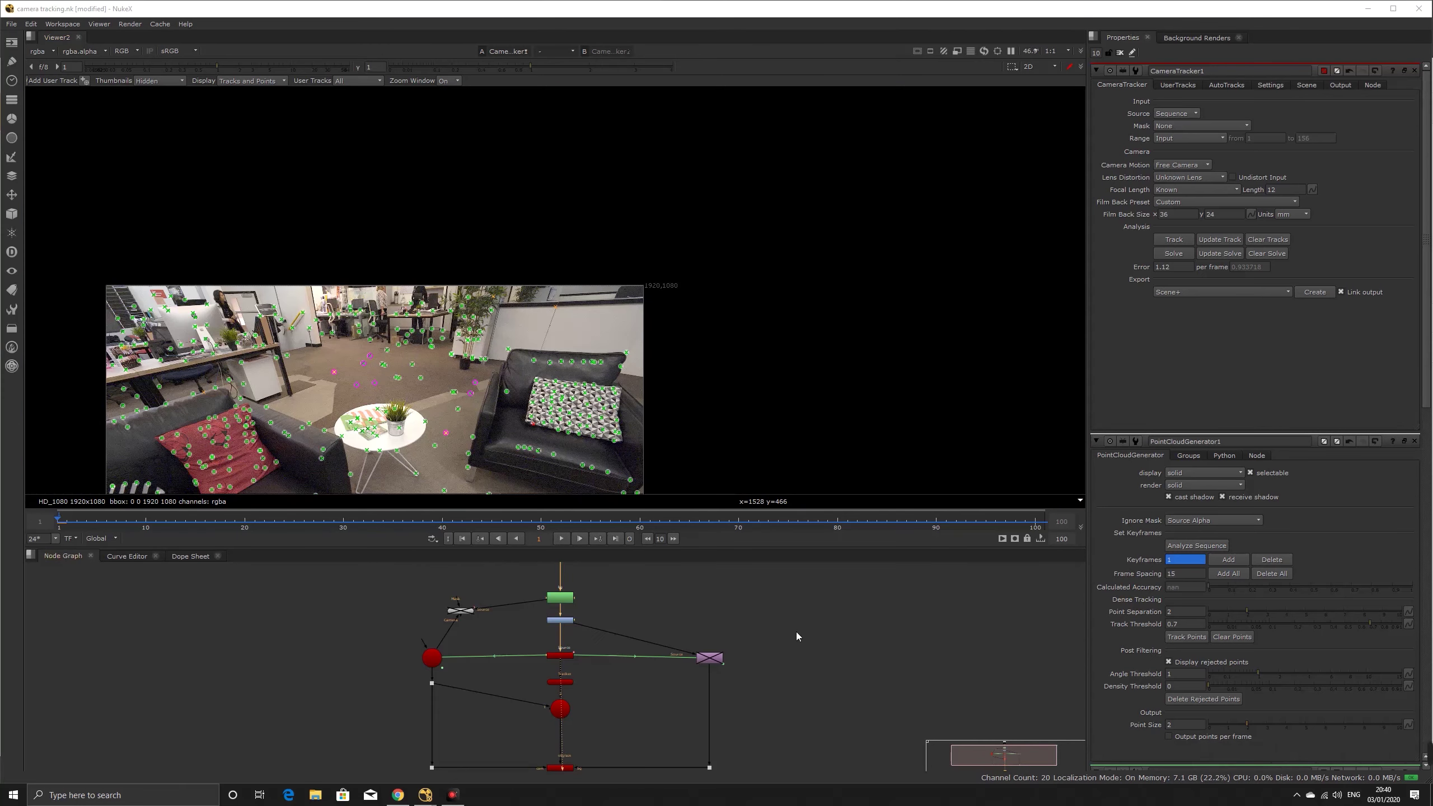
- Add a scale distance between two tracks at the base of the armchair with the patterned cushion and set it to 100
{"action": "key", "text": "f"}
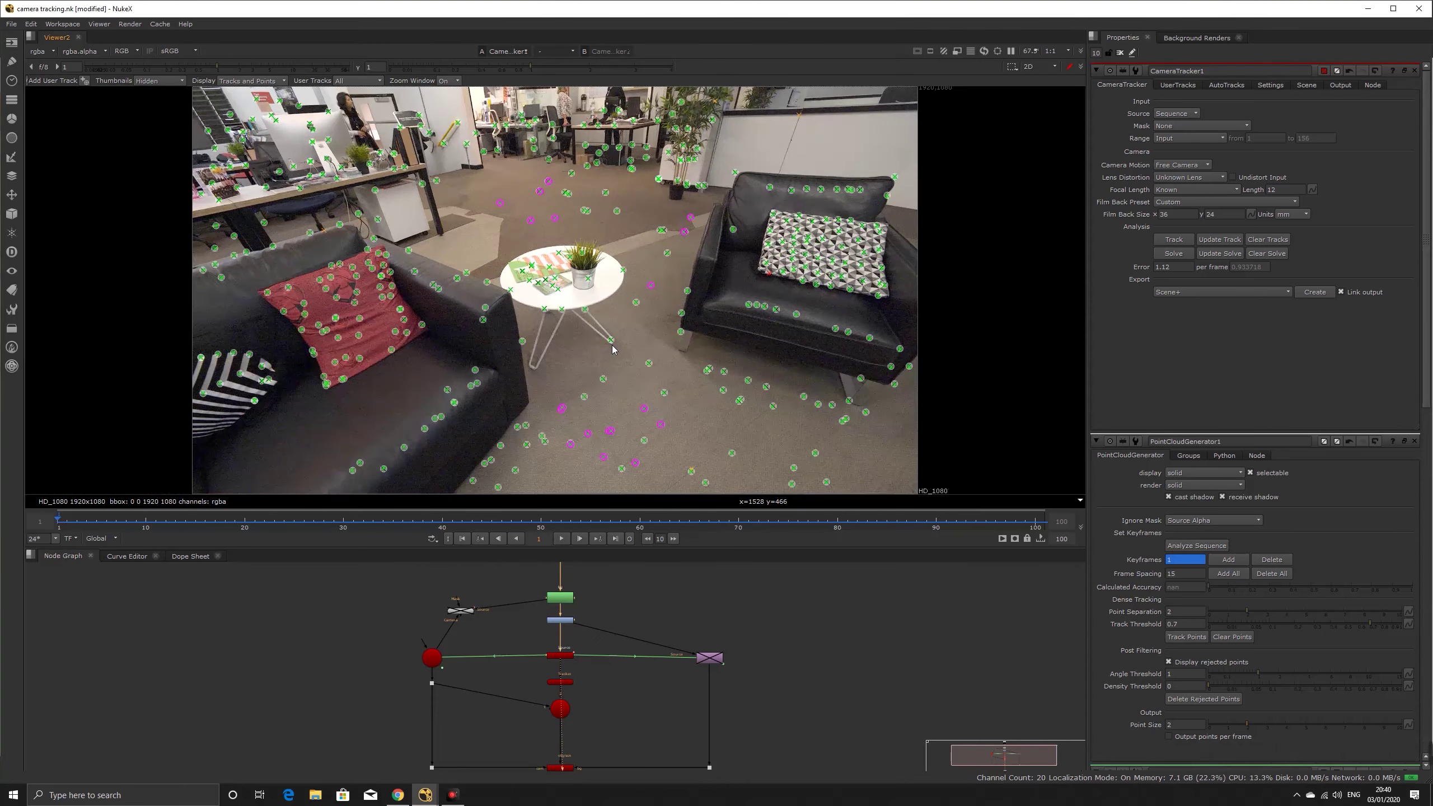
{"action": "right_click", "coordinate": [861, 379]}
{"action": "left_click", "coordinate": [953, 439]}
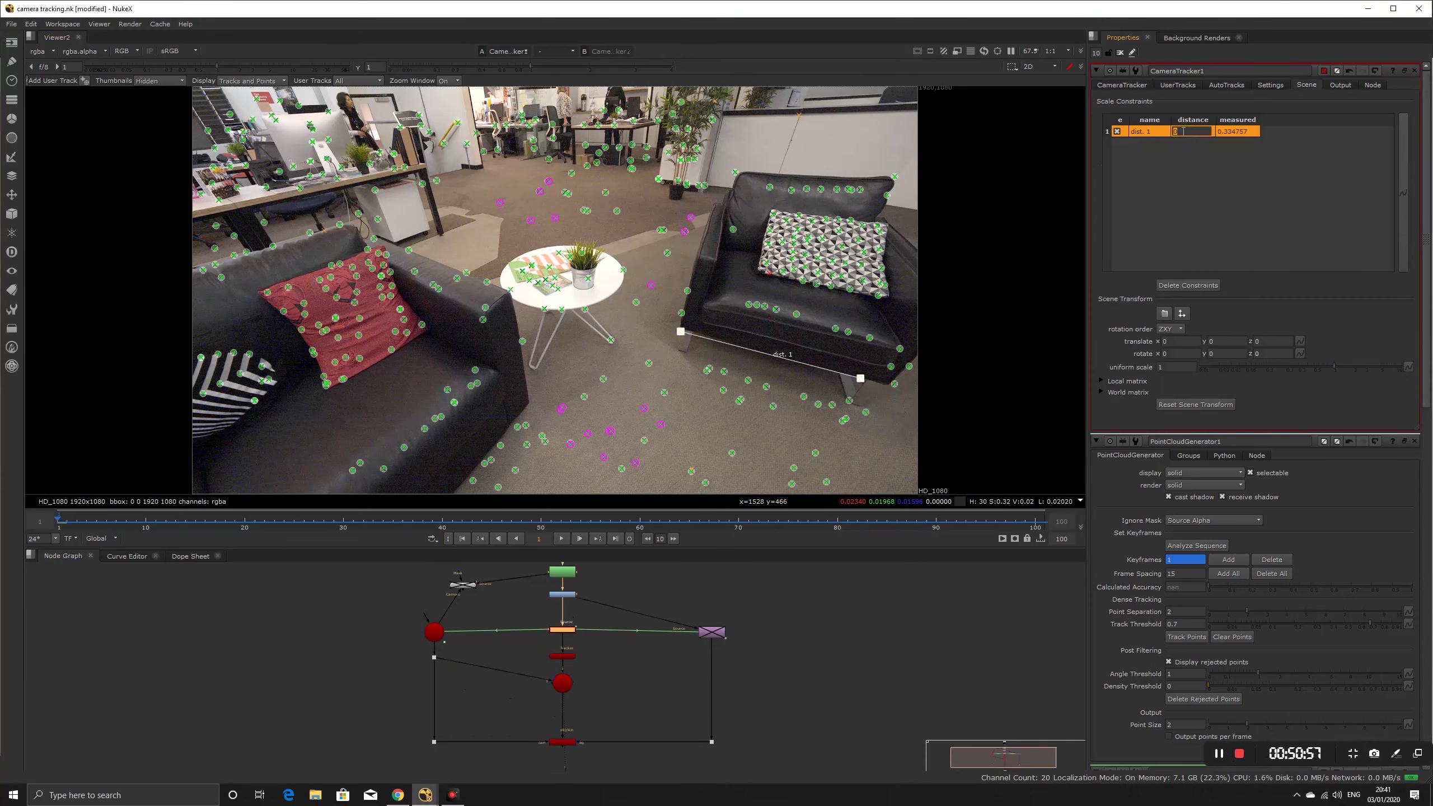
{"action": "key", "text": "Tab"}
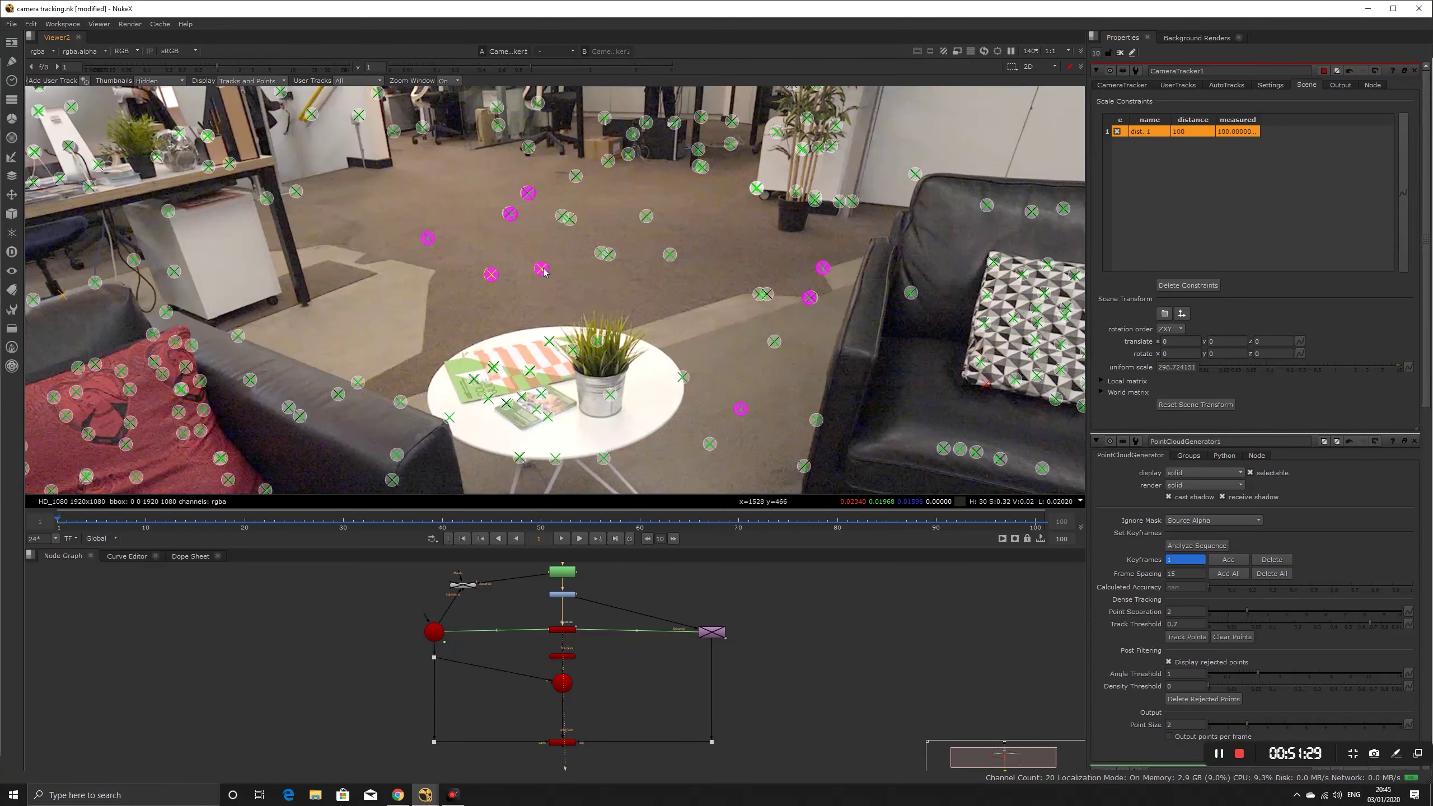
- Create a cube at the floor track just behind the round table
{"action": "right_click", "coordinate": [544, 272]}
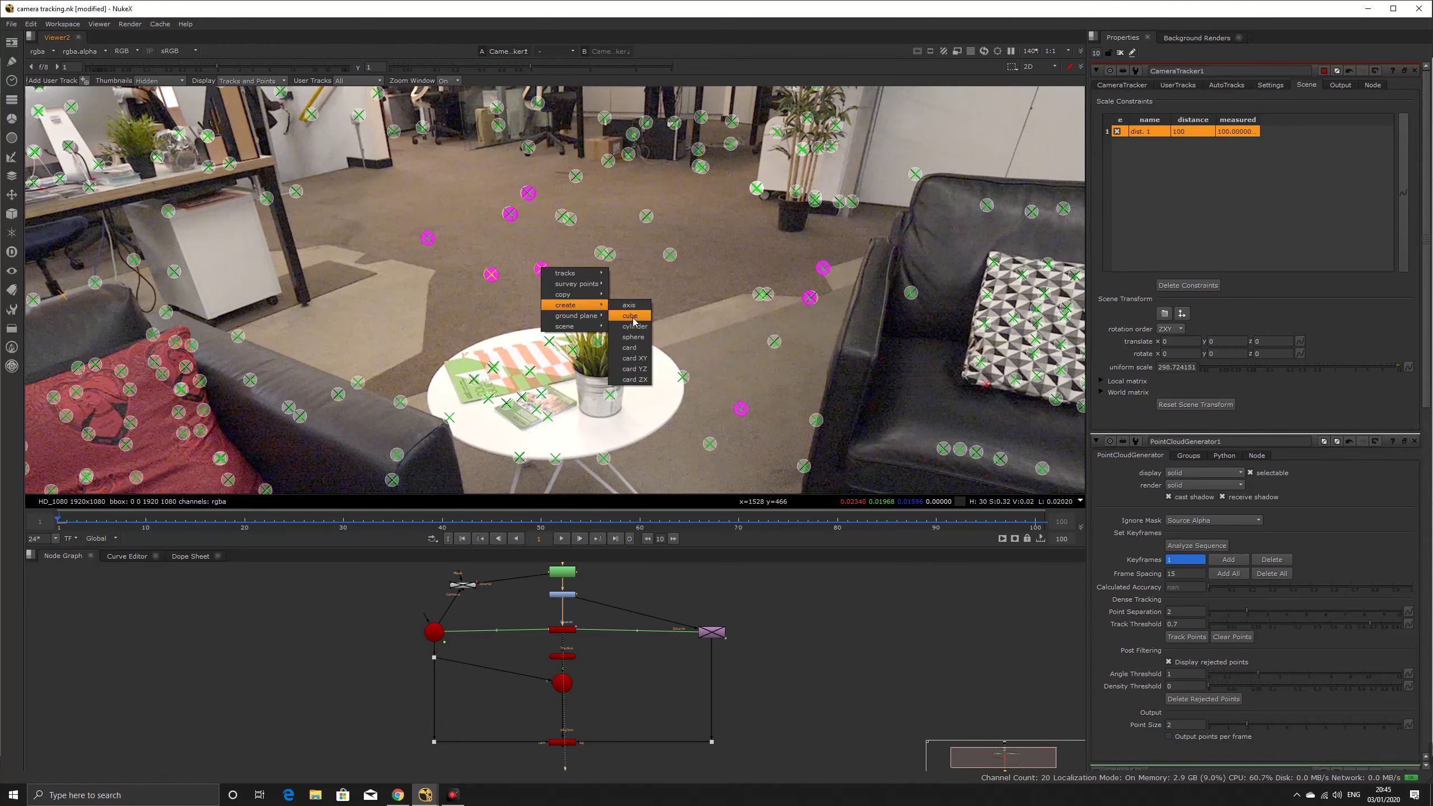
{"action": "left_click", "coordinate": [617, 304]}
{"action": "scroll", "coordinate": [521, 645], "scroll_direction": "up", "scroll_amount": 5}
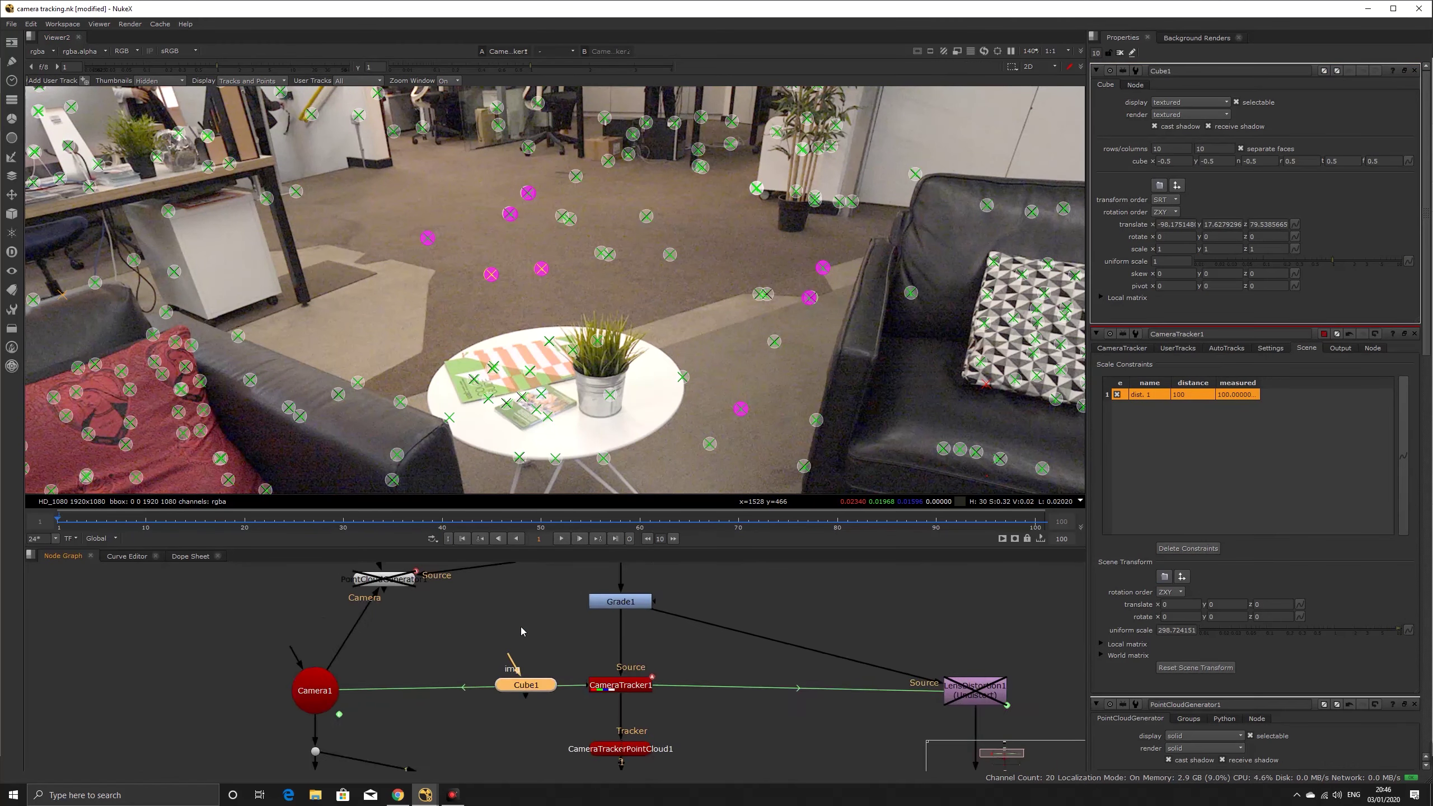
- Move the Cube1 node down beside Scene1 and connect it to a Scene1 input
{"action": "scroll", "coordinate": [521, 685], "scroll_direction": "down", "scroll_amount": 2}
{"action": "middle_click_drag", "start_coordinate": [521, 685], "coordinate": [500, 581]}
{"action": "left_click_drag", "start_coordinate": [500, 581], "coordinate": [454, 703]}
{"action": "scroll", "coordinate": [551, 685], "scroll_direction": "up", "scroll_amount": 4}
{"action": "left_click_drag", "start_coordinate": [556, 663], "coordinate": [383, 726]}
{"action": "scroll", "coordinate": [649, 644], "scroll_direction": "down", "scroll_amount": 4}
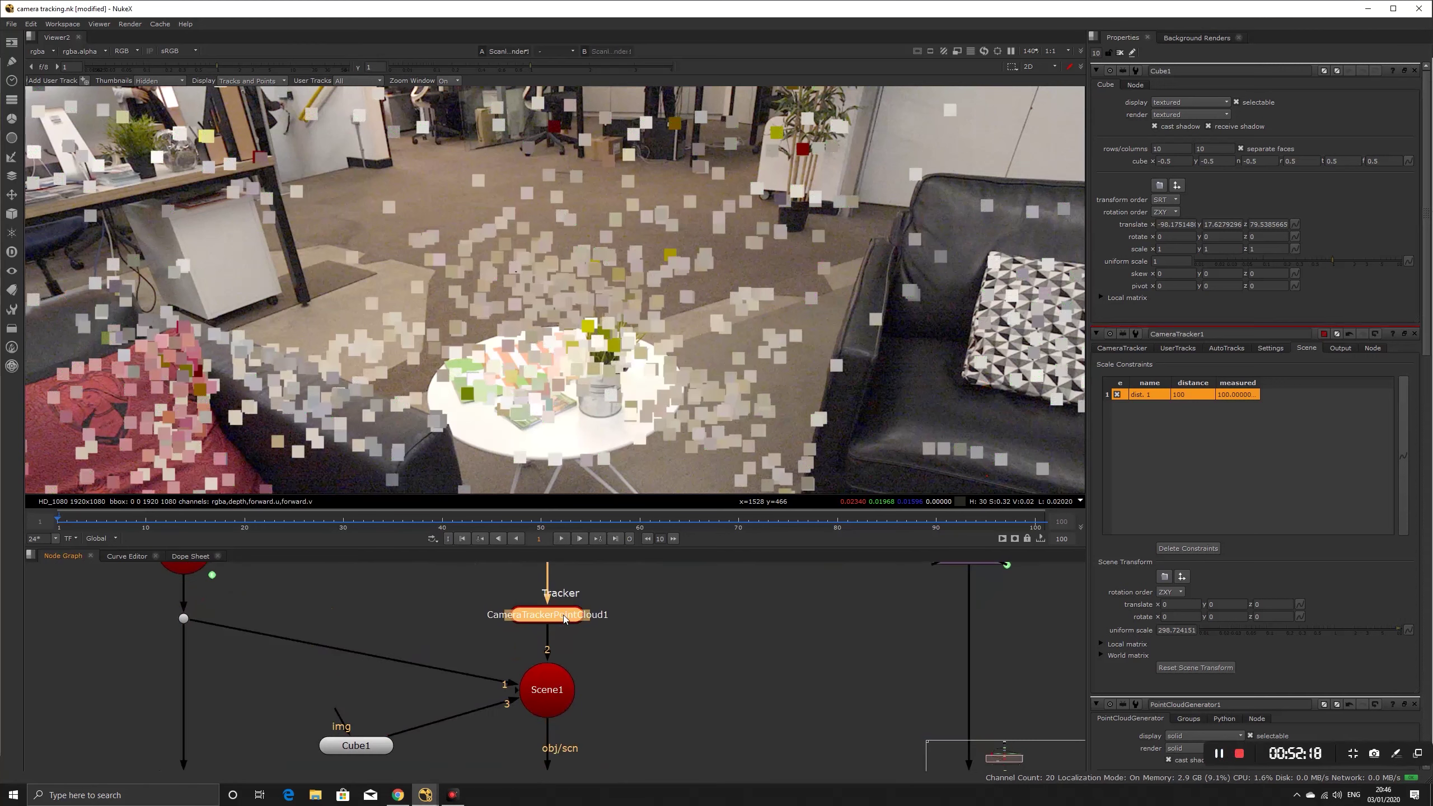
- Disable the CameraTrackerPointCloud1 node and set the cube's uniform scale to 80
{"action": "key", "text": "d"}
{"action": "scroll", "coordinate": [662, 667], "scroll_direction": "down", "scroll_amount": 2}
{"action": "middle_click_drag", "start_coordinate": [682, 696], "coordinate": [654, 614]}
{"action": "left_click", "coordinate": [421, 637]}
{"action": "left_click", "coordinate": [1171, 261]}
{"action": "type", "text": "80"}
{"action": "key", "text": "Return"}
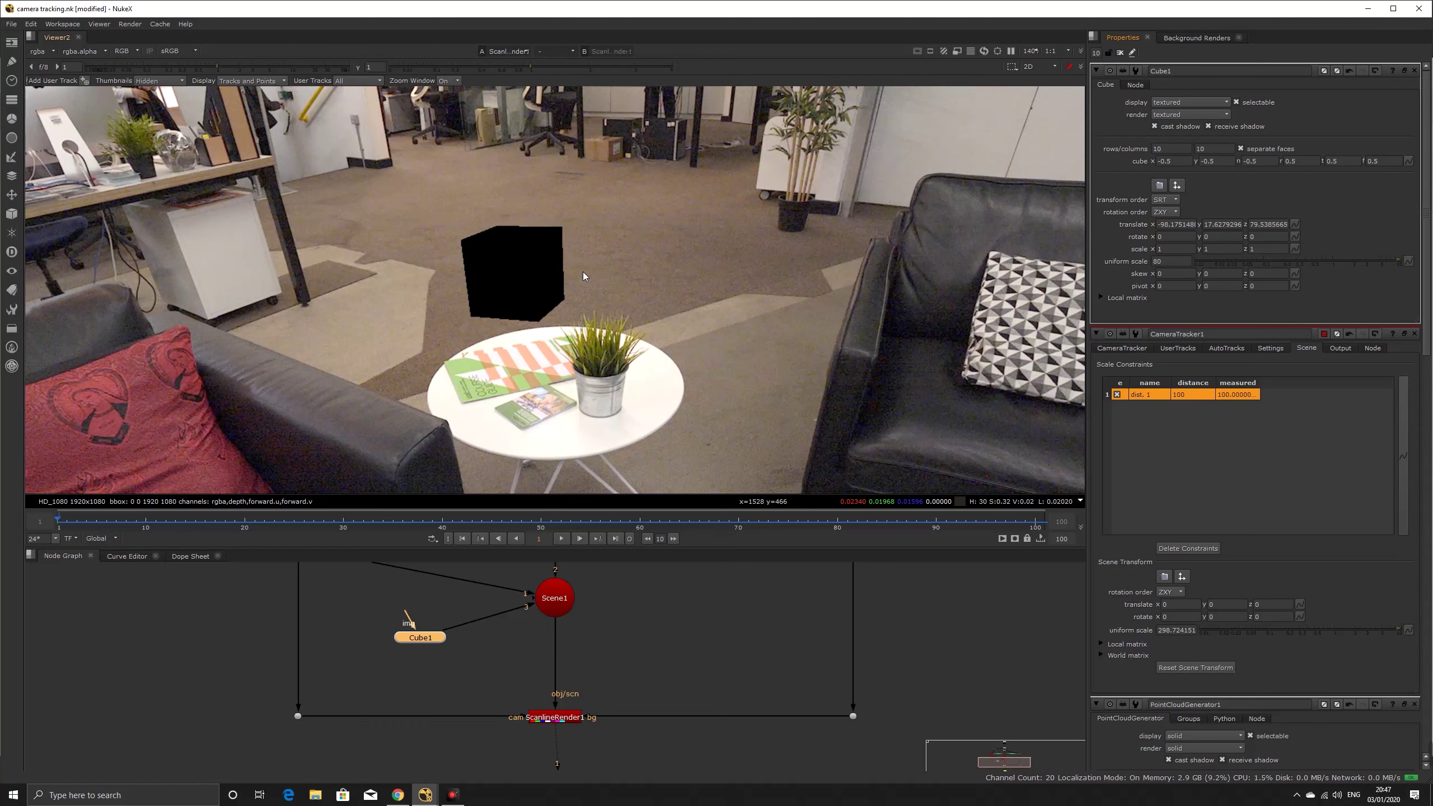